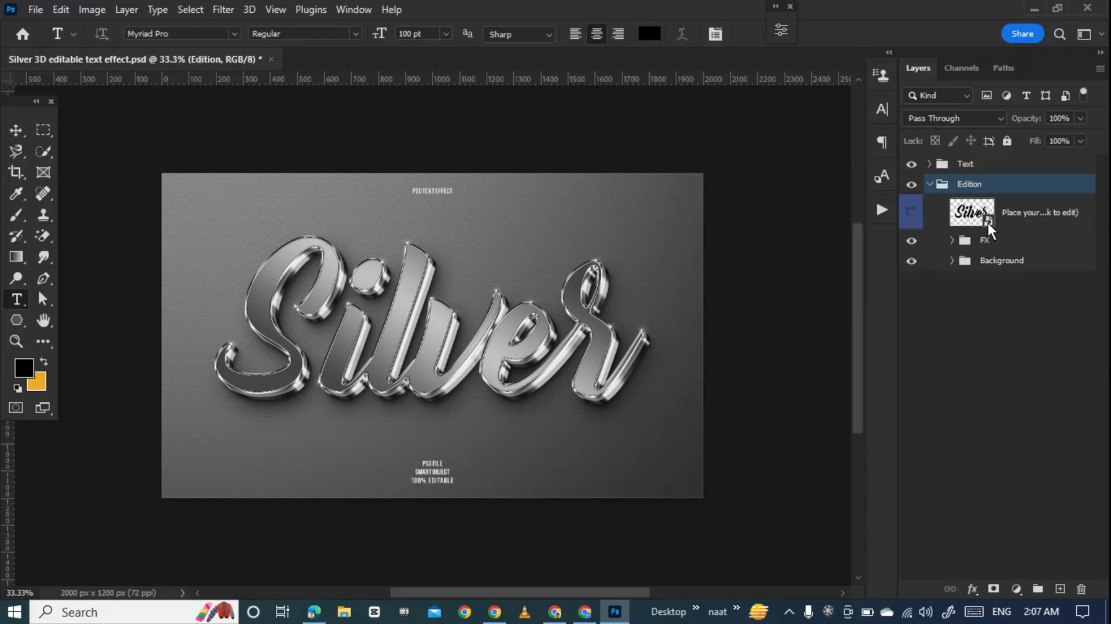
- Open the placeholder smart object, replace its missing font, and change the text to 'Mars'
double_click(972, 213)
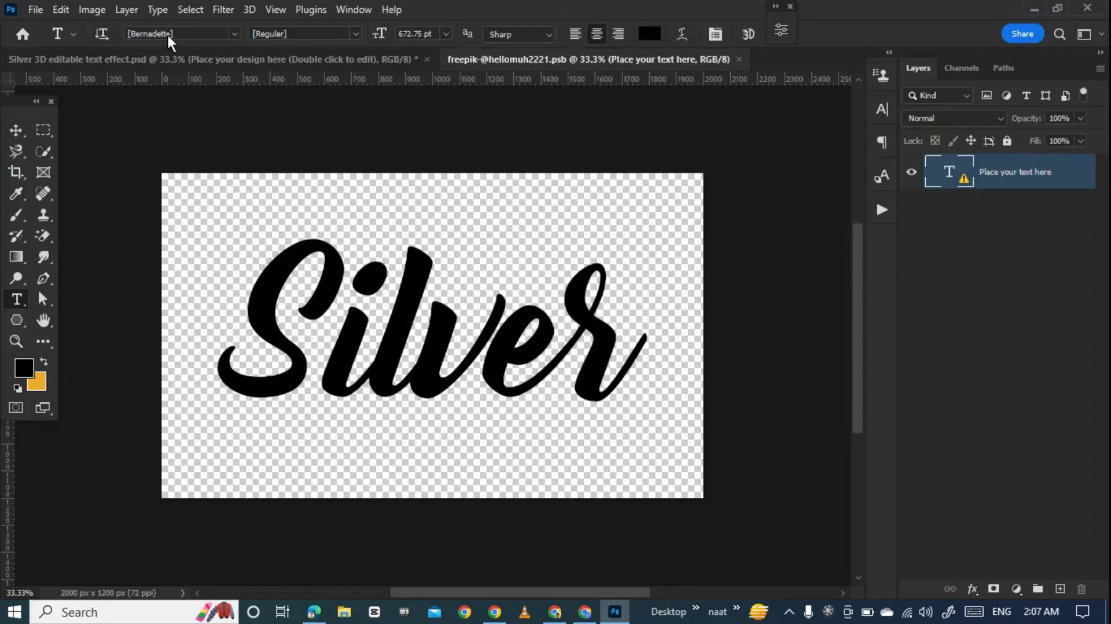
click(612, 350)
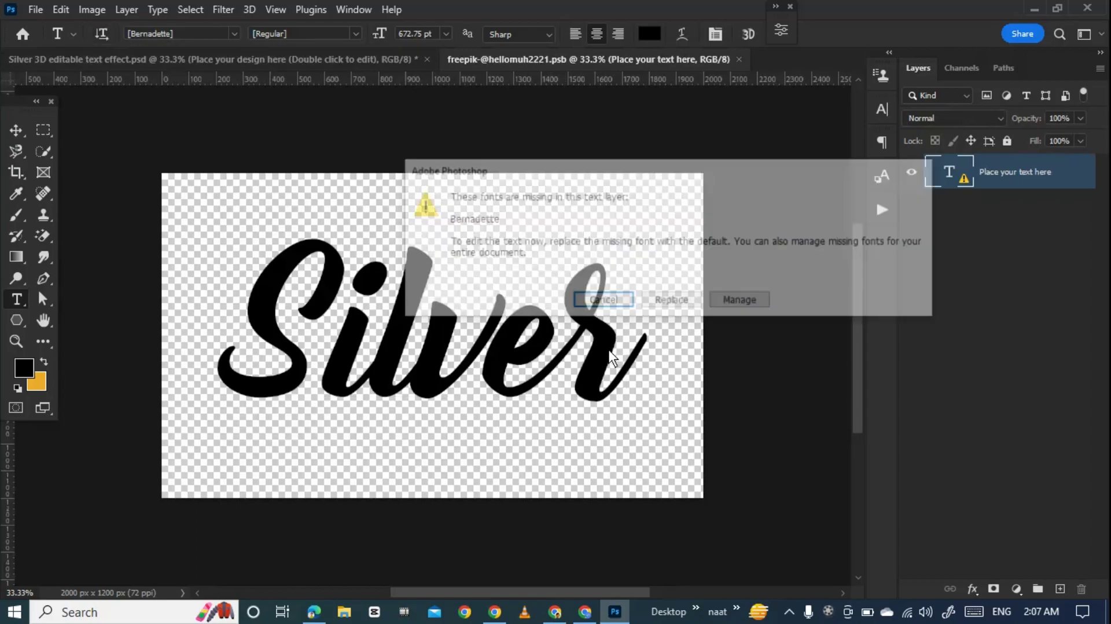
click(687, 308)
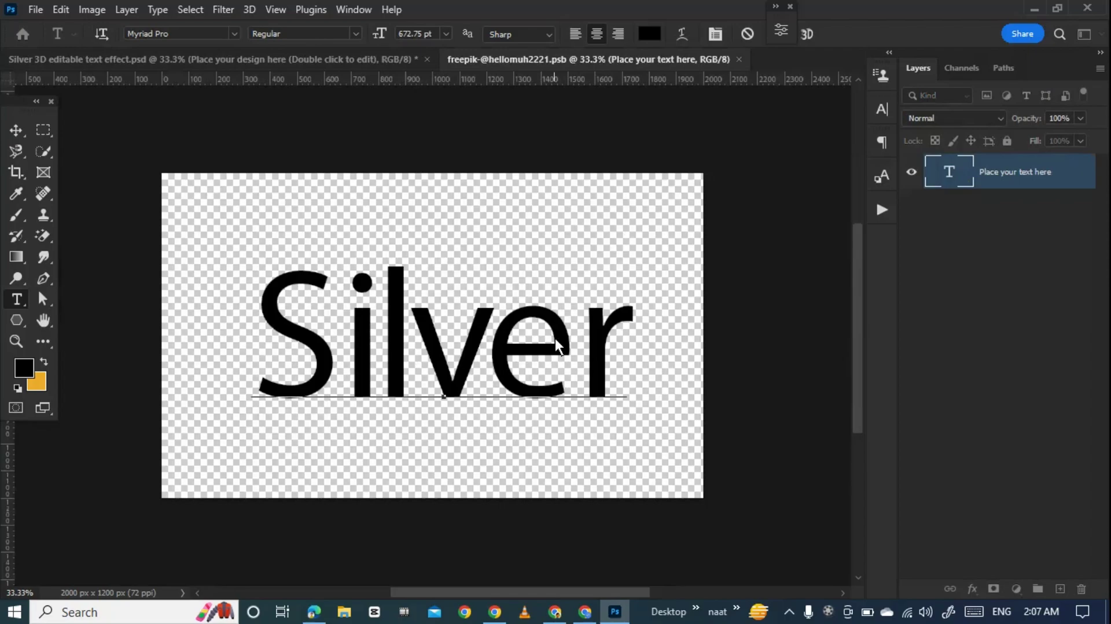
key(BackSpace)
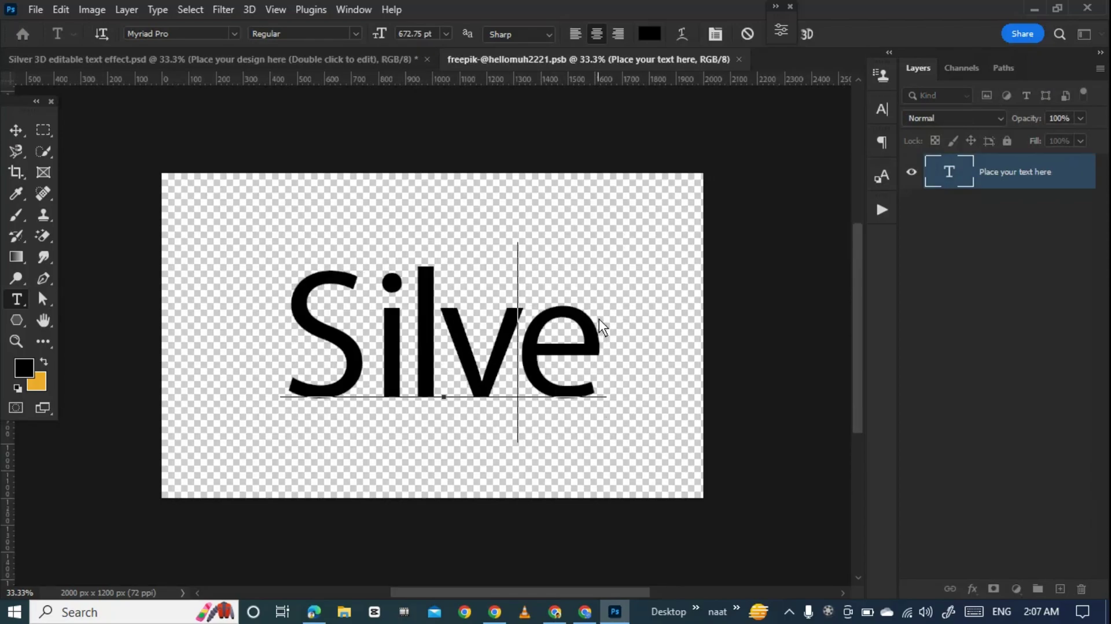
key(BackSpace)
key(BackSpace)
key(BackSpace)
text(M)
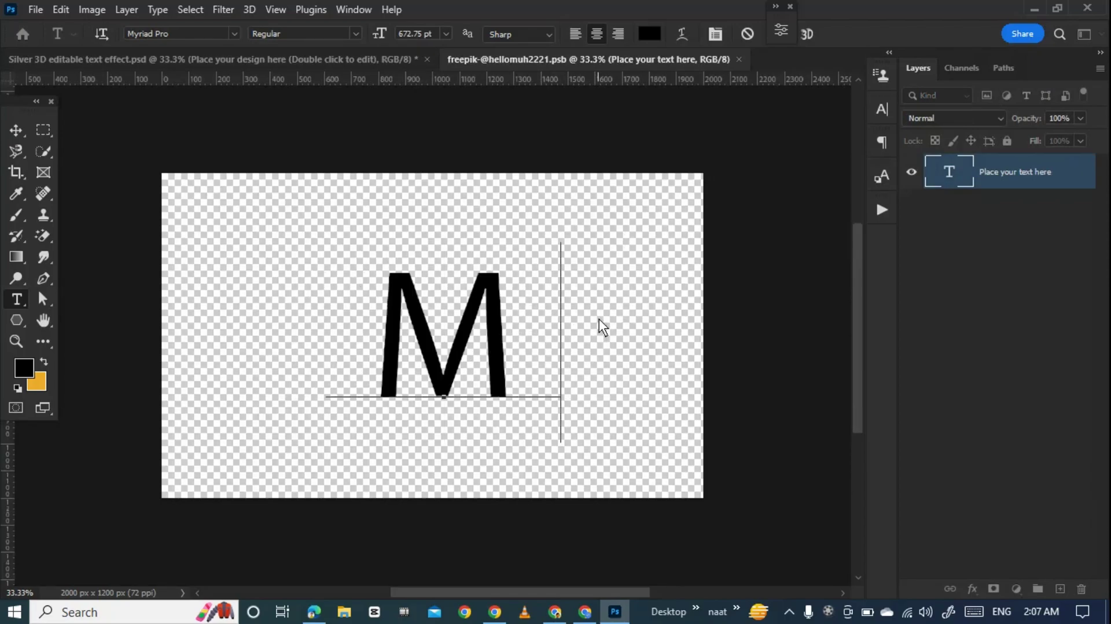
text(ars)
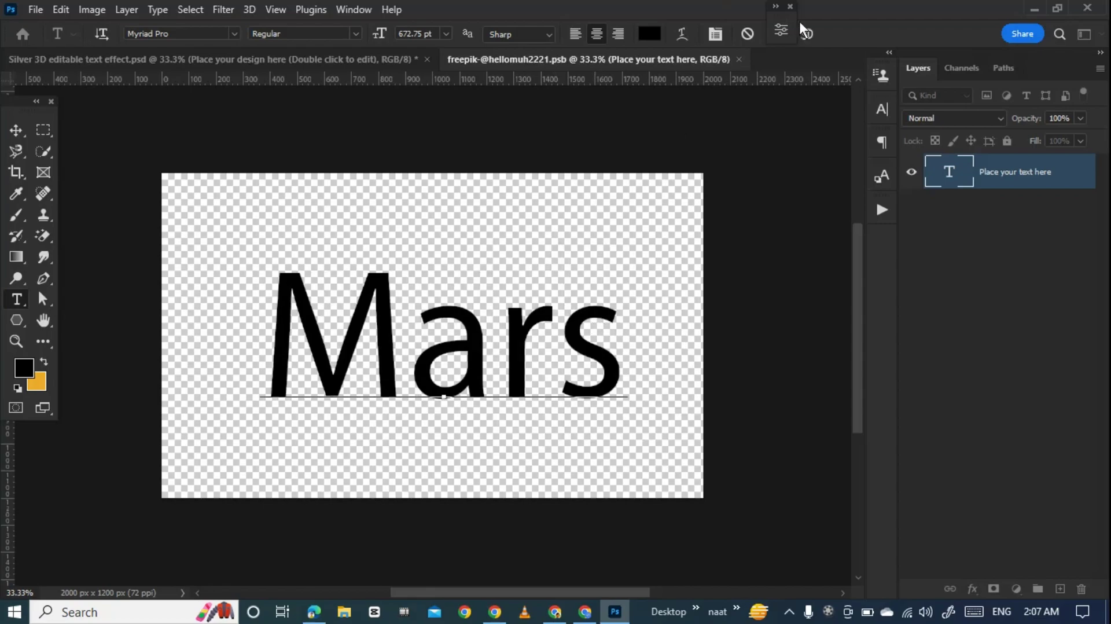
- Commit the Mars text, save the smart object, and return to the silver text document
drag(783, 28, 851, 29)
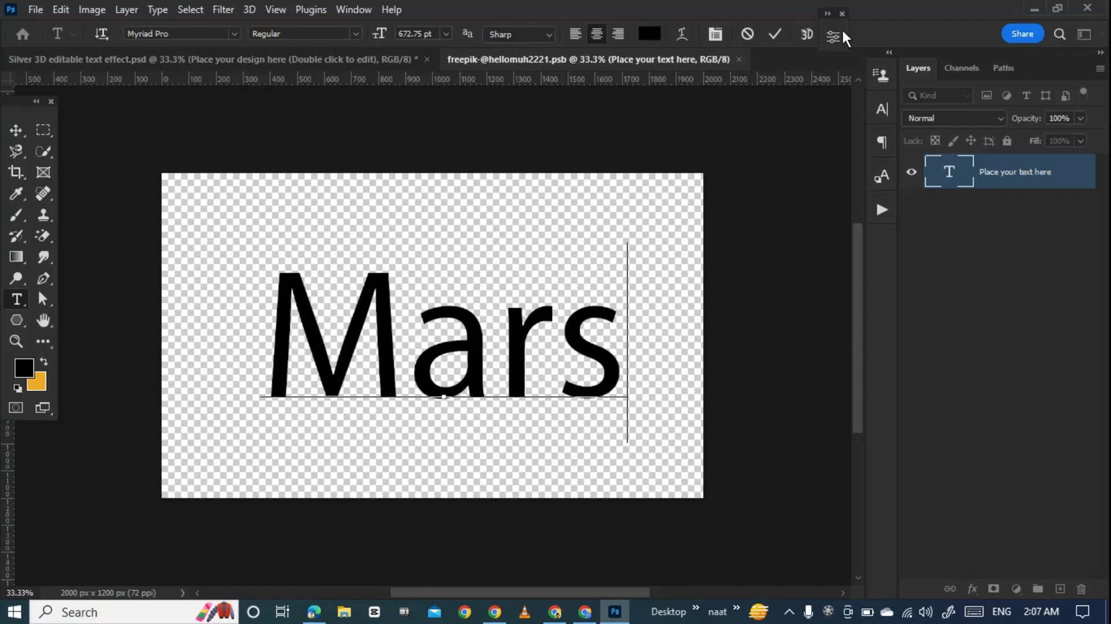
click(779, 36)
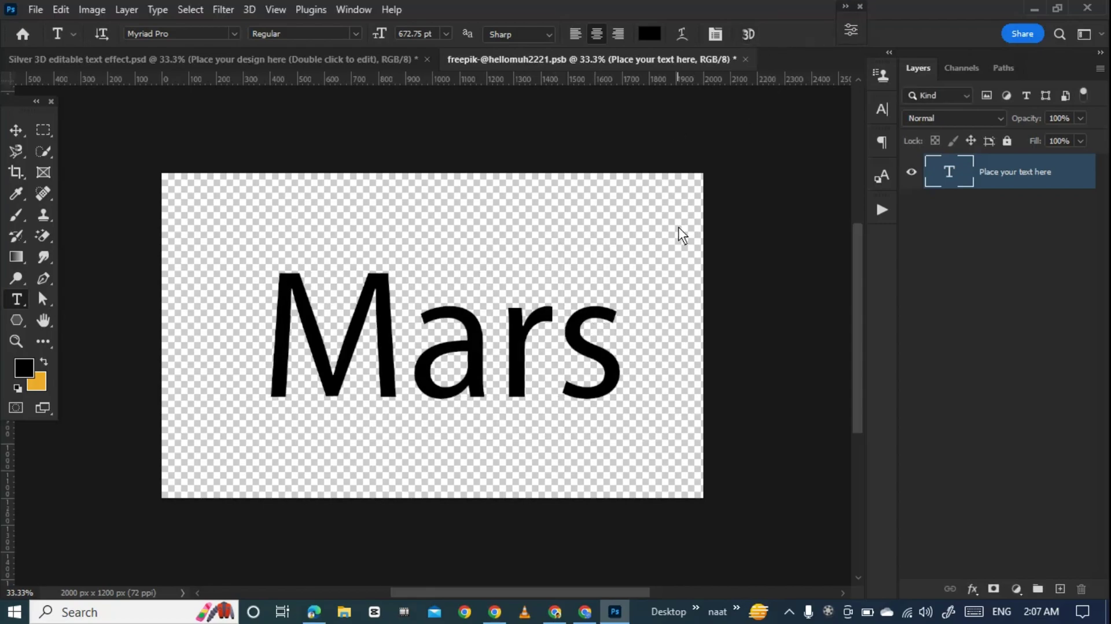
key(ctrl+s)
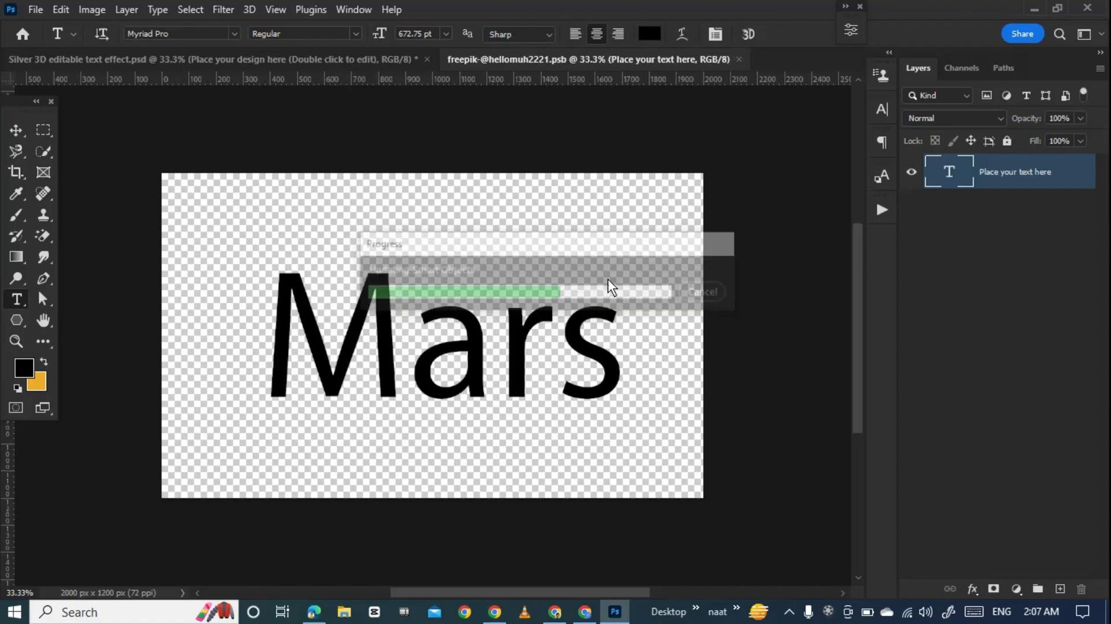
click(339, 65)
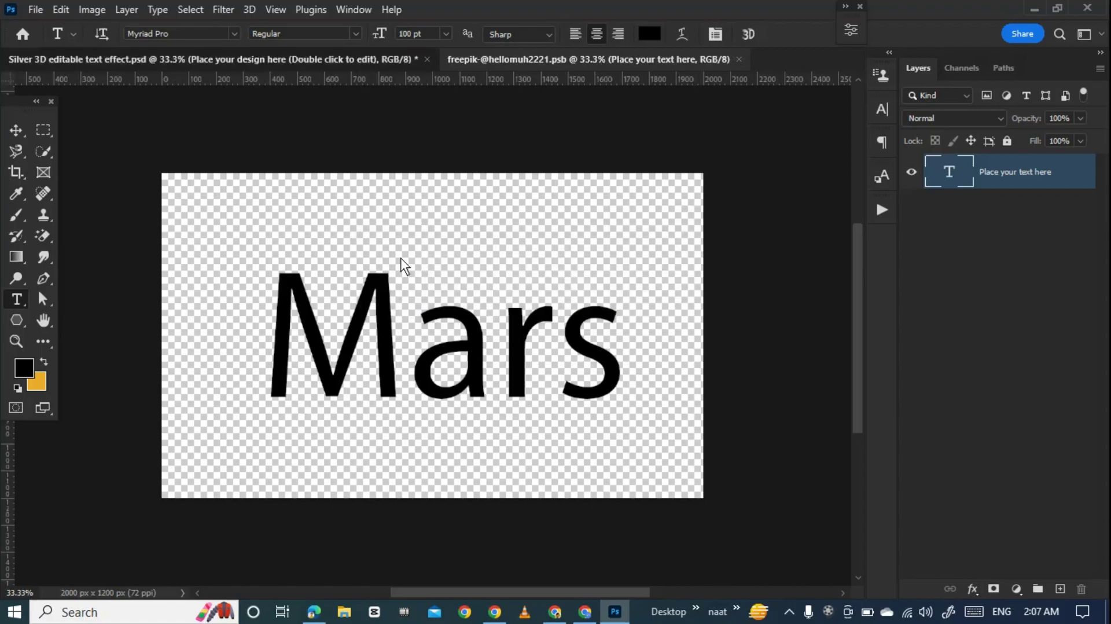
- Expand the FX group and hide Layers 12 through 3
click(347, 65)
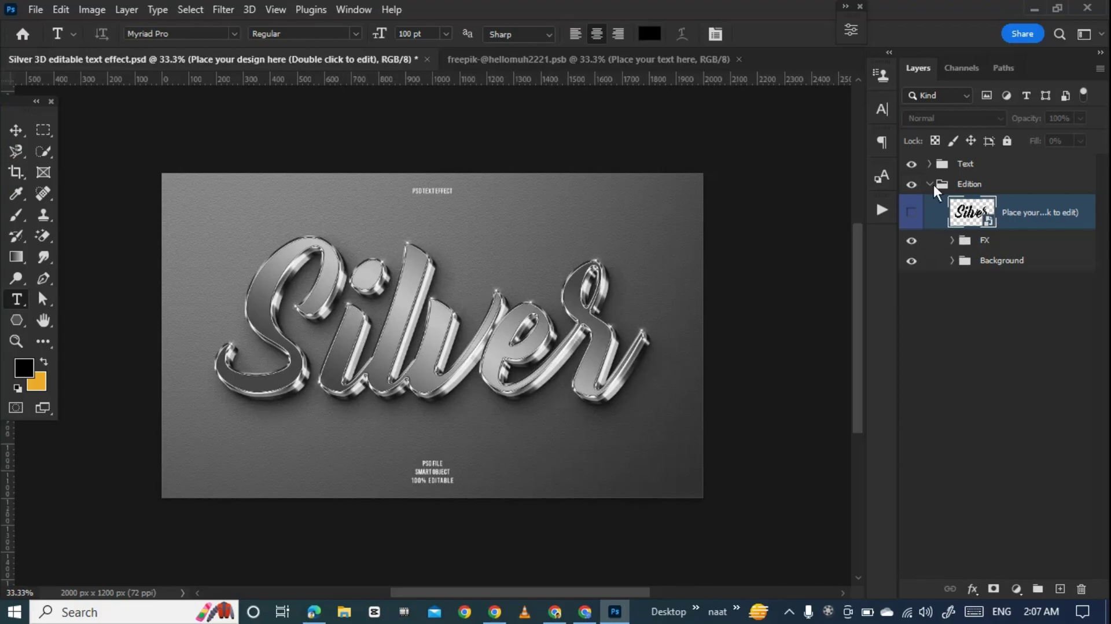
click(952, 241)
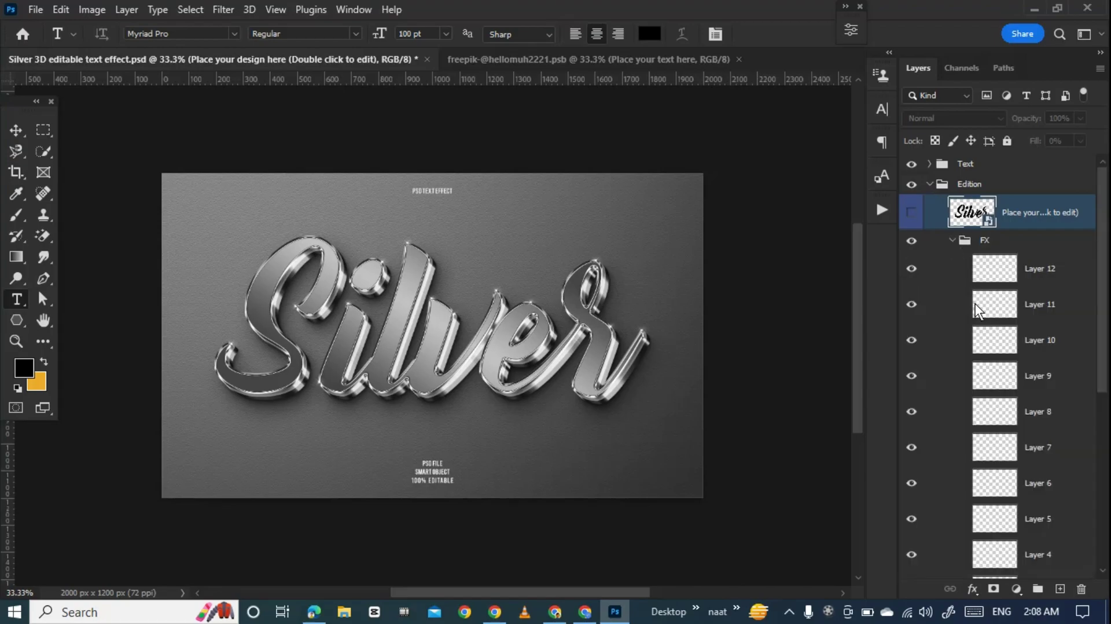
scroll(970, 344, down, 3)
scroll(921, 272, up, 1)
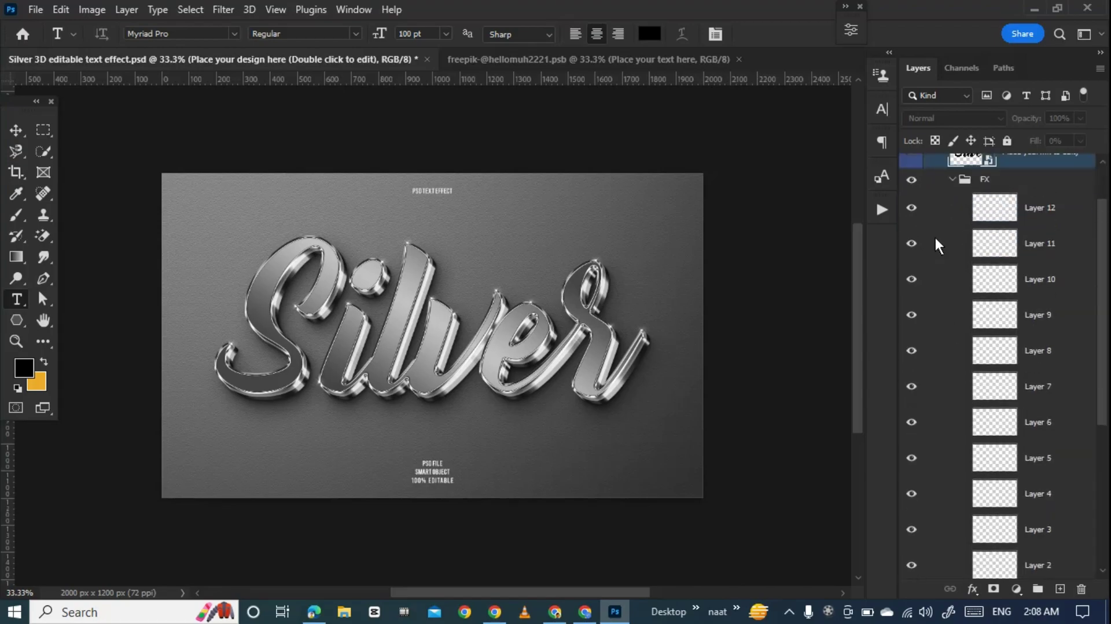
drag(909, 209, 913, 531)
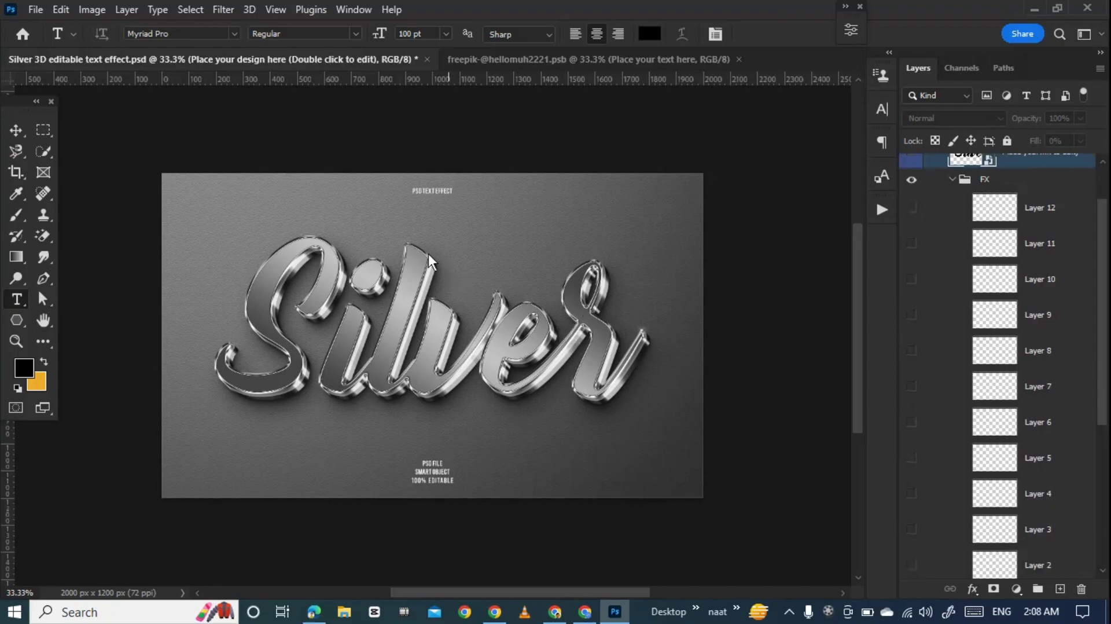
- Expand the Surface group and hide its layer so the letters look hollow
scroll(965, 367, down, 2)
scroll(964, 367, down, 2)
scroll(965, 367, down, 2)
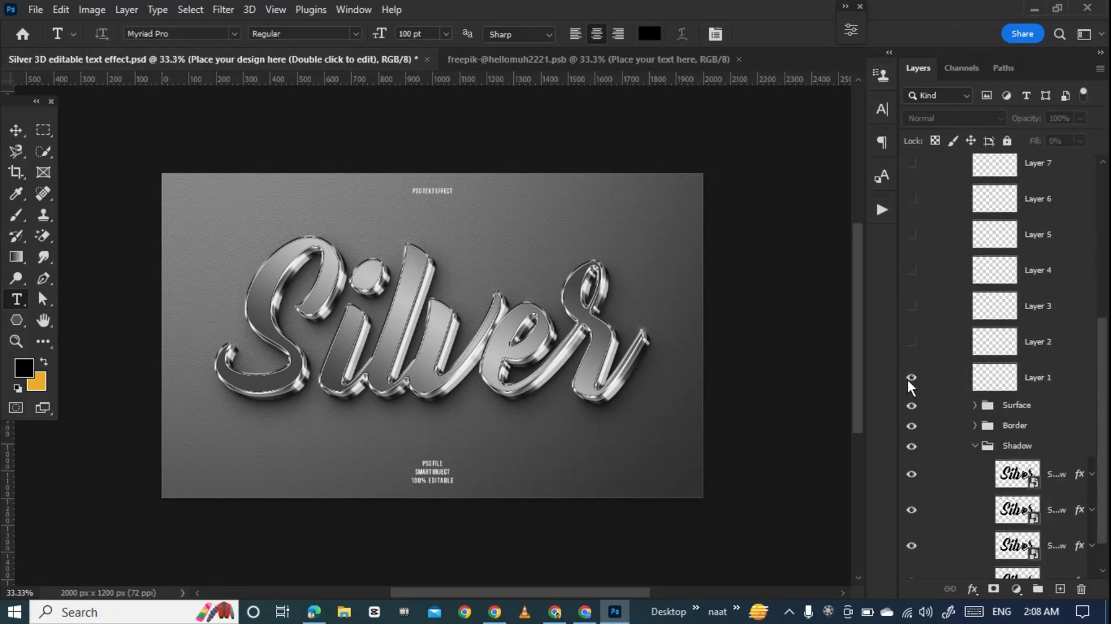
scroll(987, 385, down, 1)
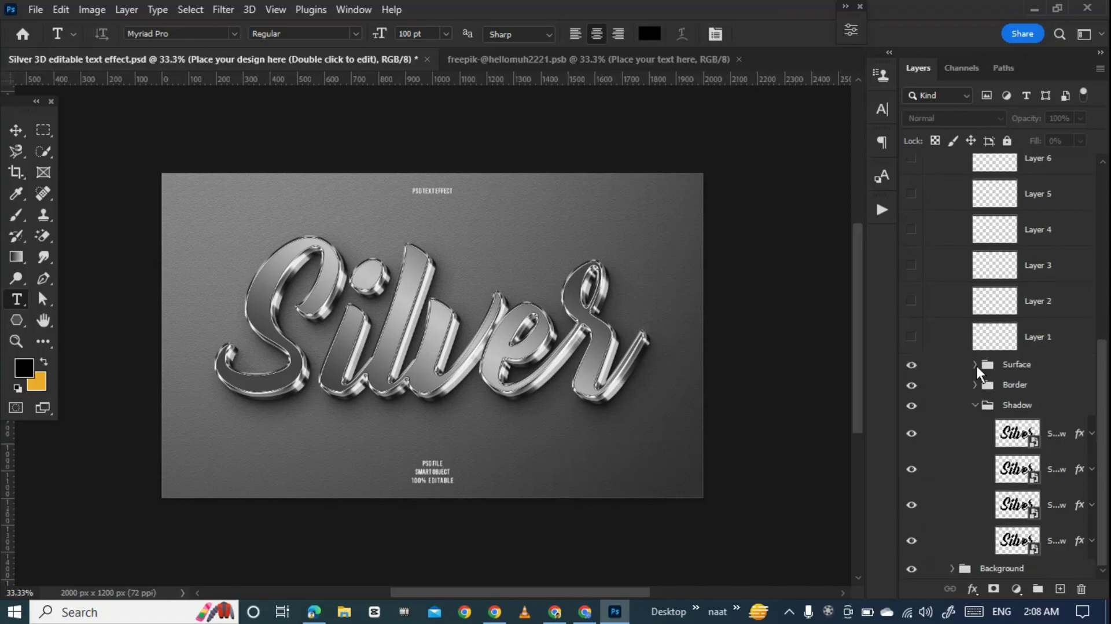
click(975, 365)
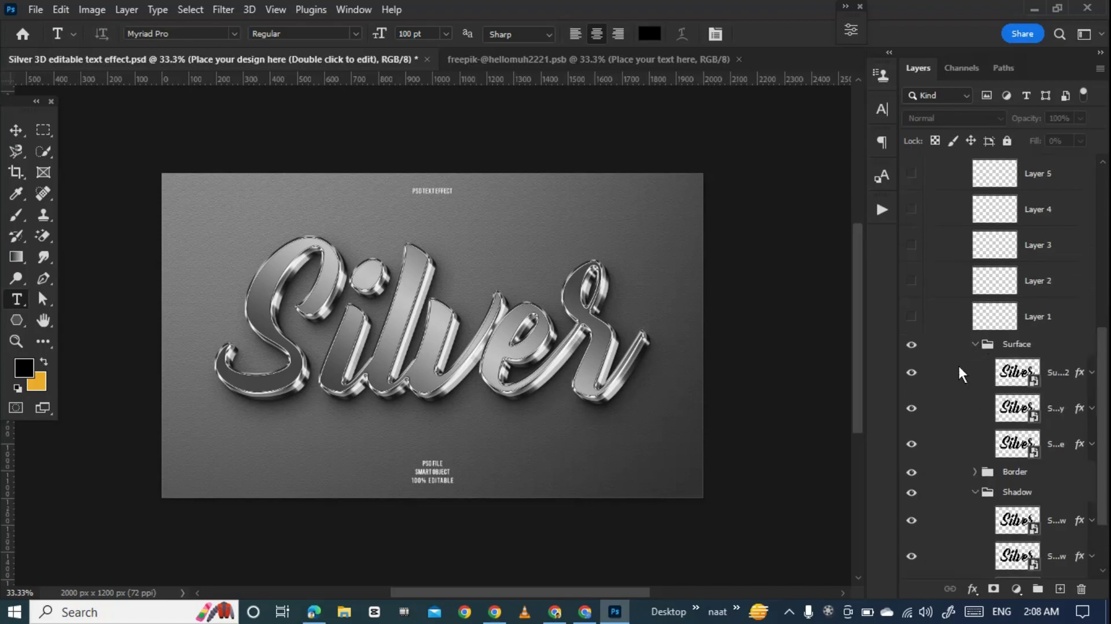
click(911, 444)
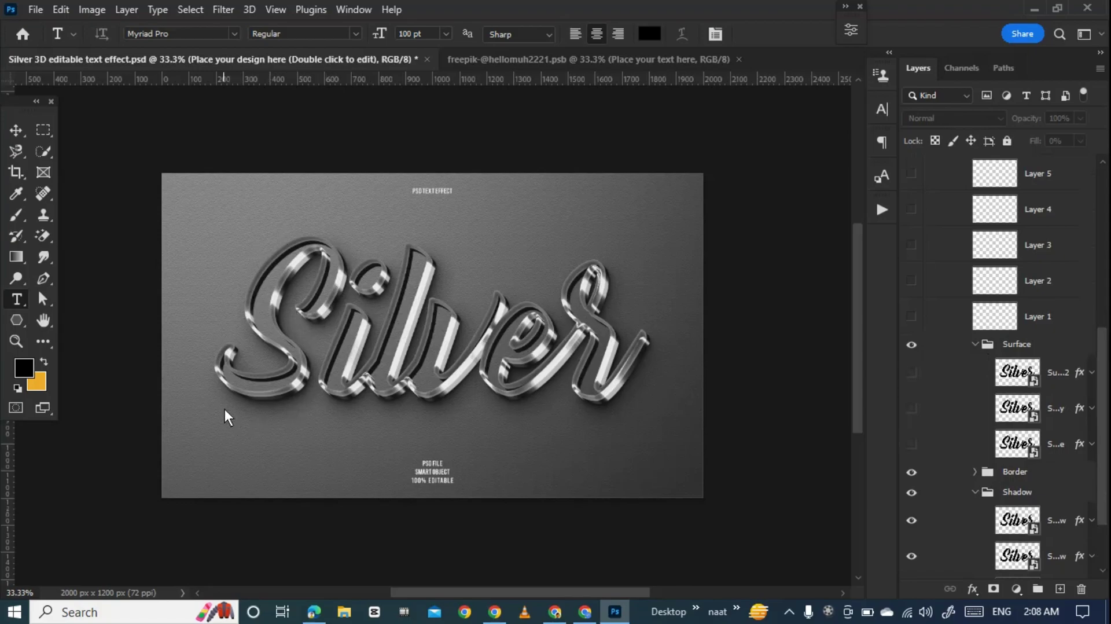
scroll(917, 396, down, 3)
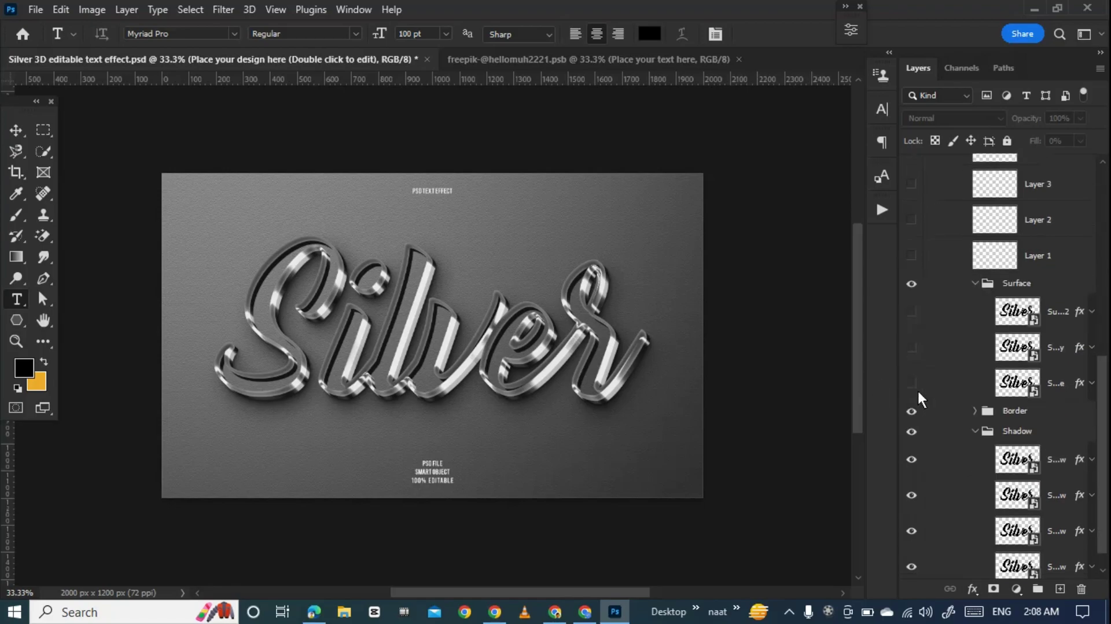
- Expand Border and Border 1, briefly hiding then re-showing the Border 1 layers to compare
click(975, 385)
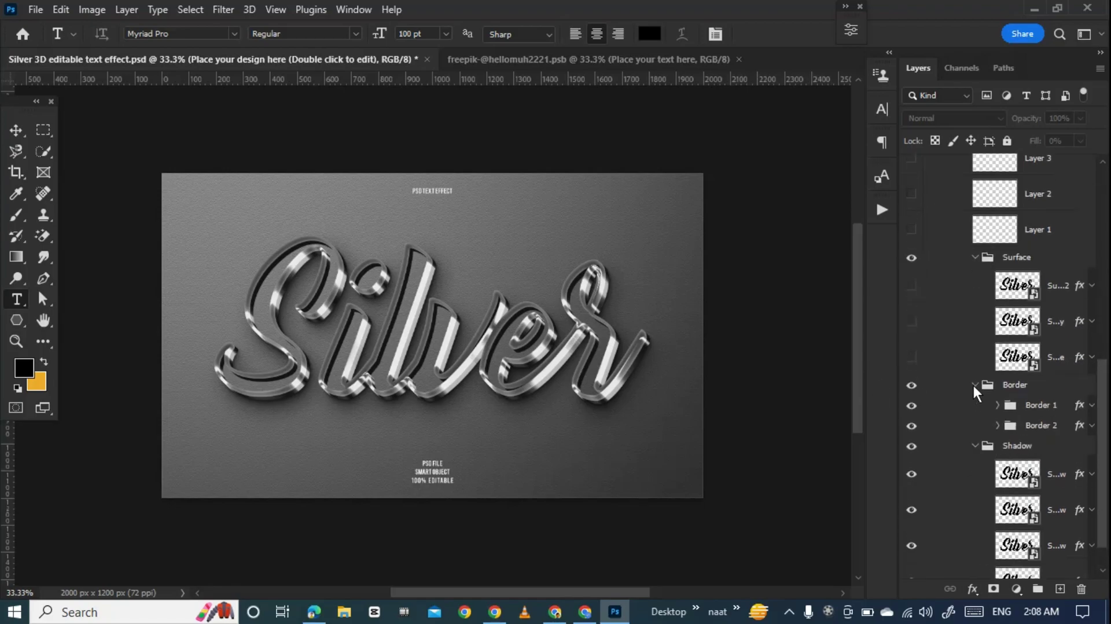
click(997, 364)
scroll(1006, 376, down, 2)
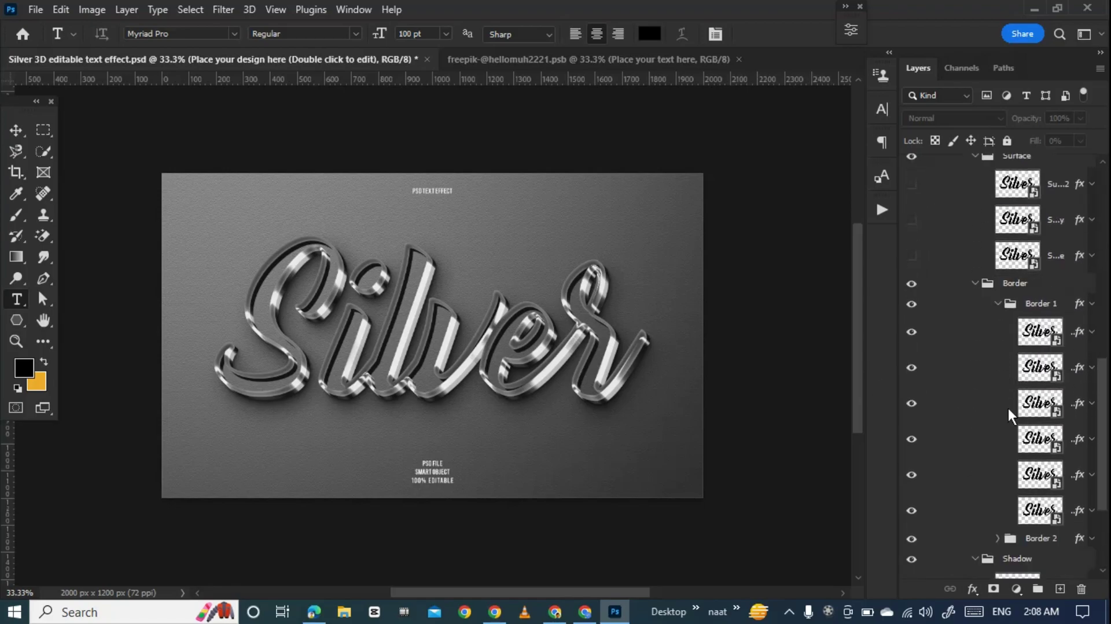
scroll(1007, 376, down, 2)
drag(912, 306, 915, 447)
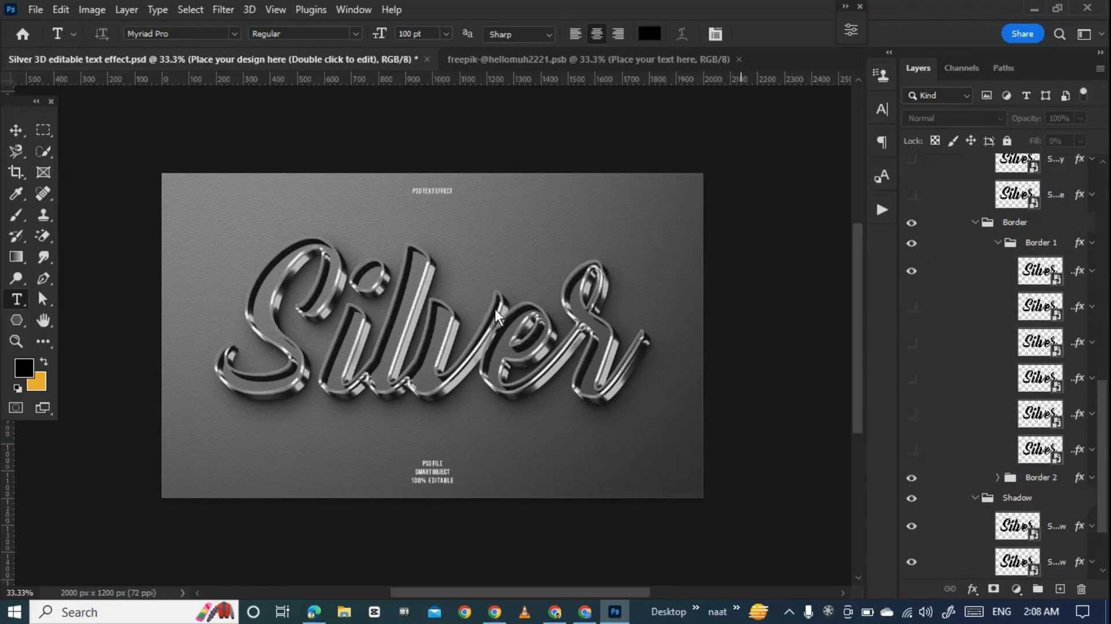
drag(912, 306, 911, 449)
- Expand the Border 2 group and hide its six inner layers
scroll(978, 451, down, 1)
click(997, 456)
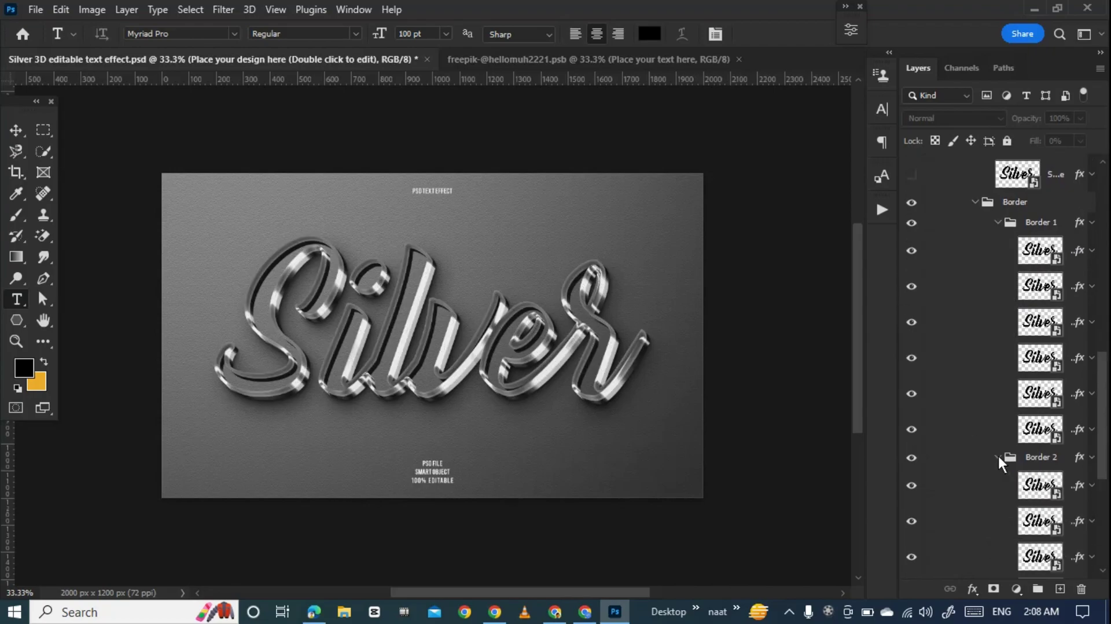
scroll(1004, 463, down, 3)
scroll(1003, 466, down, 2)
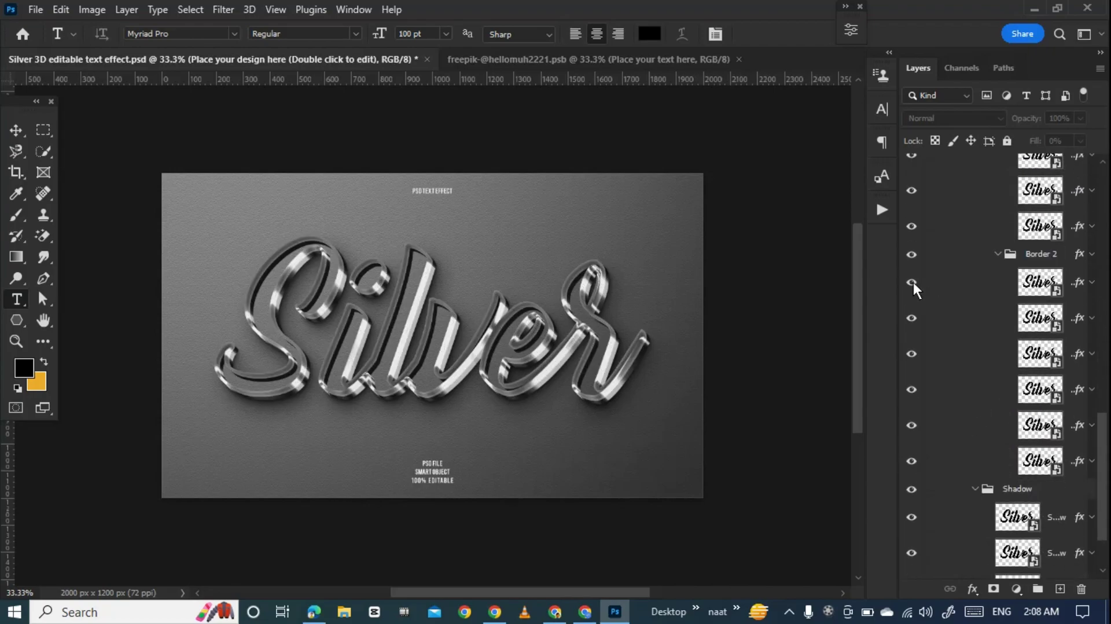
drag(913, 284, 918, 461)
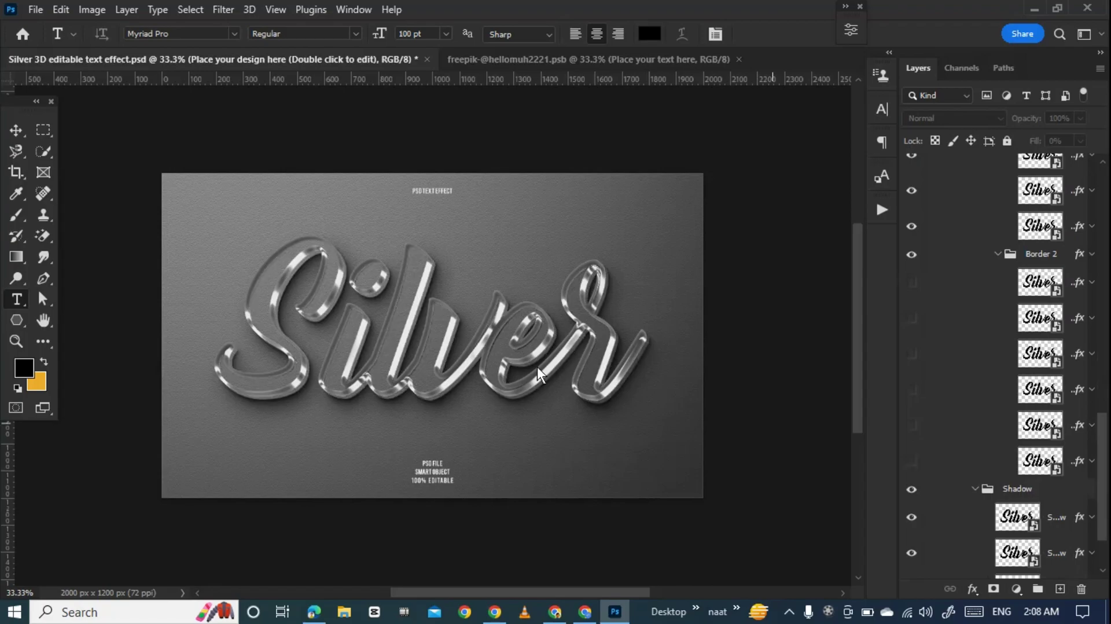
scroll(977, 395, down, 2)
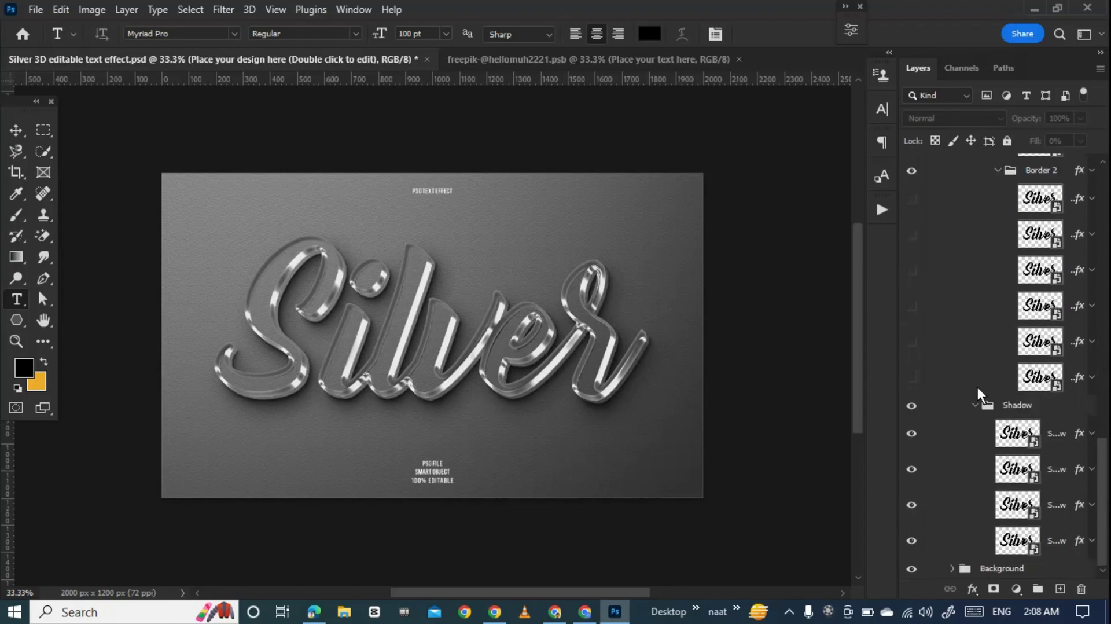
- Hide two Shadow layers, then make all four Shadow layers visible again
click(975, 405)
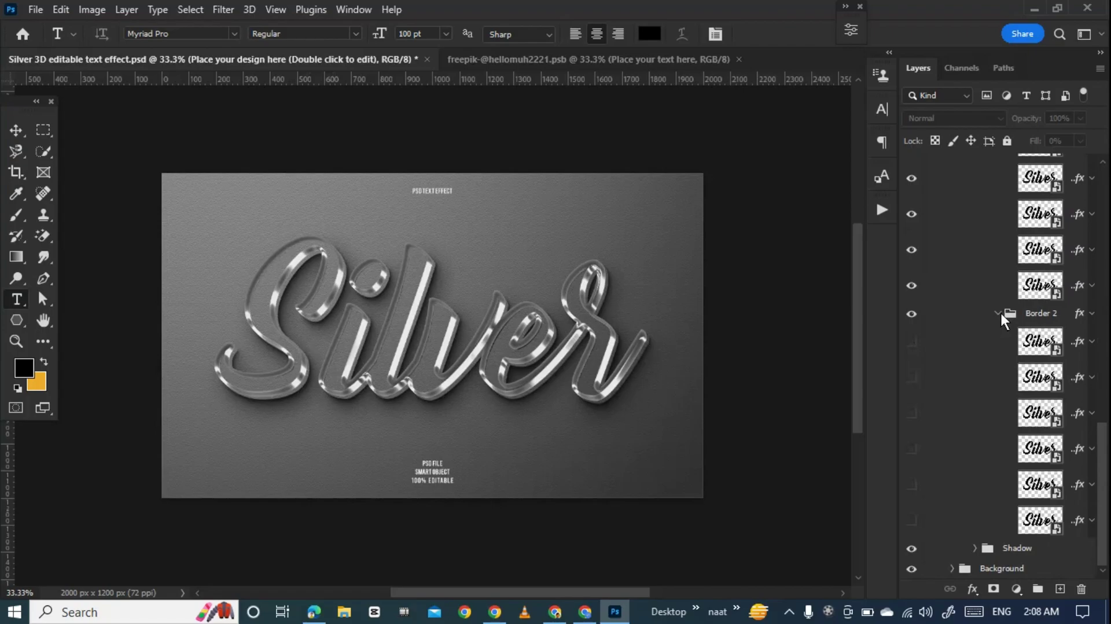
click(976, 548)
scroll(984, 498, down, 3)
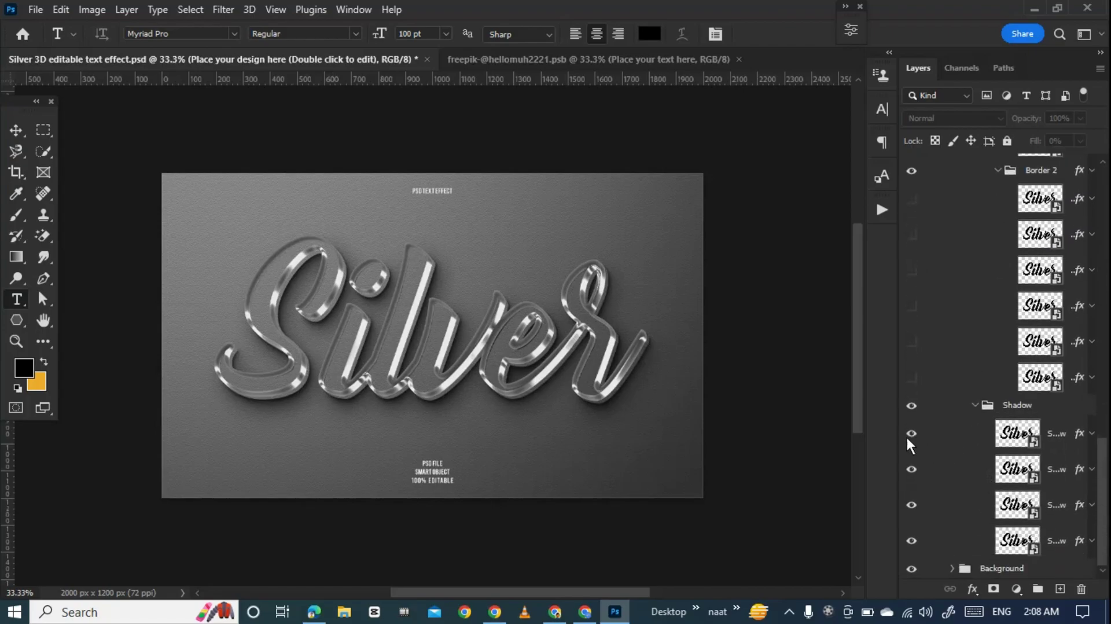
drag(908, 439, 909, 503)
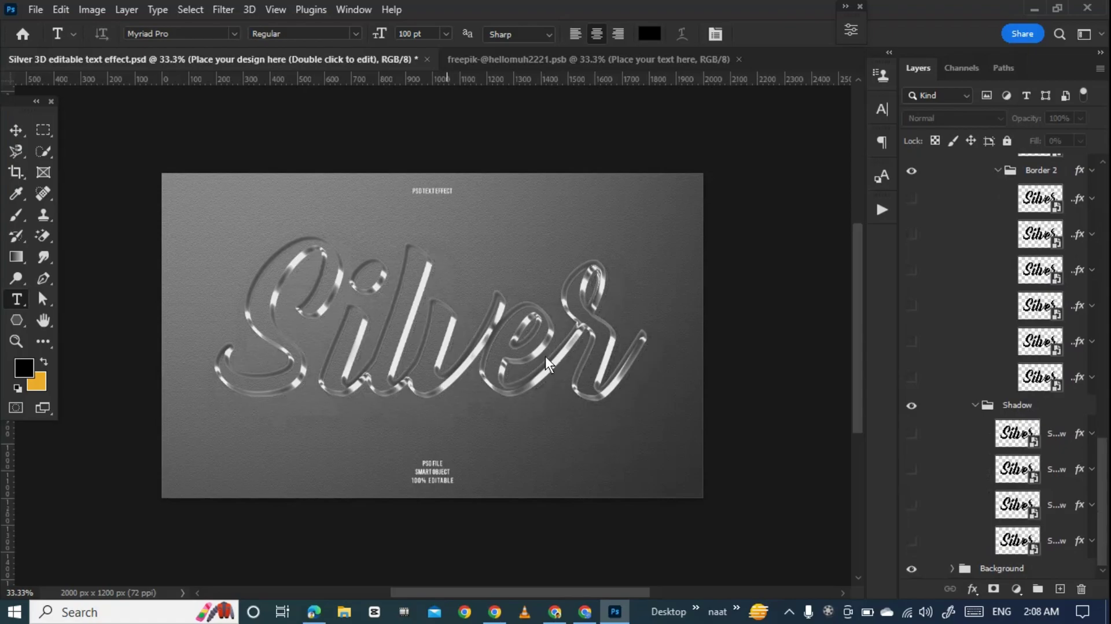
drag(913, 435, 908, 538)
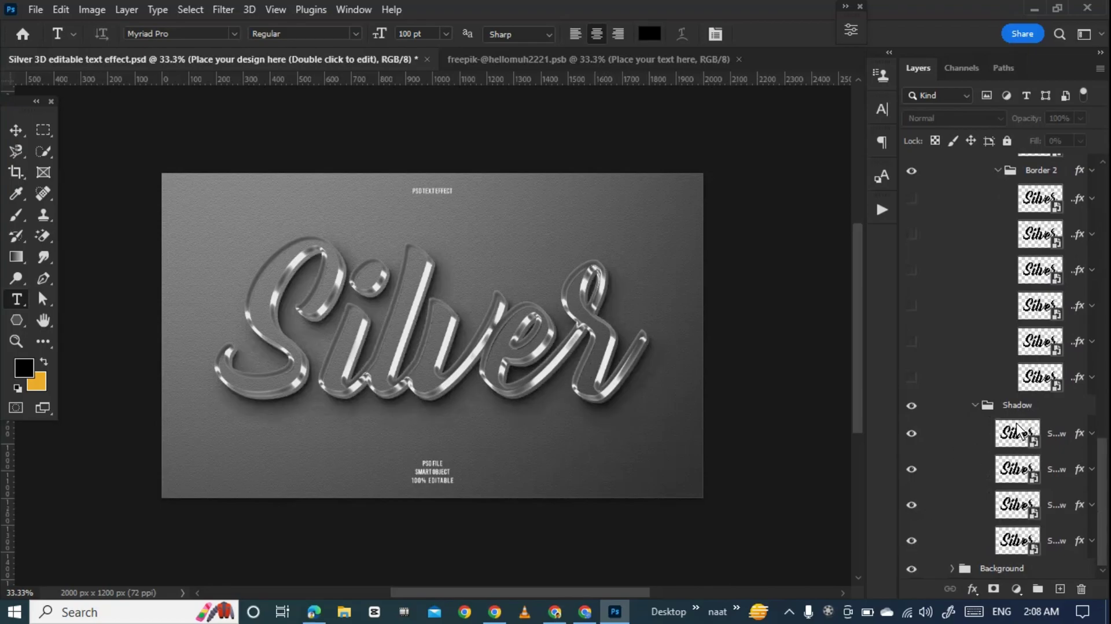
- Make the Background layer visible and collapse the Background, Shadow, Border and Surface groups
click(952, 569)
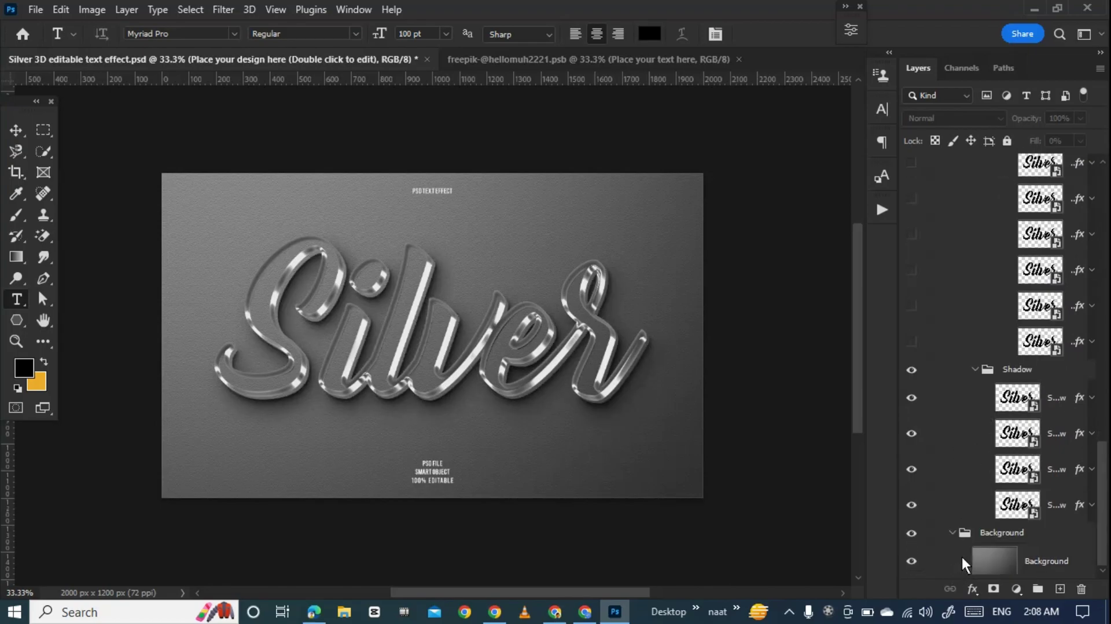
click(912, 561)
click(952, 532)
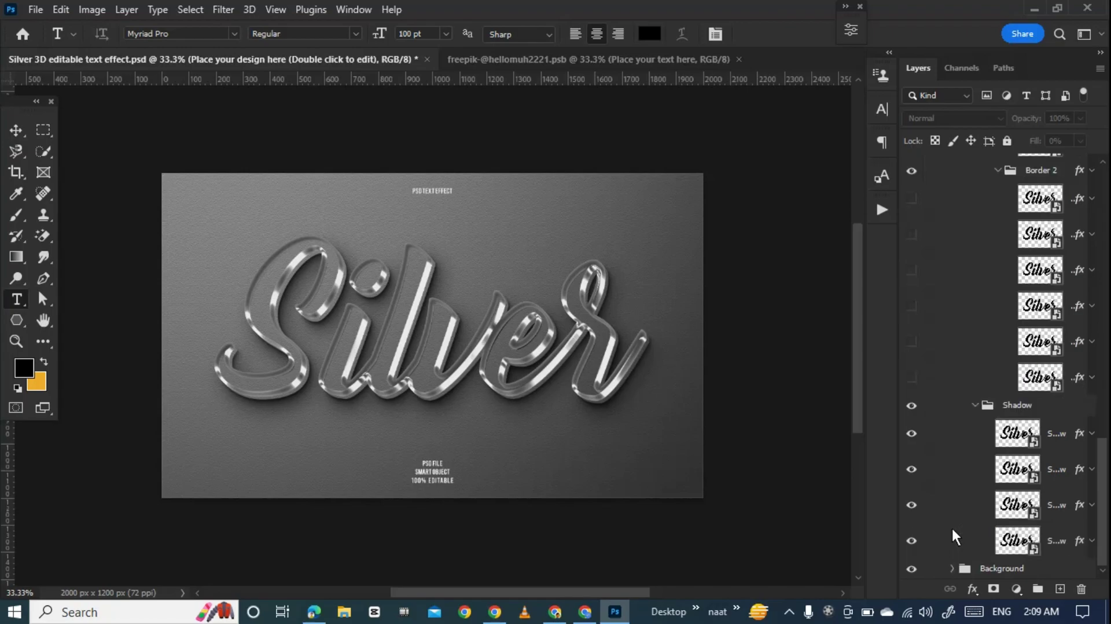
click(976, 405)
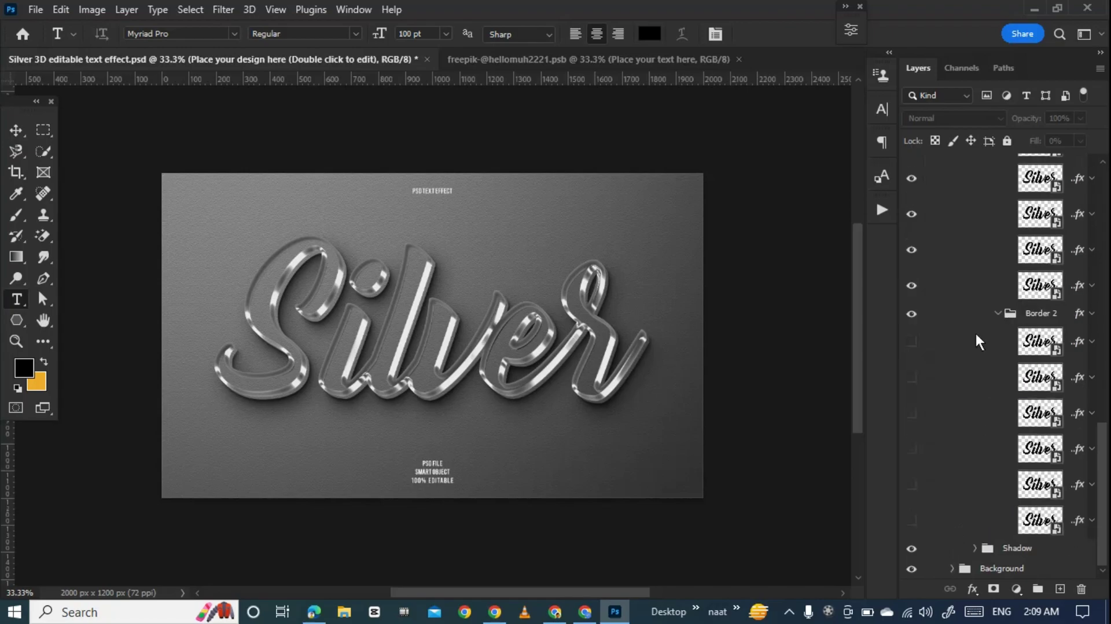
click(997, 313)
click(997, 313)
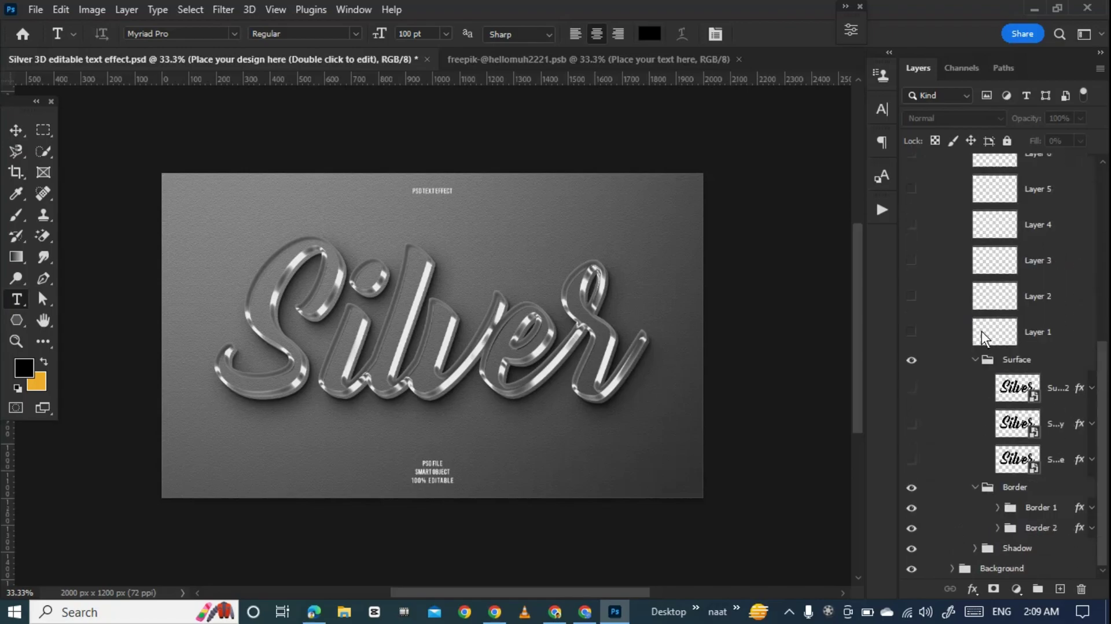
click(975, 362)
click(976, 487)
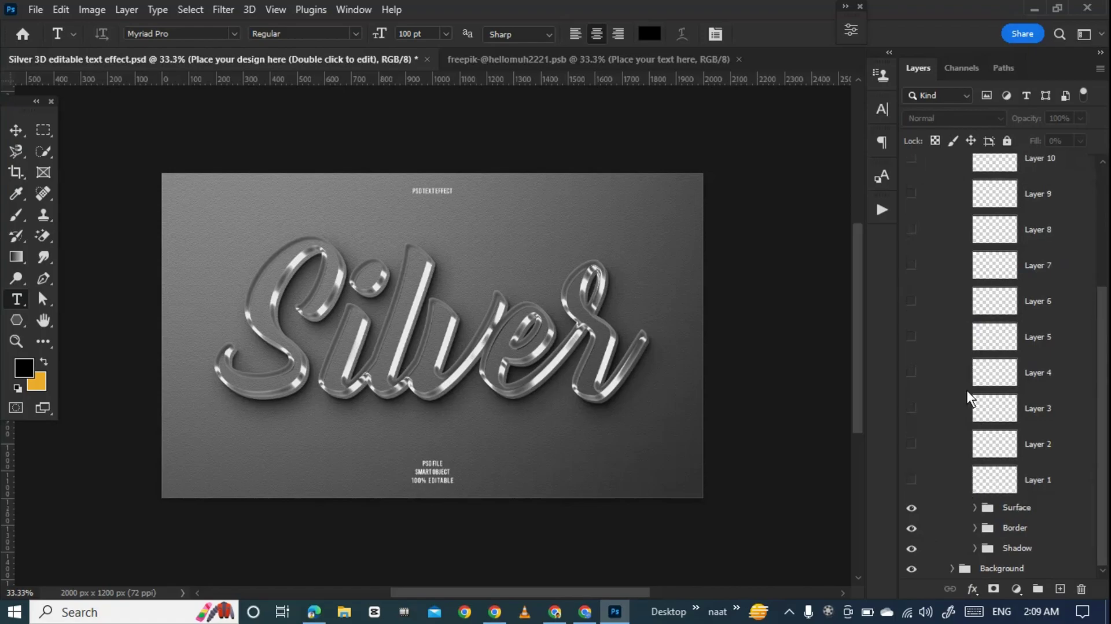
- Restore visibility of Layers 1–10 so the silver text looks solid again
key(ctrl+z)
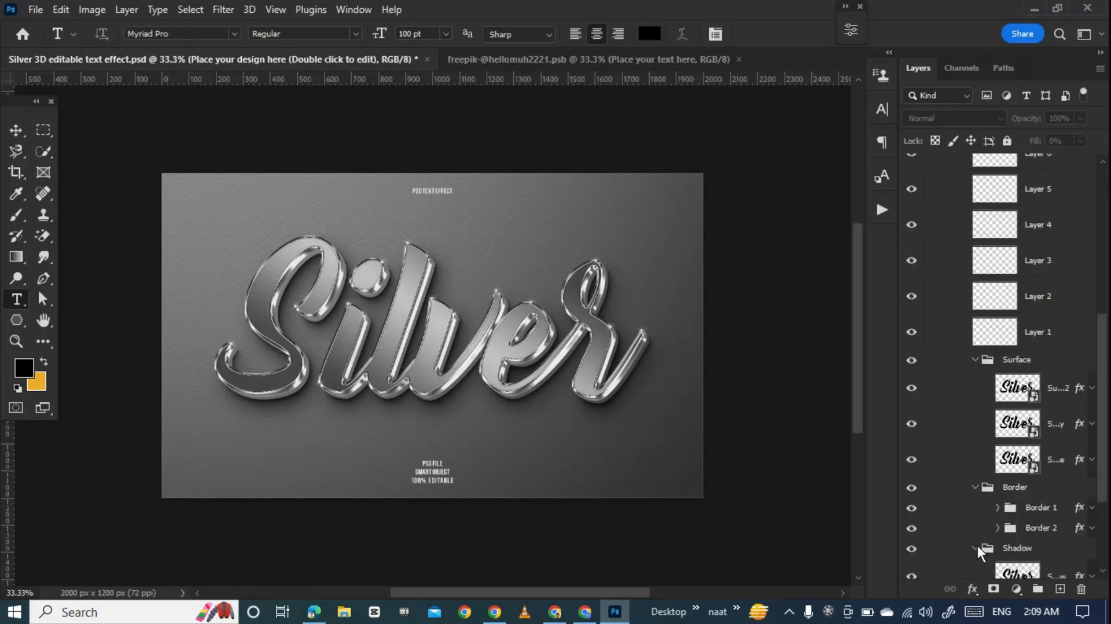
click(976, 548)
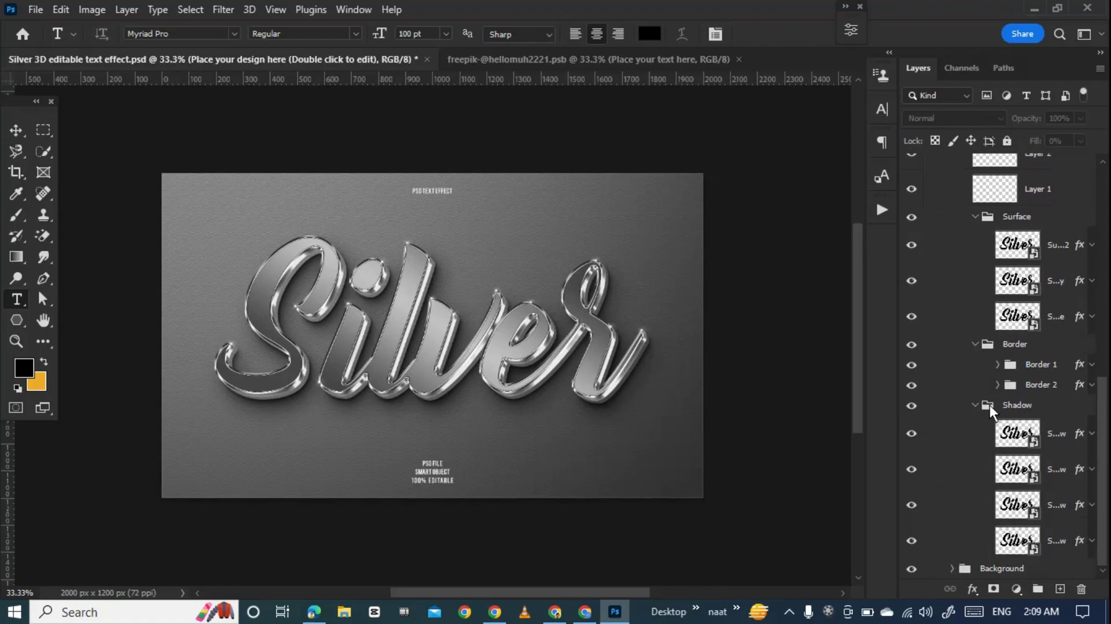
scroll(958, 423, up, 2)
scroll(957, 423, up, 2)
scroll(957, 423, up, 2)
scroll(955, 421, up, 3)
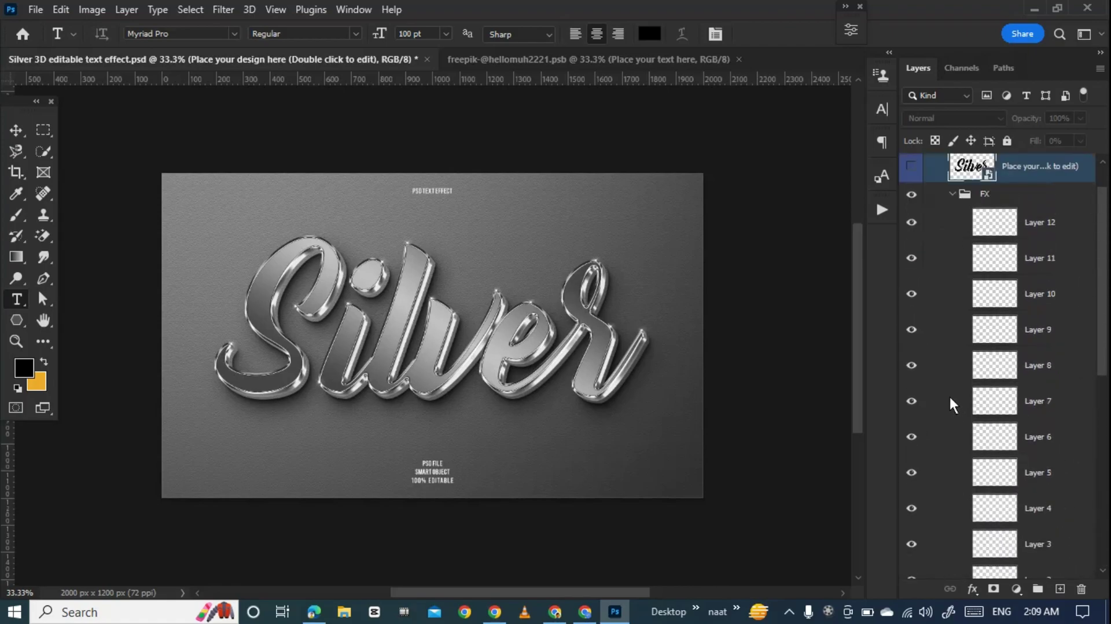
scroll(926, 384, up, 2)
- Close the separate Mars text document, keep the Silver file open, and expand the Text group
click(913, 212)
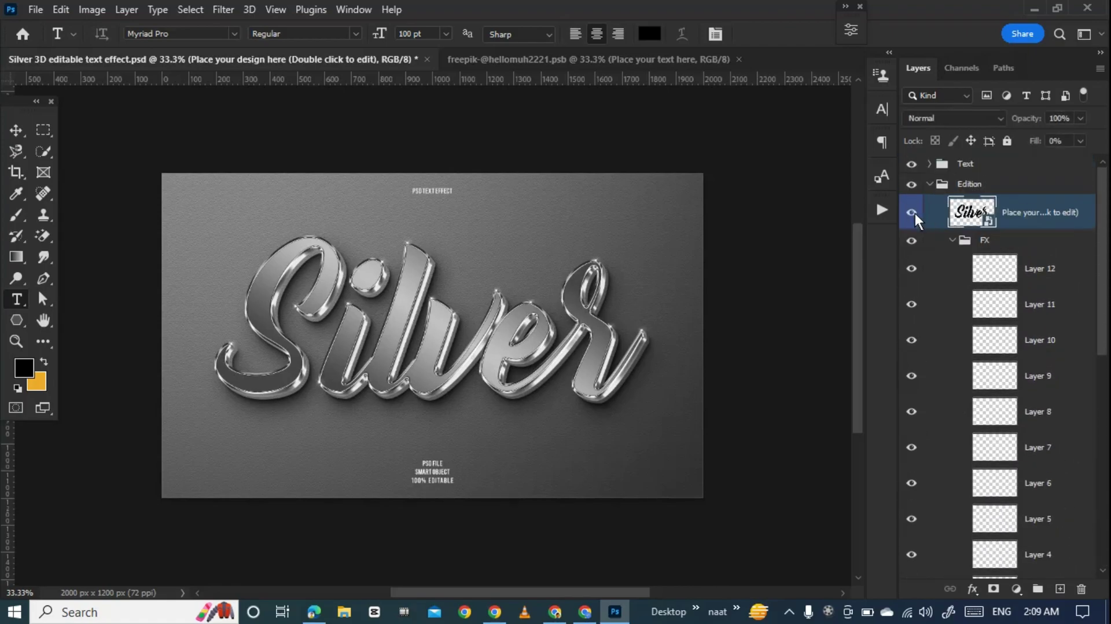
click(913, 214)
click(627, 64)
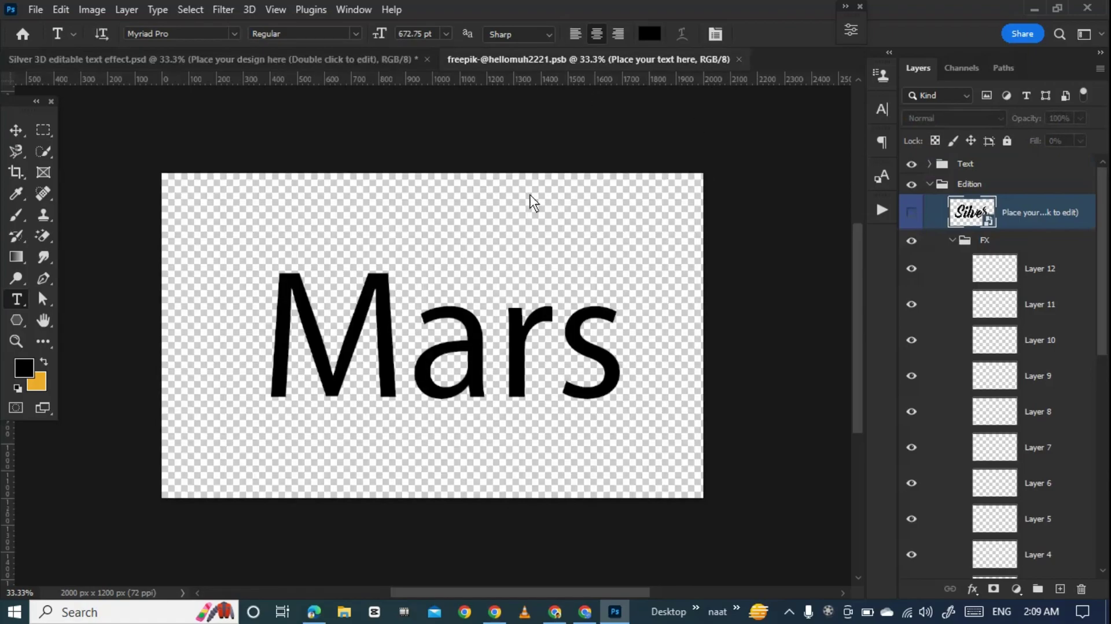
click(379, 58)
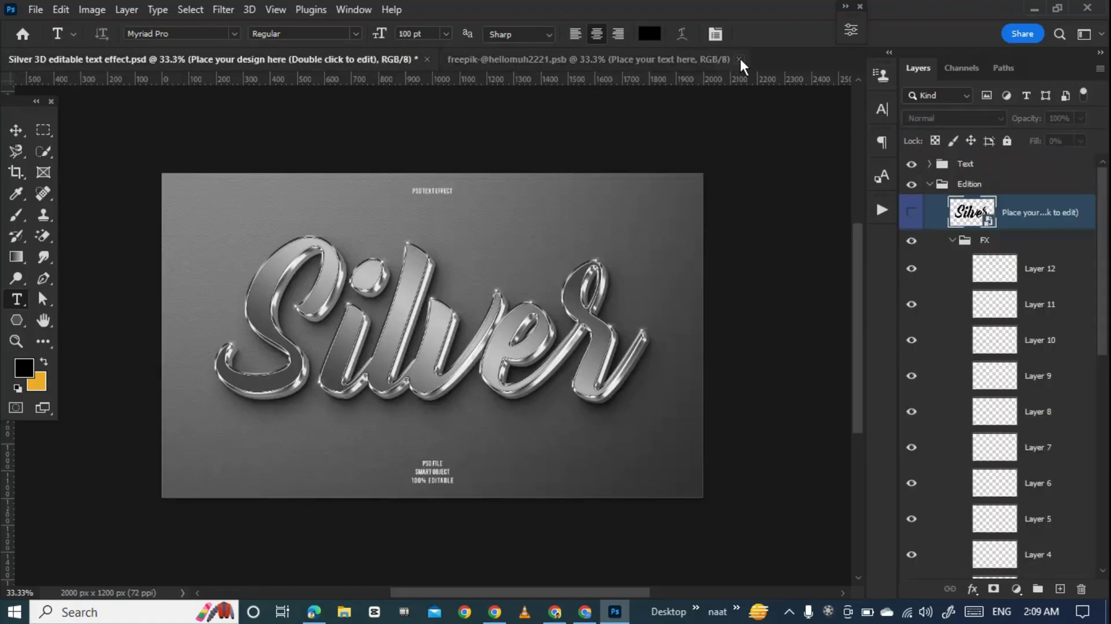
click(739, 59)
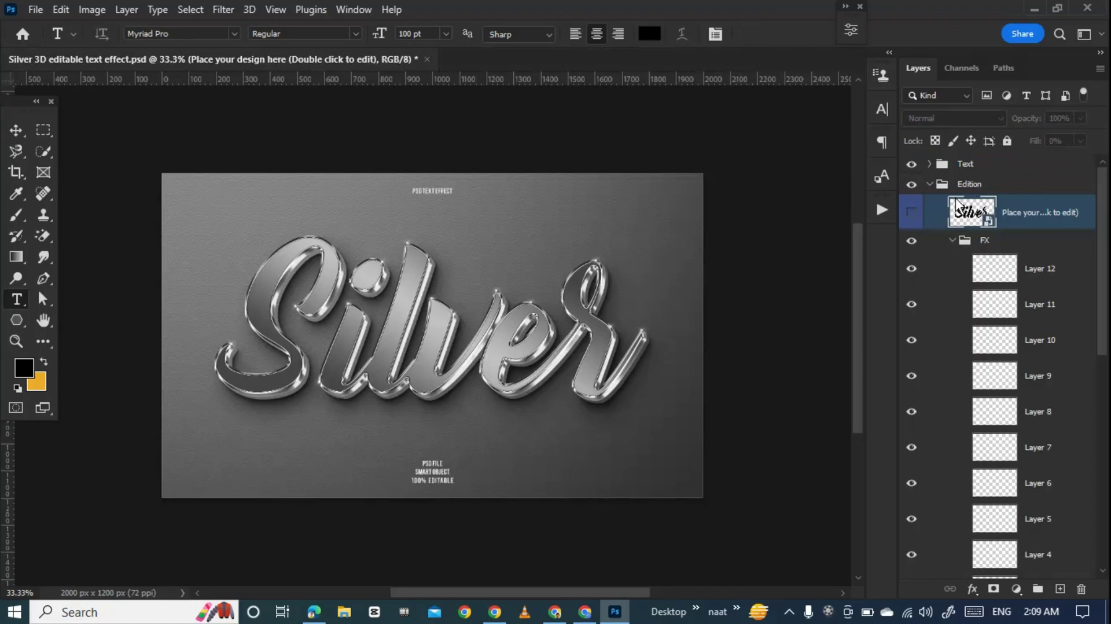
click(929, 164)
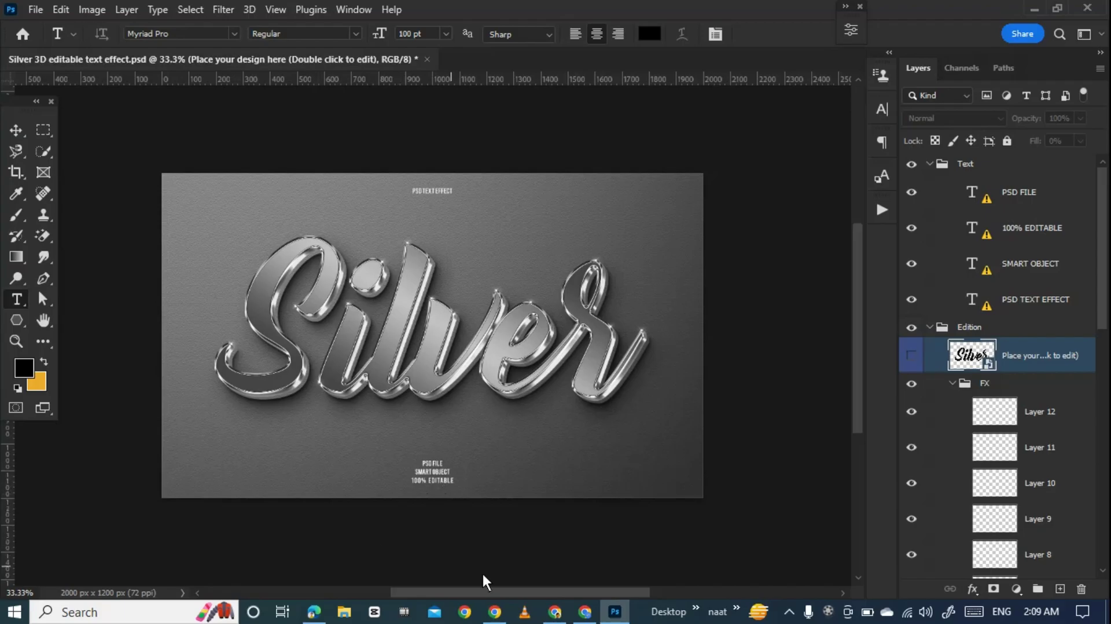
- Close Freepik's asset preview, browse the silver mockup results, and remove the Free filter
click(495, 612)
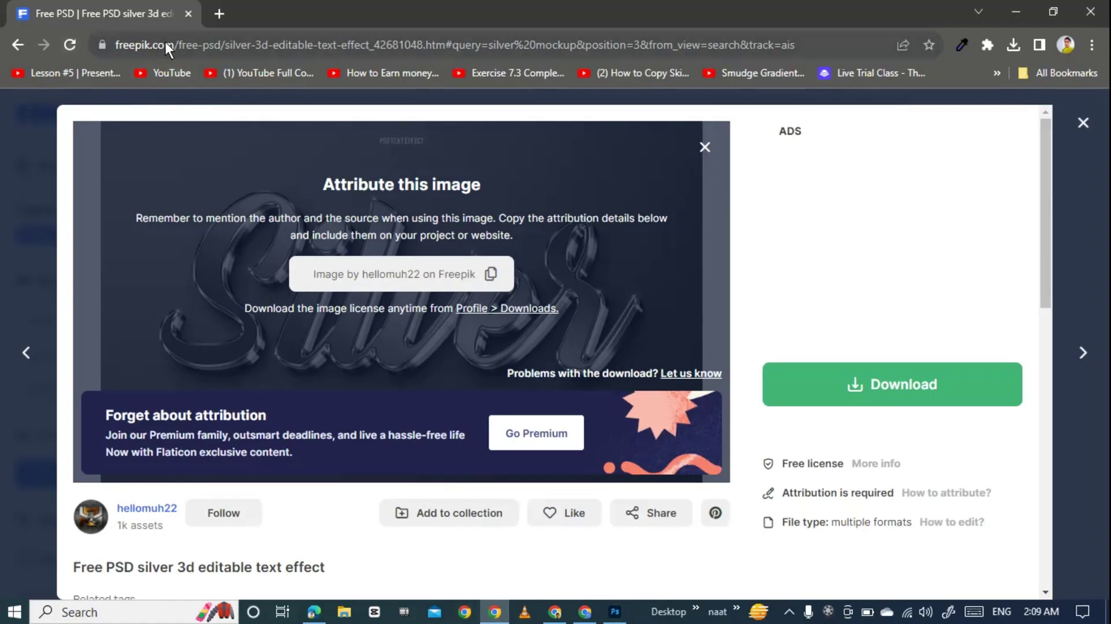
click(1073, 138)
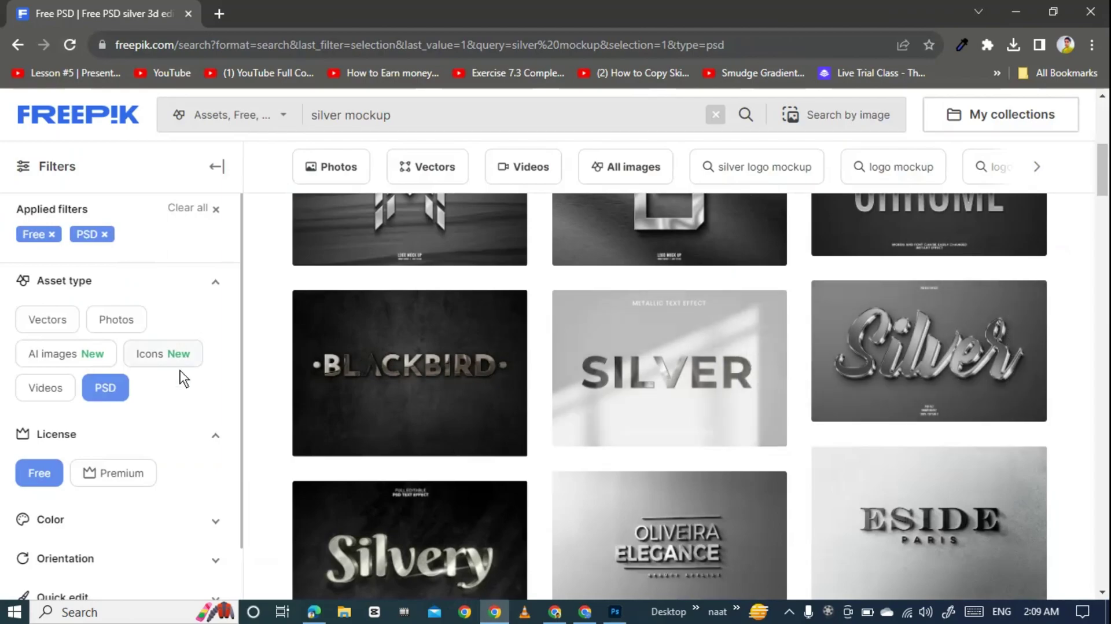
scroll(275, 337, down, 3)
scroll(281, 339, down, 4)
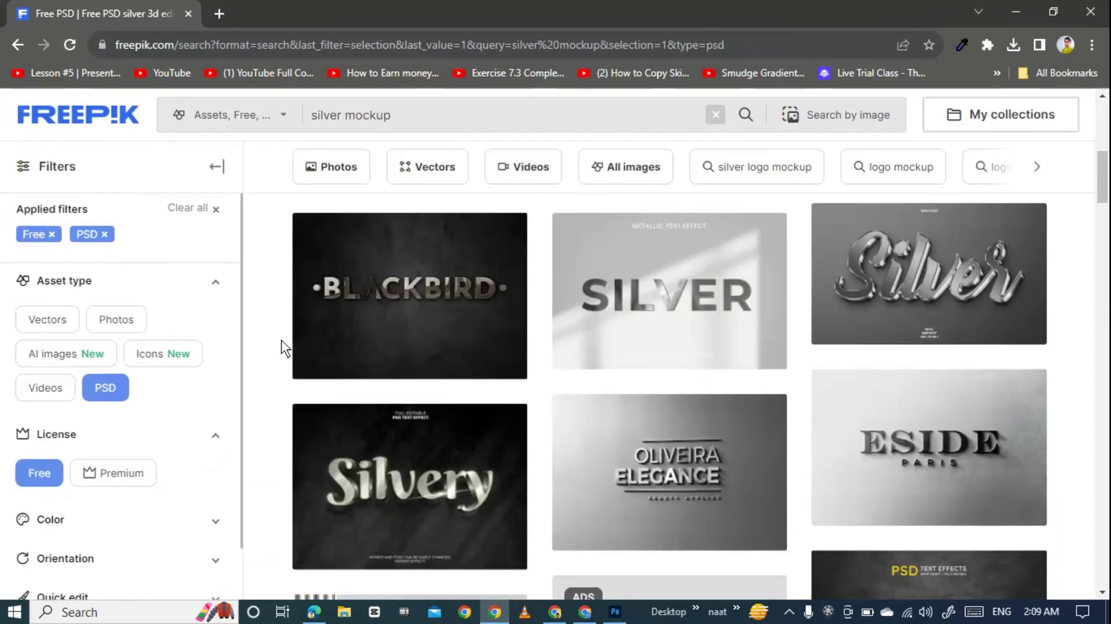
scroll(289, 338, down, 6)
scroll(297, 336, down, 1)
scroll(289, 344, up, 3)
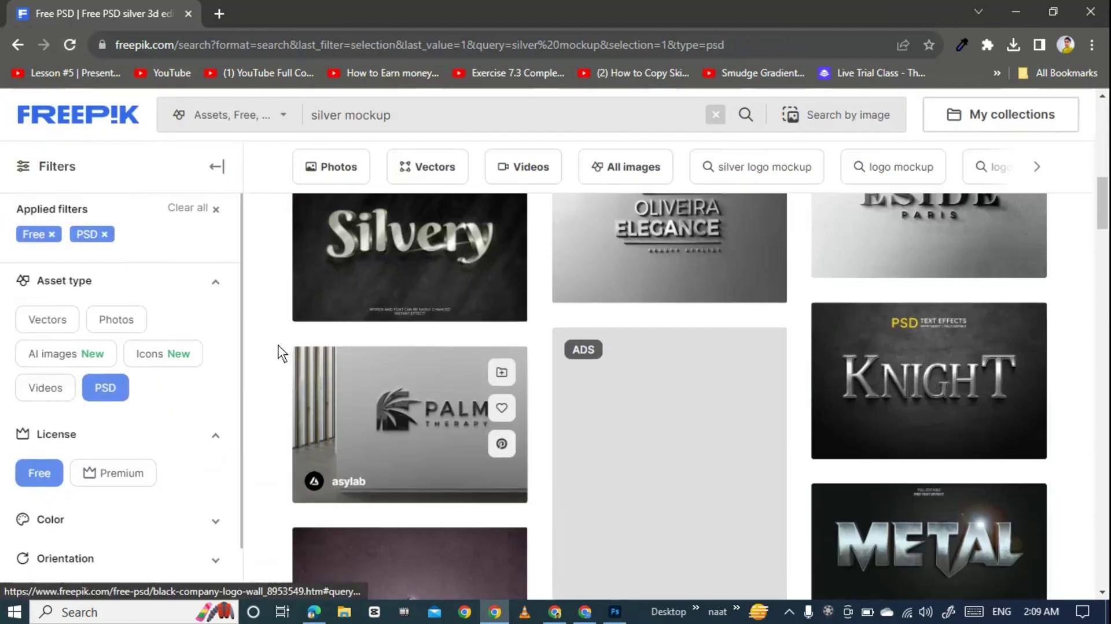
click(51, 234)
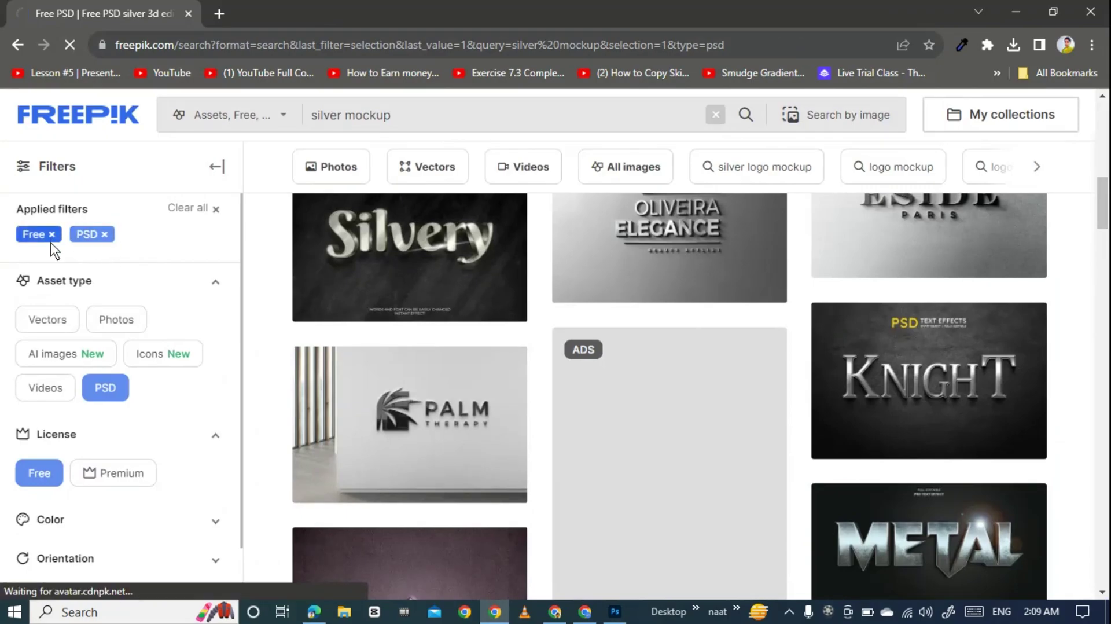
- Open the ArtTuf silver logo mockup and try downloading the premium asset
scroll(231, 387, down, 5)
scroll(272, 388, down, 2)
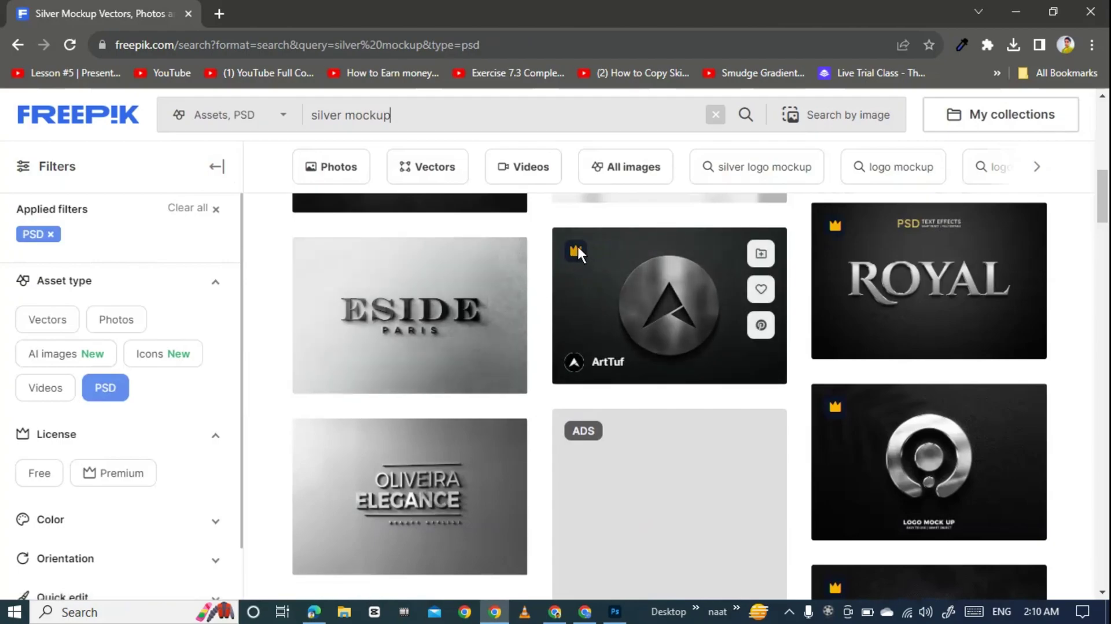
click(684, 351)
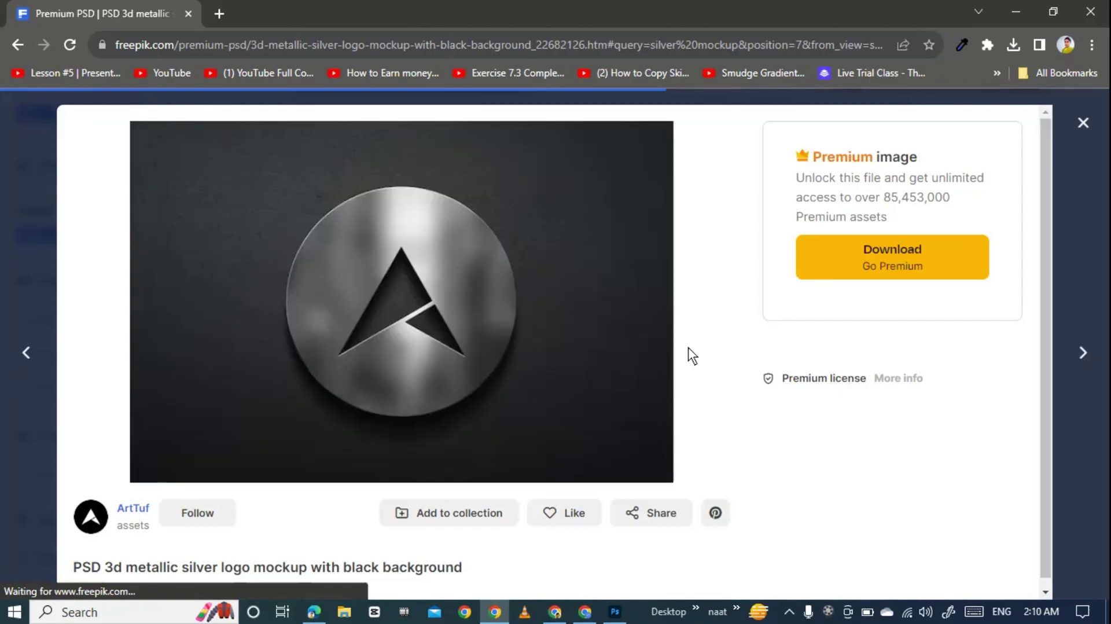
click(904, 264)
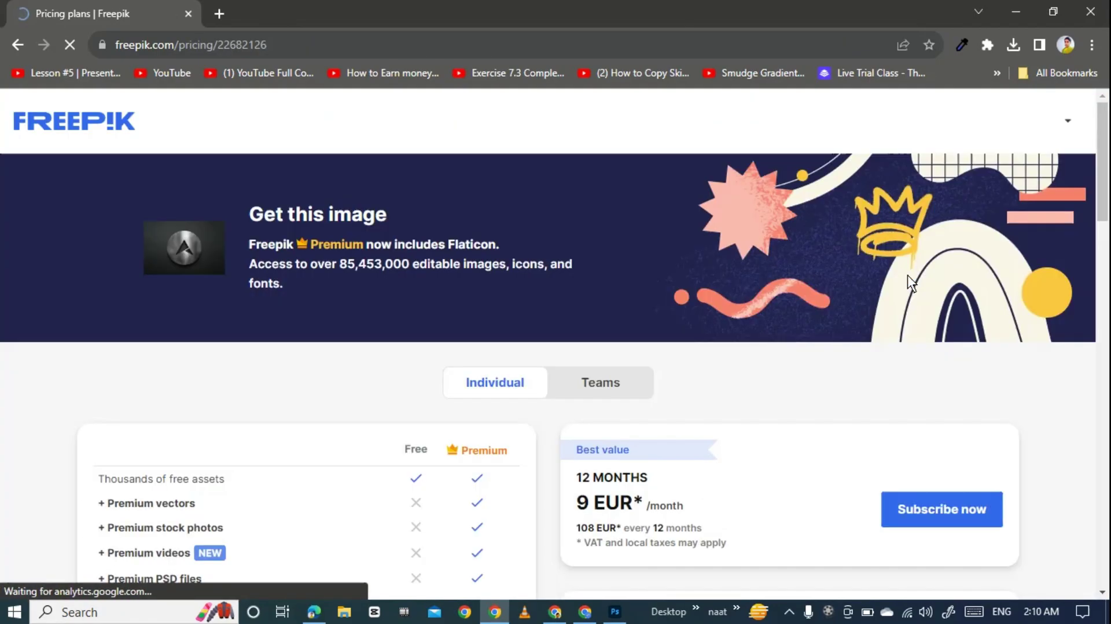
scroll(645, 450, down, 4)
scroll(645, 450, down, 3)
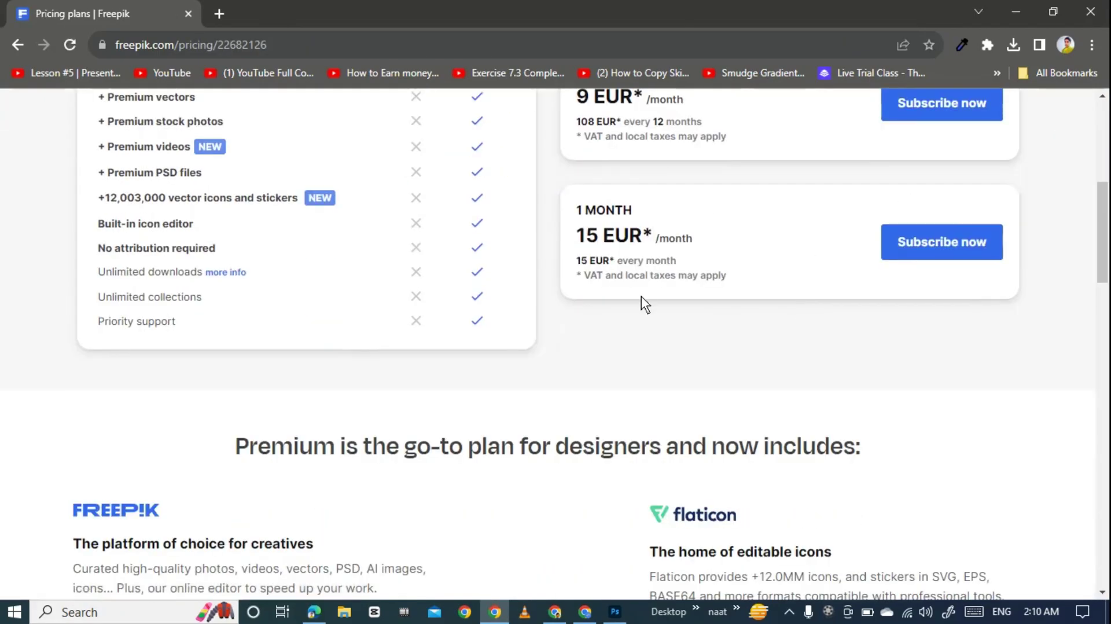
scroll(515, 387, up, 2)
scroll(491, 312, up, 2)
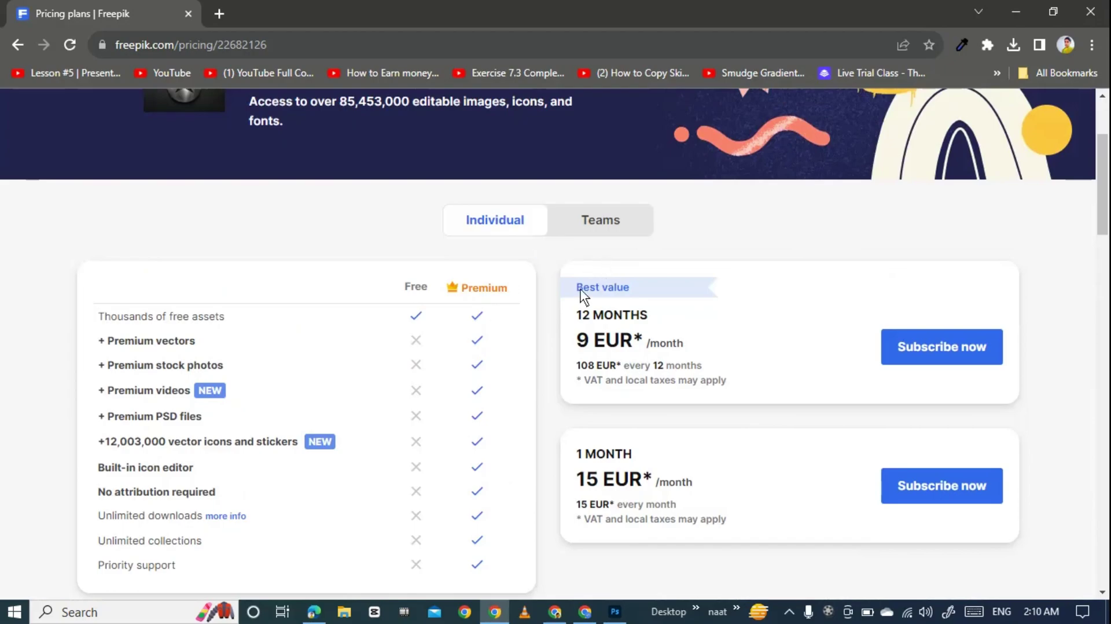
- Return to the silver mockup results and reapply the Free licence filter
click(19, 44)
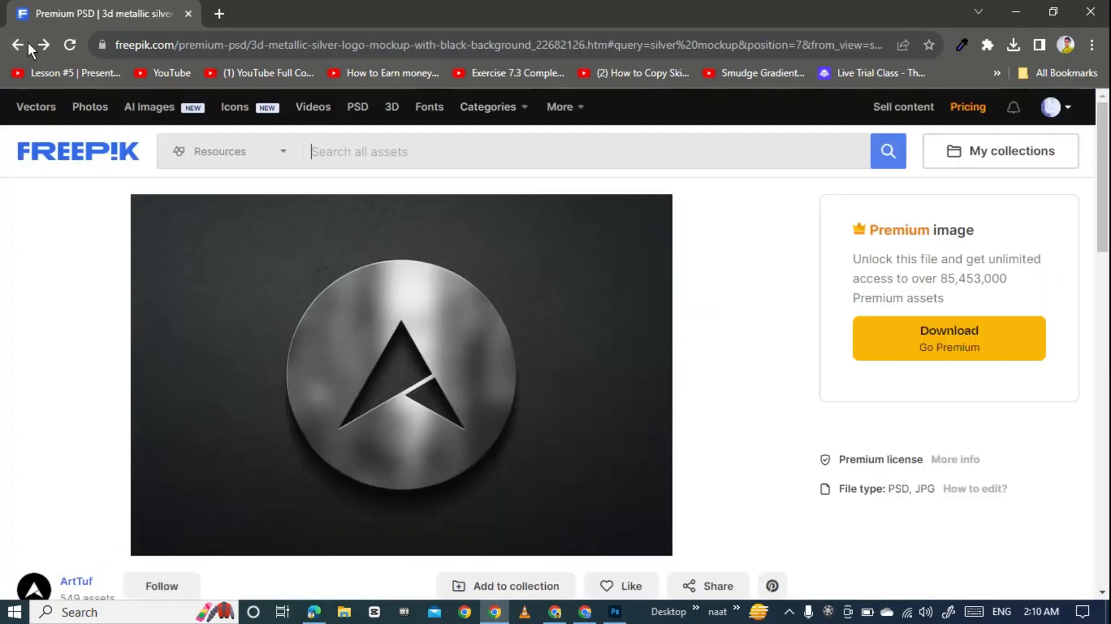
click(18, 44)
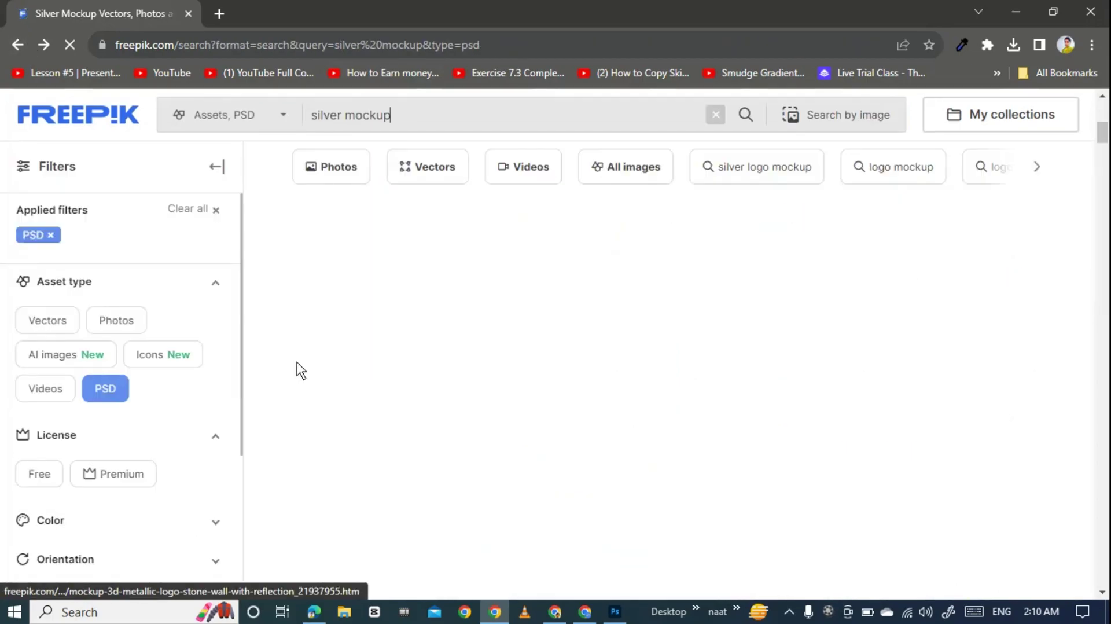
scroll(261, 350, down, 3)
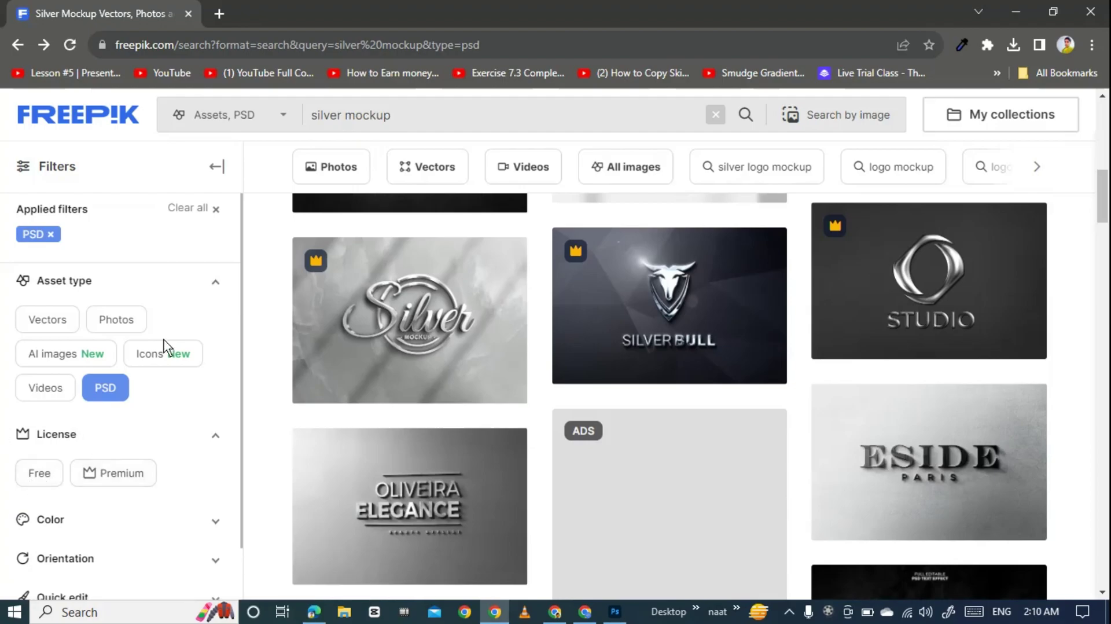
click(38, 472)
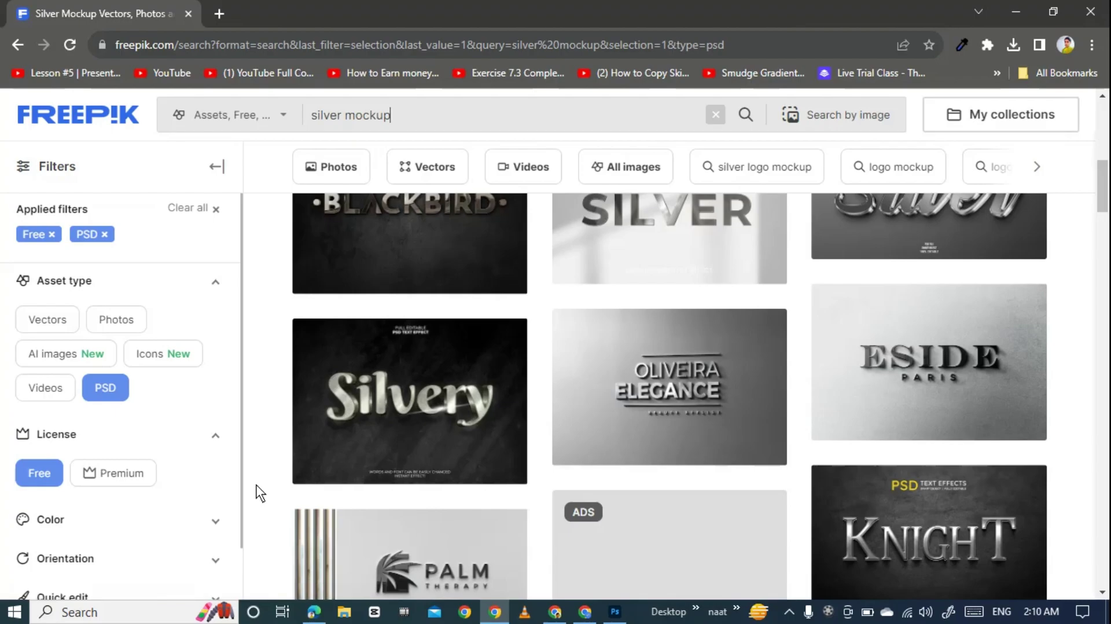
scroll(261, 460, up, 3)
scroll(255, 457, up, 2)
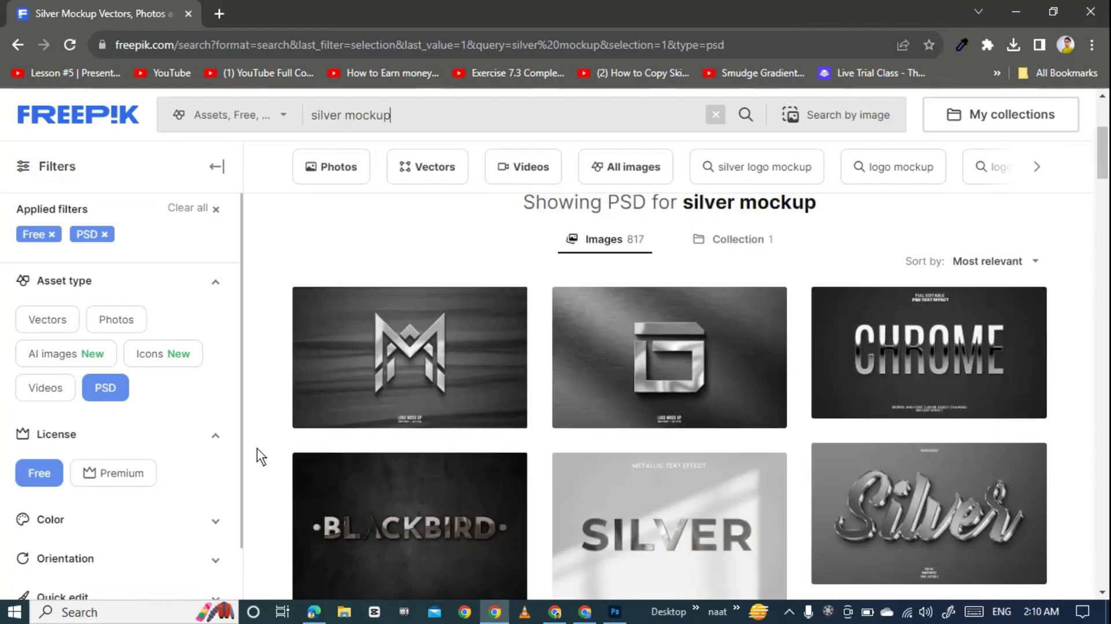
- Download the free M logo mockup on panel wall as a ZIP
click(418, 371)
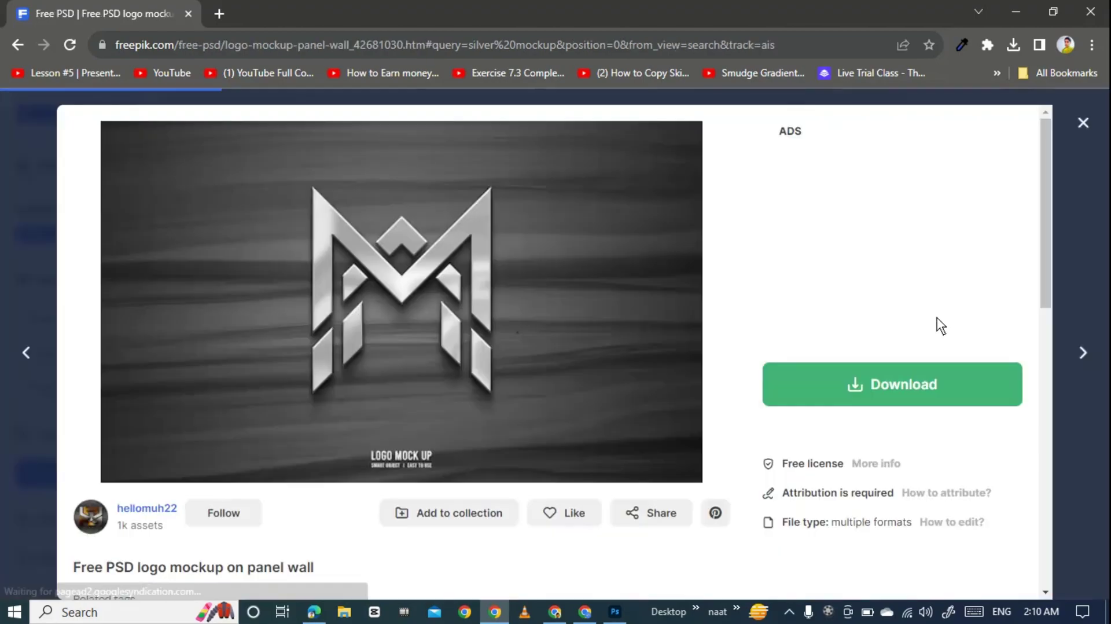
click(933, 388)
scroll(937, 385, down, 5)
scroll(974, 304, up, 1)
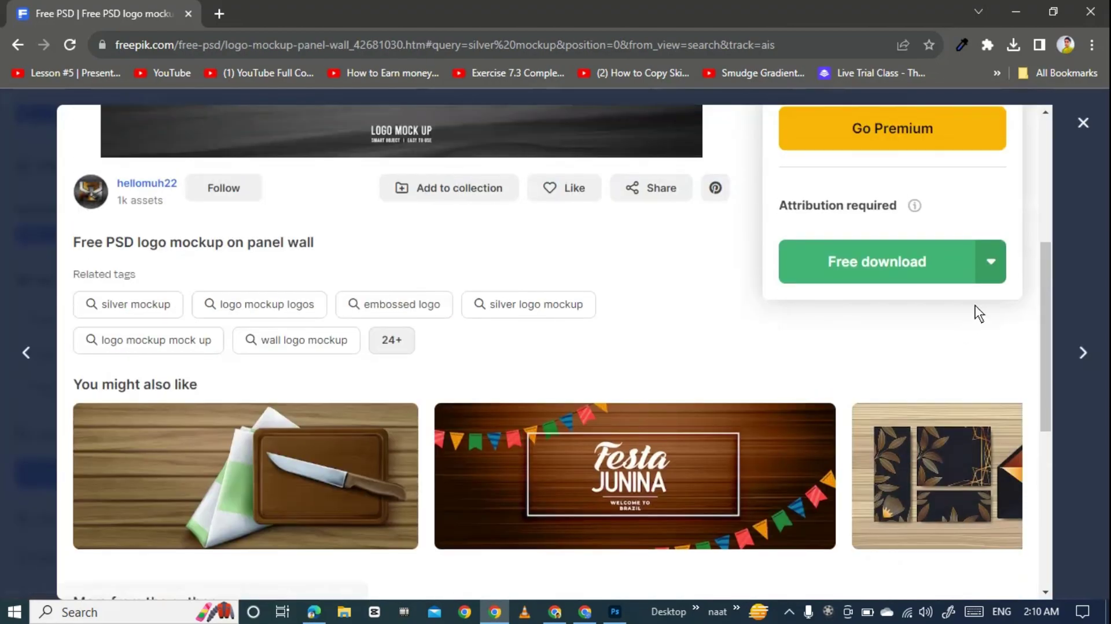
scroll(984, 317, up, 1)
click(988, 338)
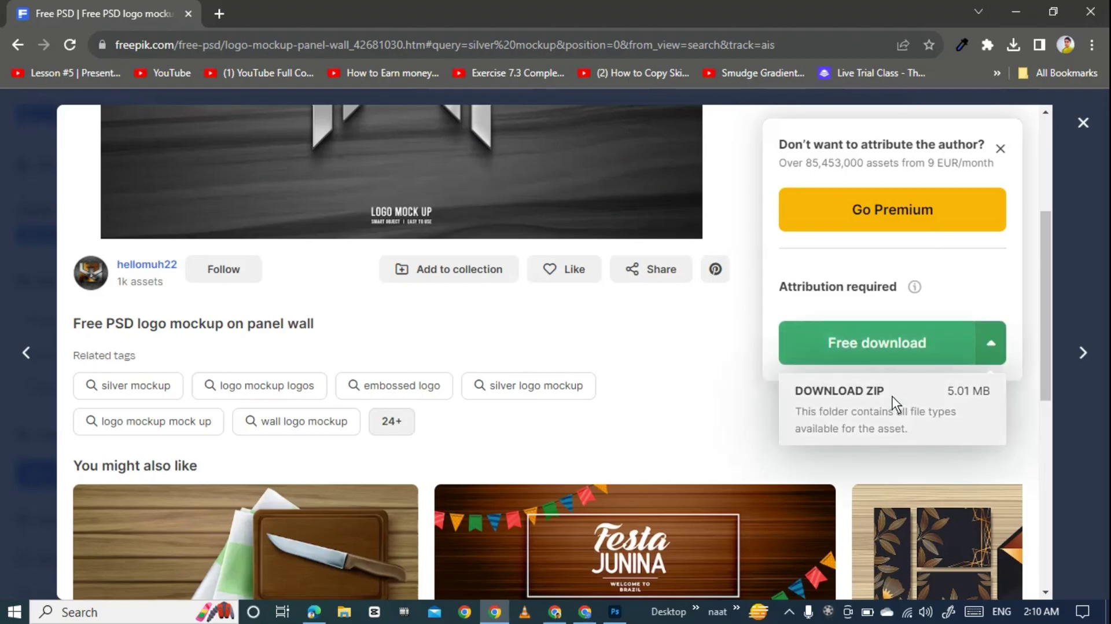
scroll(543, 339, up, 4)
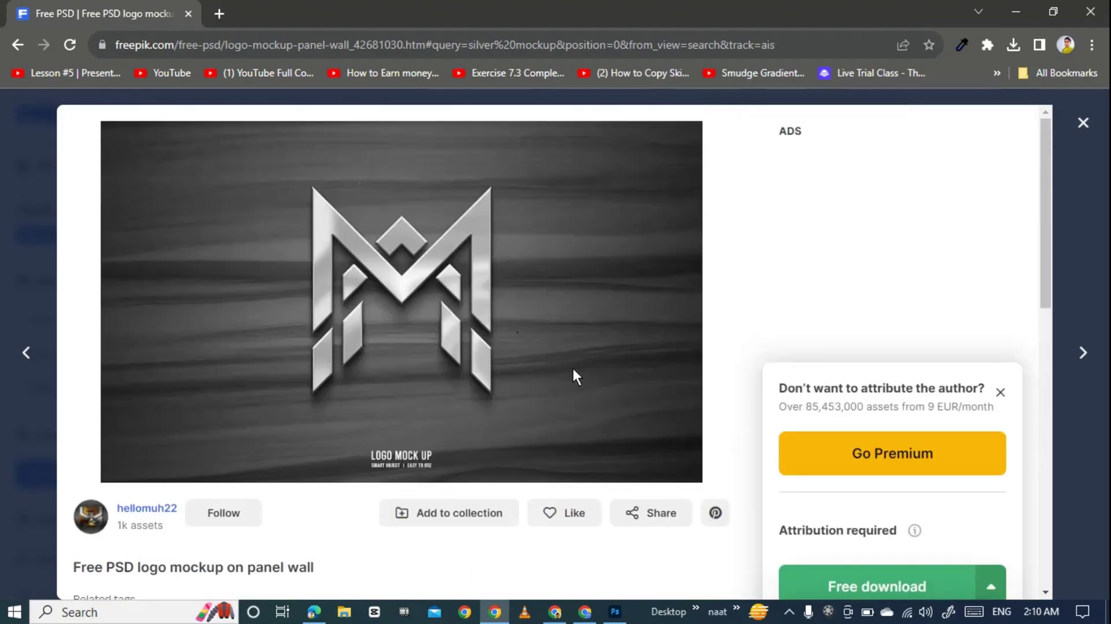
scroll(831, 367, down, 5)
click(837, 330)
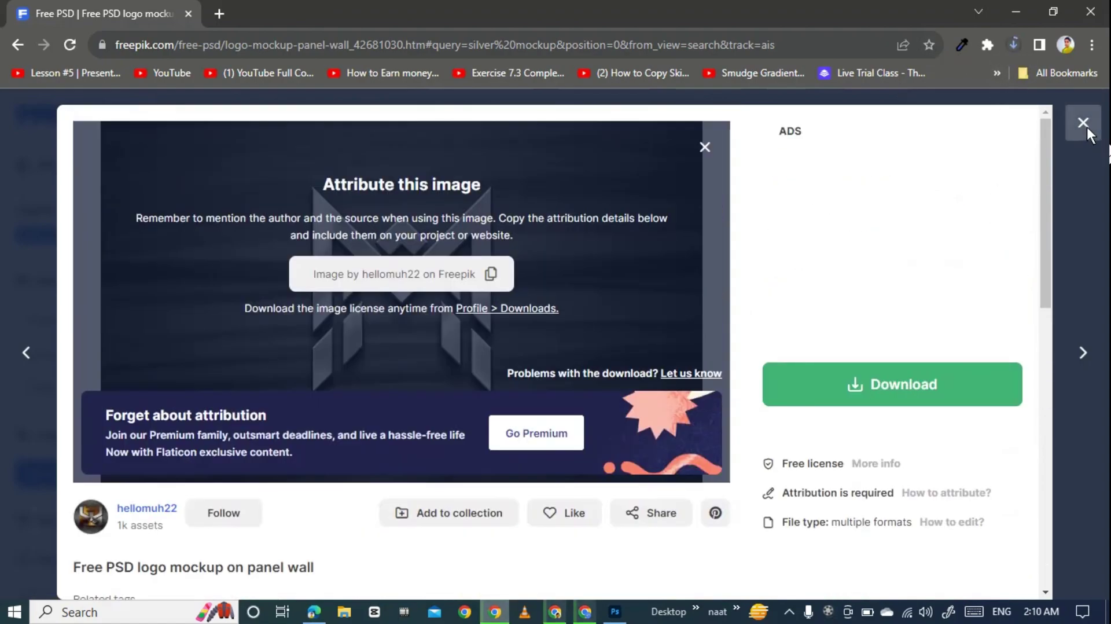
- Close the mockup details and scroll through the Free PSD silver mockup results
click(1084, 123)
scroll(665, 318, down, 5)
scroll(723, 374, down, 2)
scroll(787, 382, down, 5)
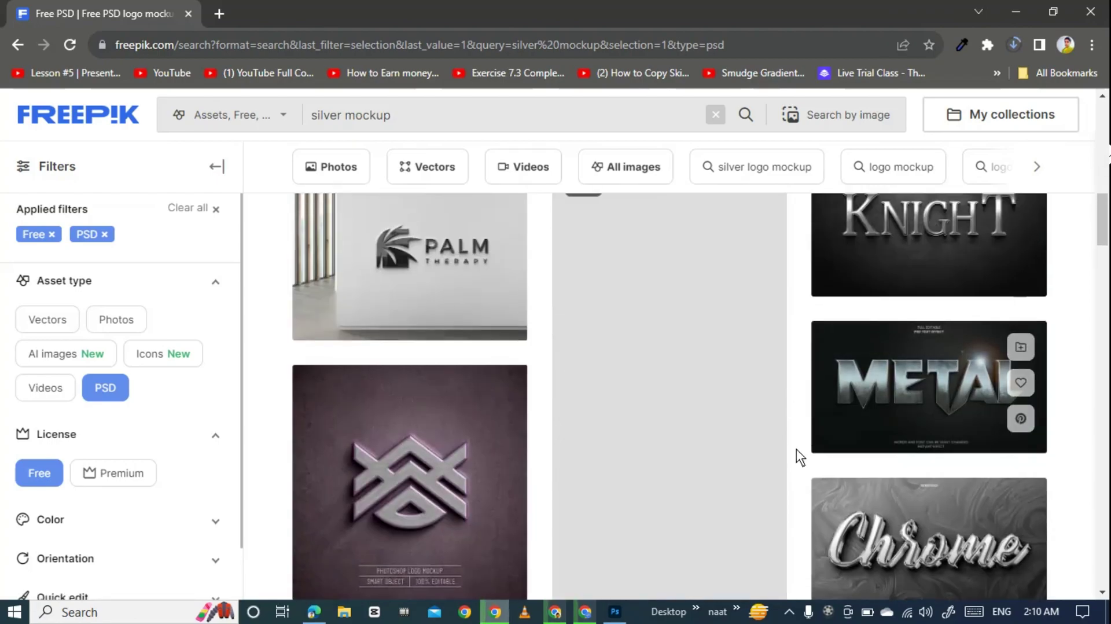
scroll(796, 451, down, 5)
scroll(796, 457, down, 3)
- Switch the results to AI images and sign in to Freepik with the Google account
scroll(796, 457, down, 5)
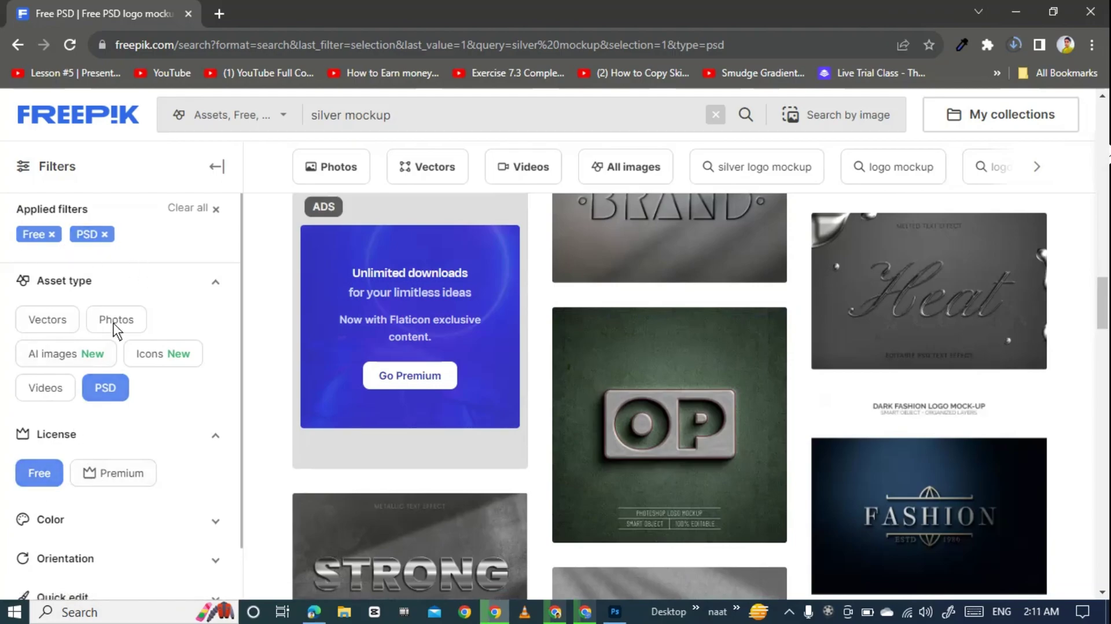
click(74, 366)
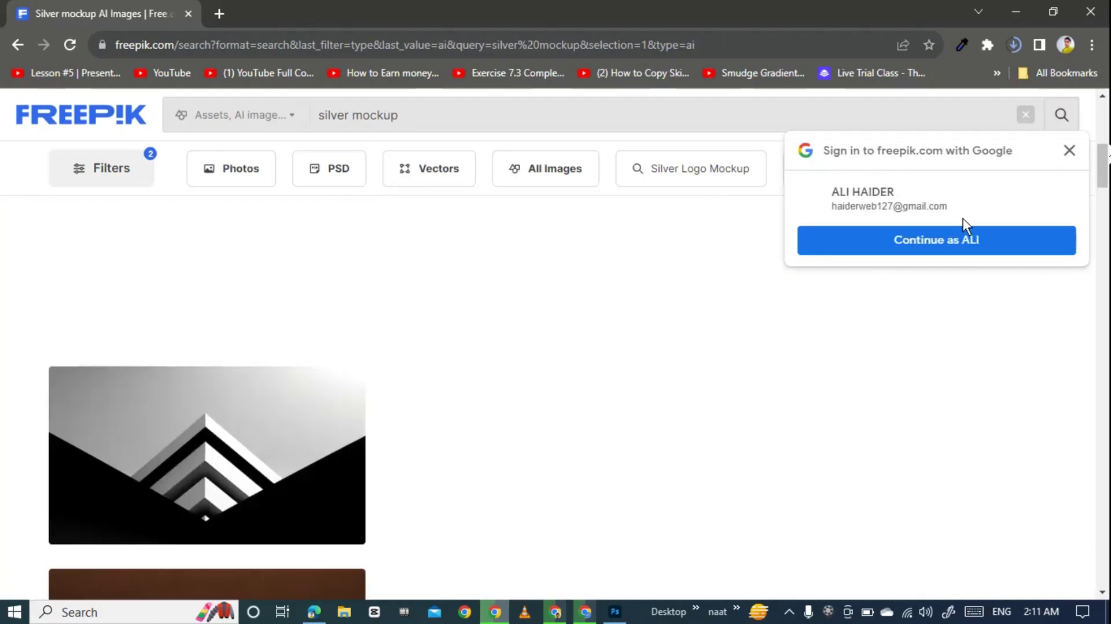
click(955, 241)
scroll(703, 394, down, 5)
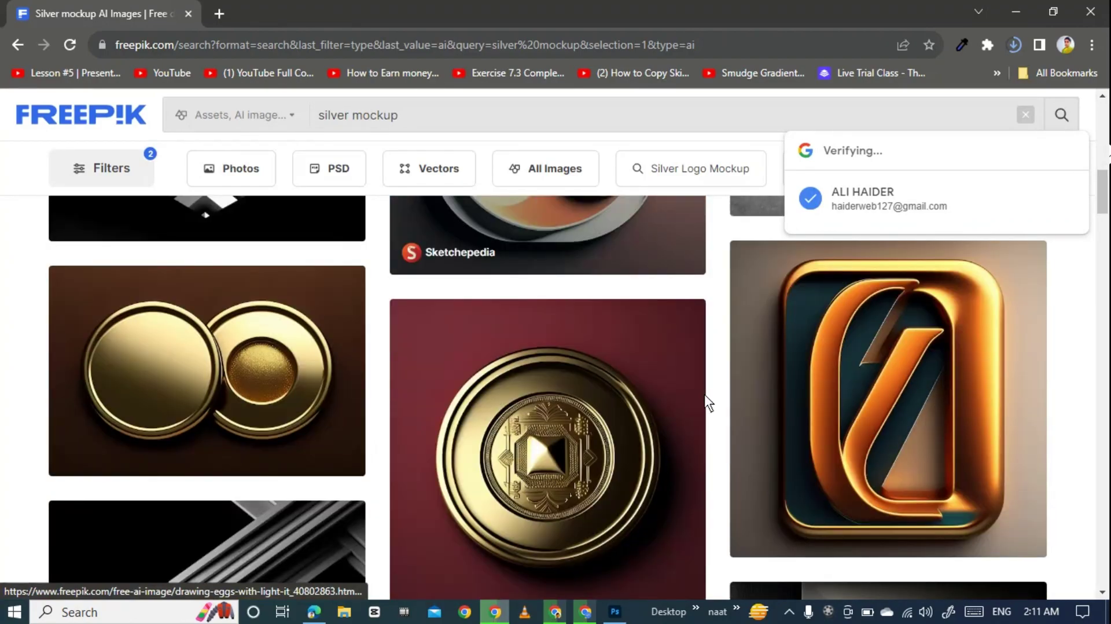
scroll(717, 387, down, 5)
scroll(717, 390, down, 3)
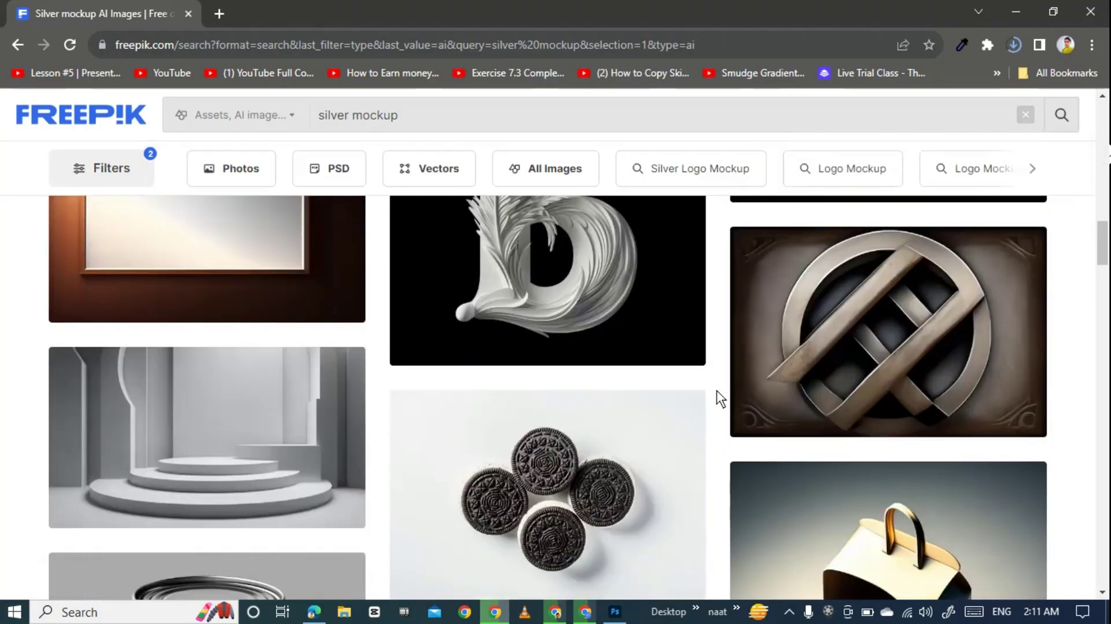
scroll(716, 390, down, 3)
scroll(717, 391, down, 4)
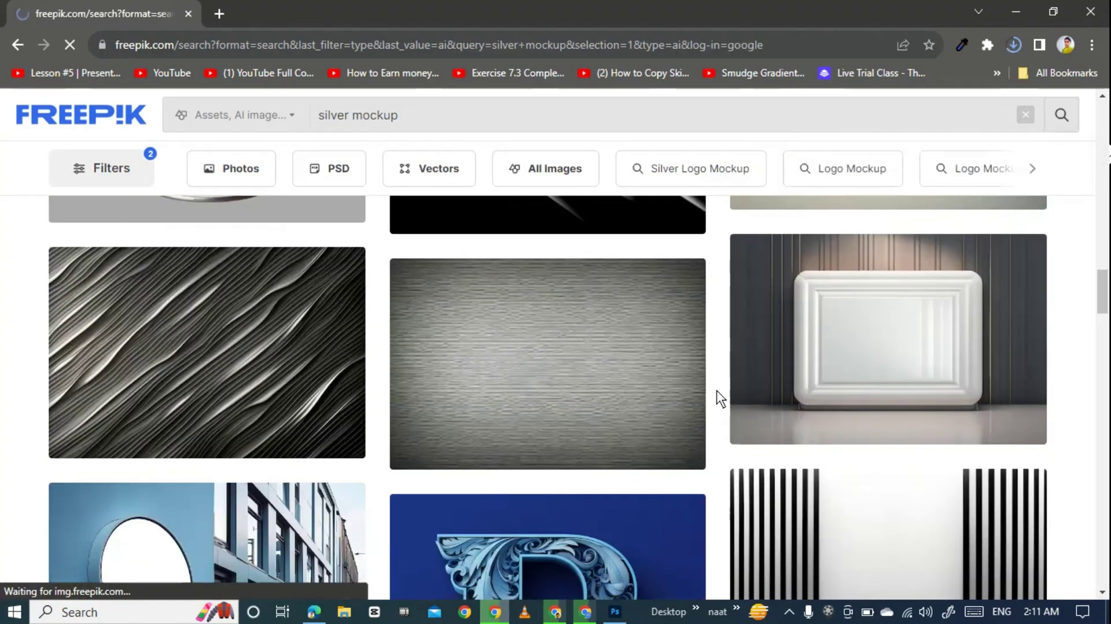
scroll(716, 388, down, 5)
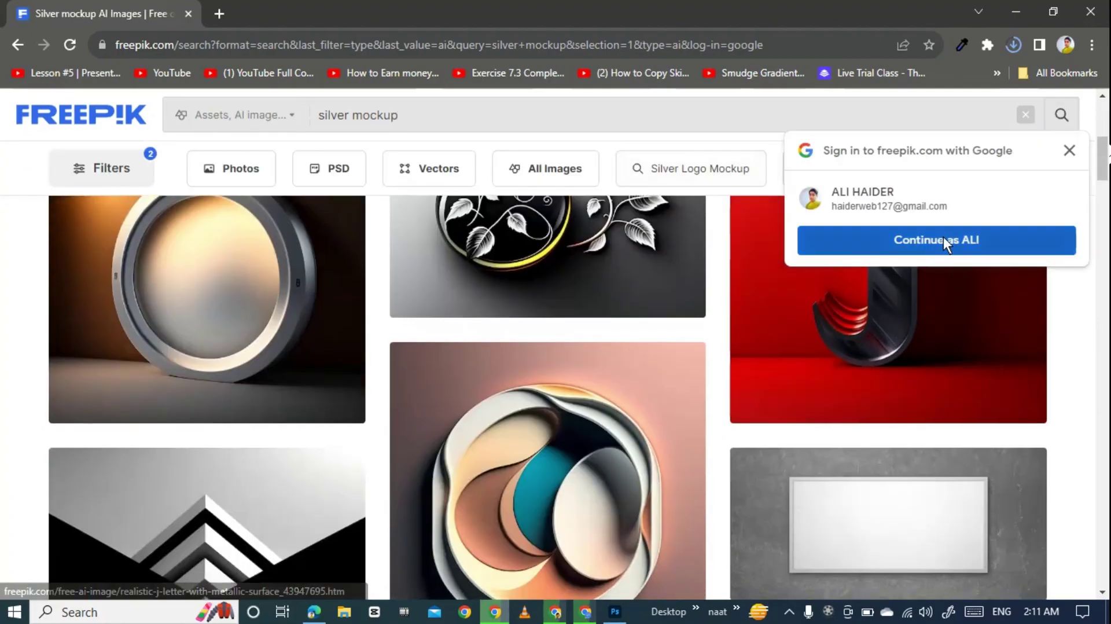
click(943, 239)
- Download the realistic metallic J letter image at Original 4096 × 4096 size
click(866, 338)
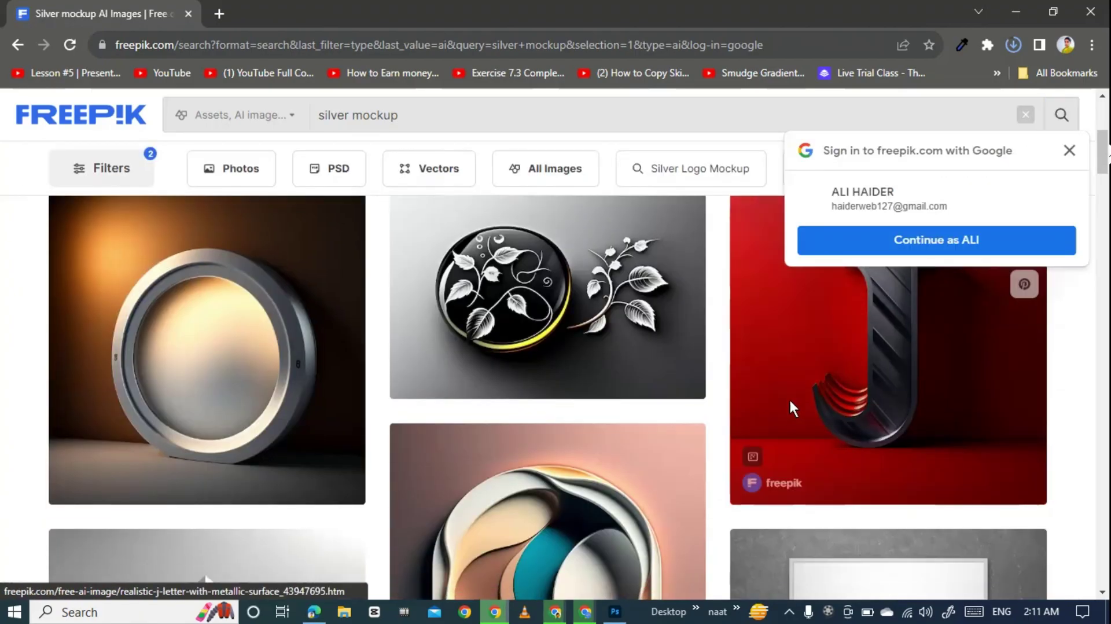
click(790, 396)
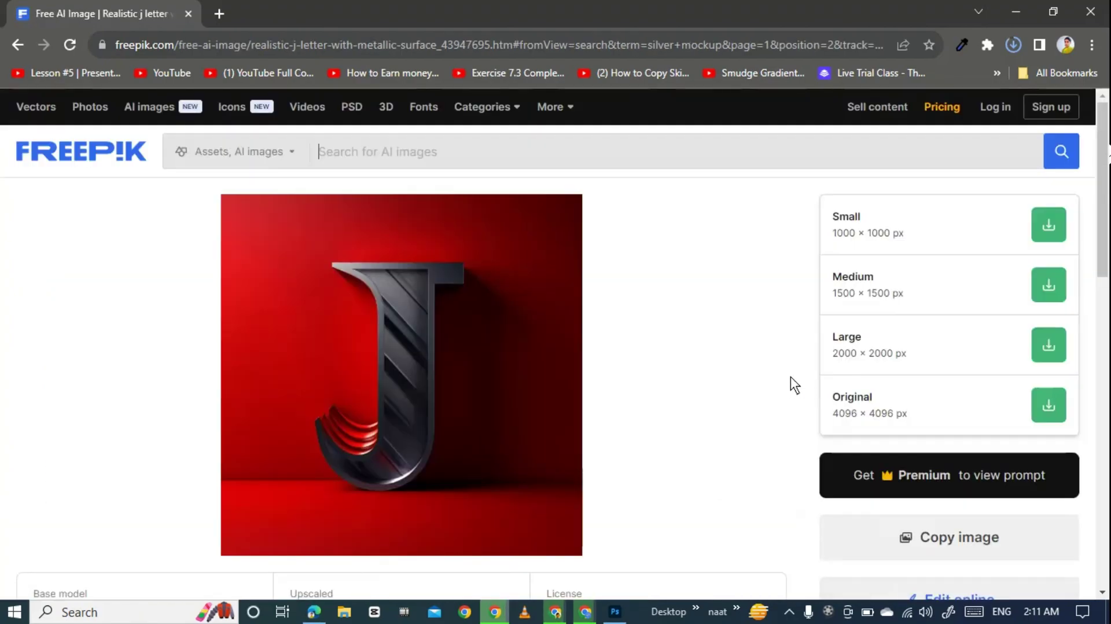
click(926, 410)
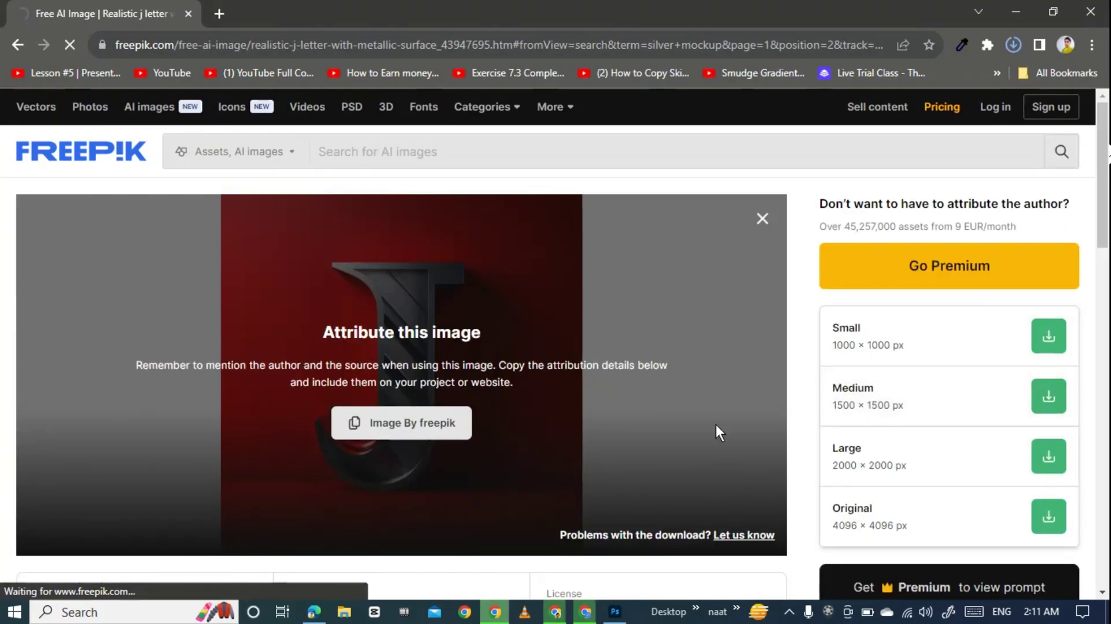
scroll(787, 441, down, 1)
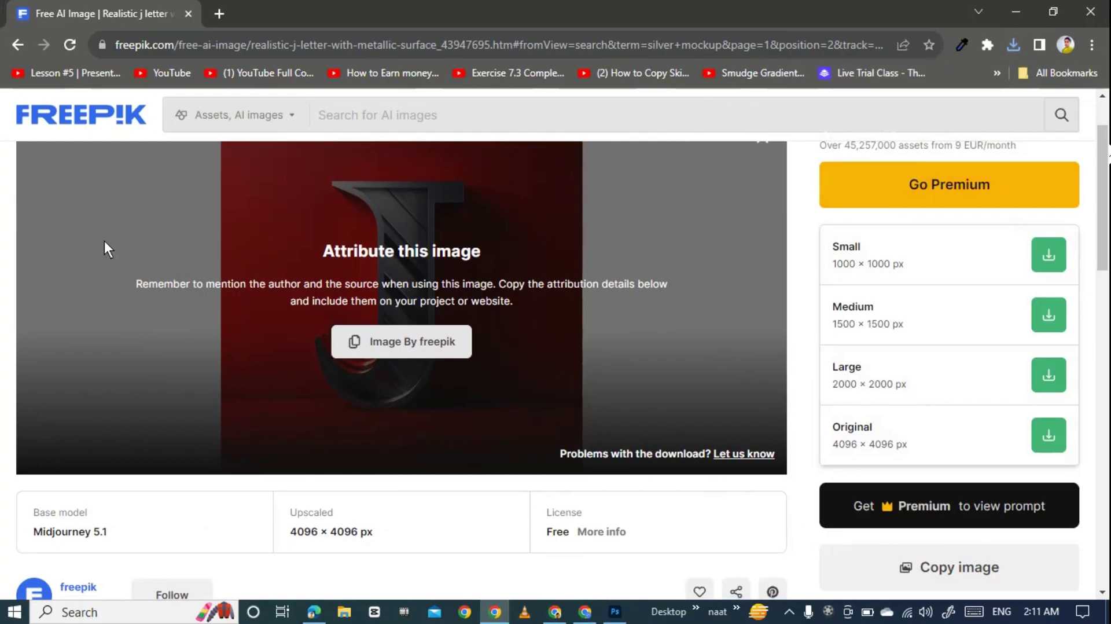
double_click(17, 45)
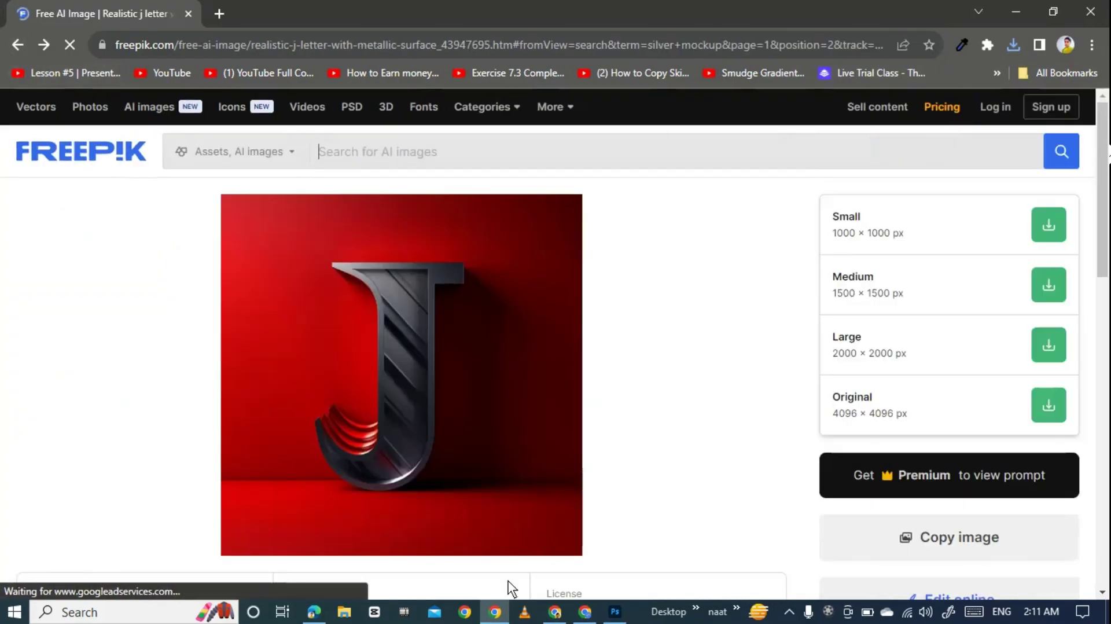
- Bring Photoshop forward and cancel its Open file dialog
click(615, 611)
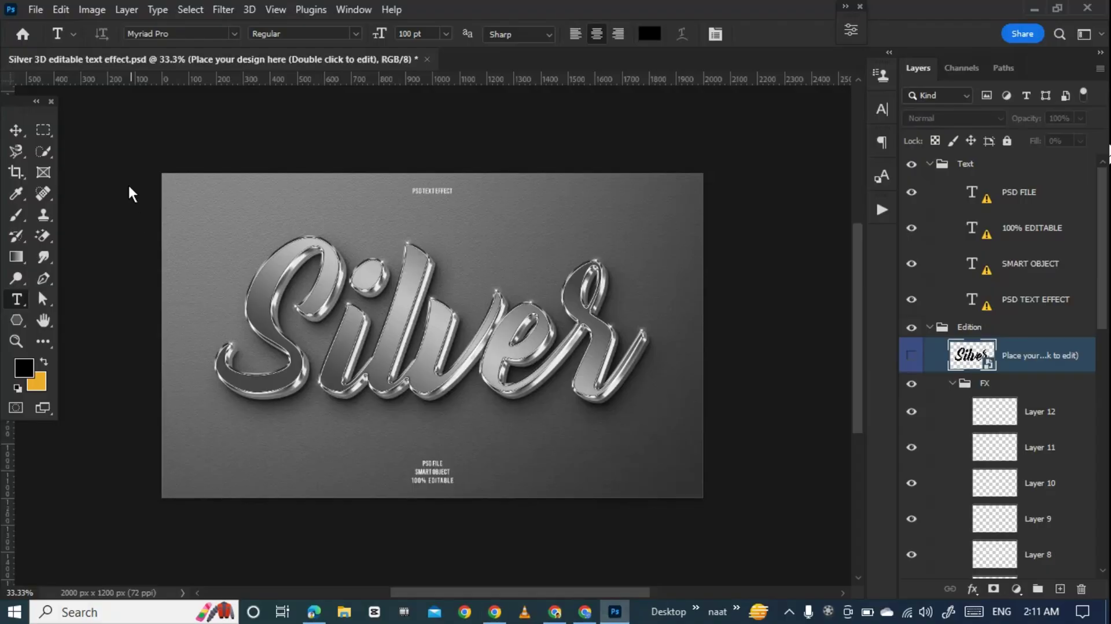
key(ctrl+o)
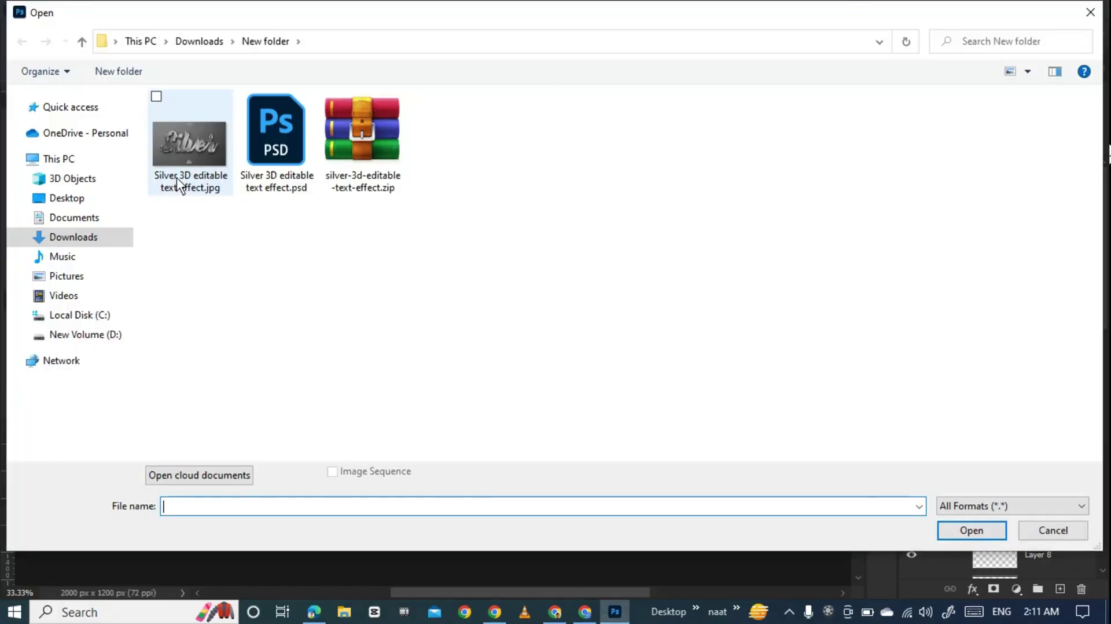
click(1052, 531)
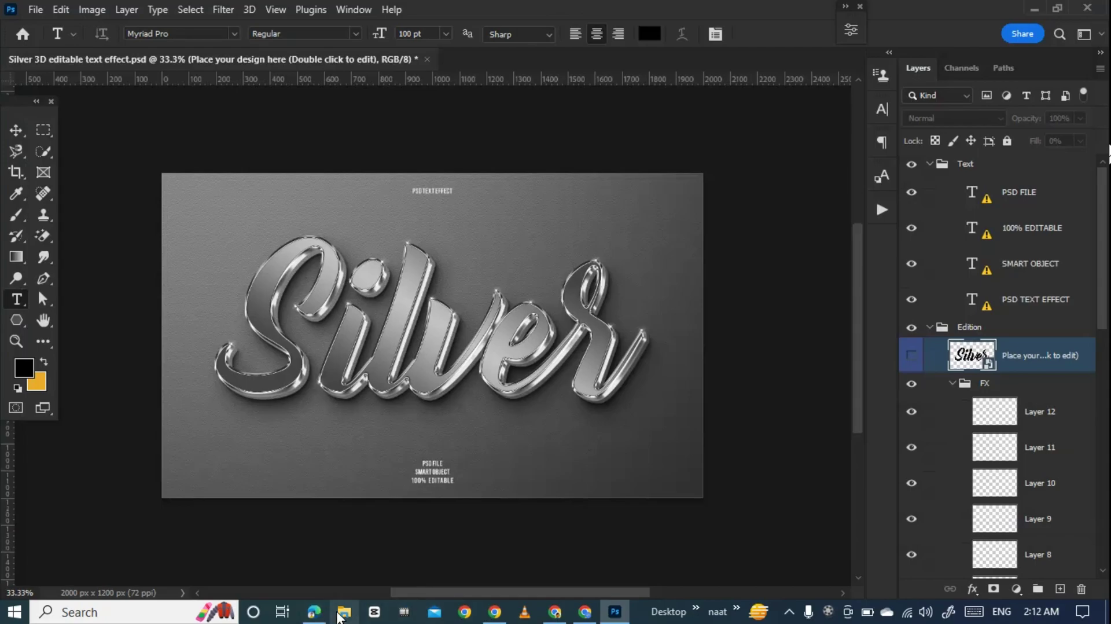
- Create a new folder, New folder (3), in File Explorer's Downloads
click(343, 611)
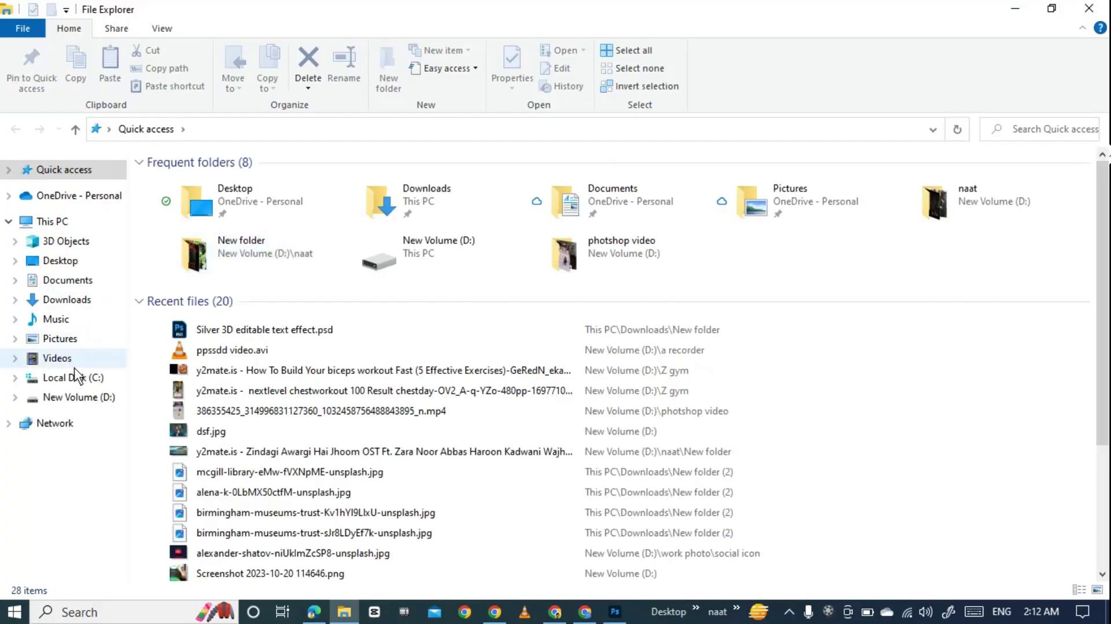
click(93, 304)
right_click(585, 228)
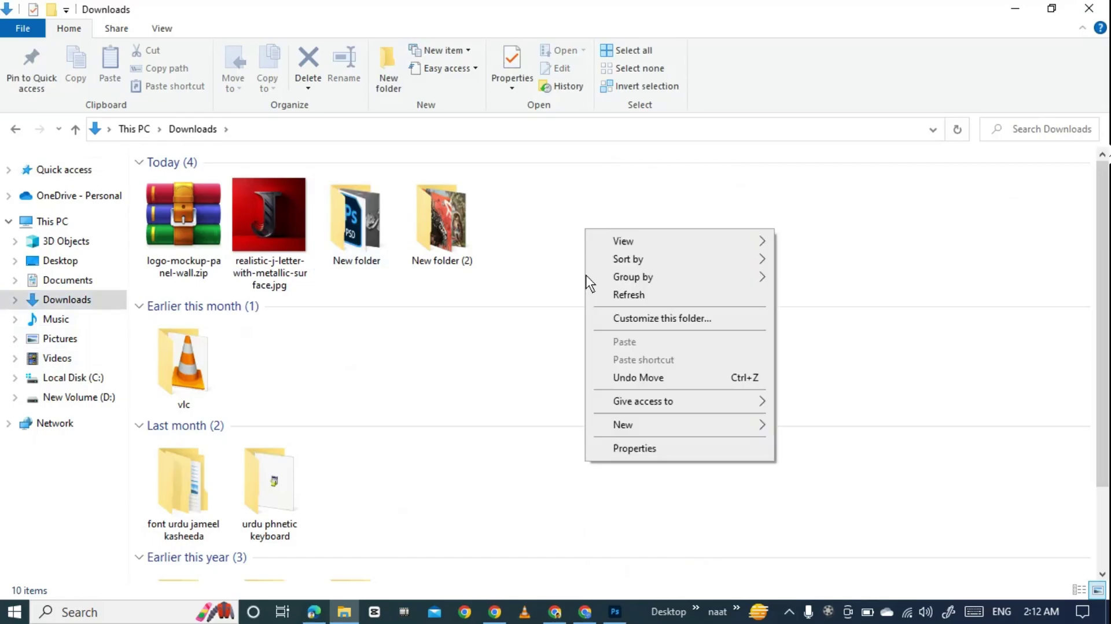
click(809, 425)
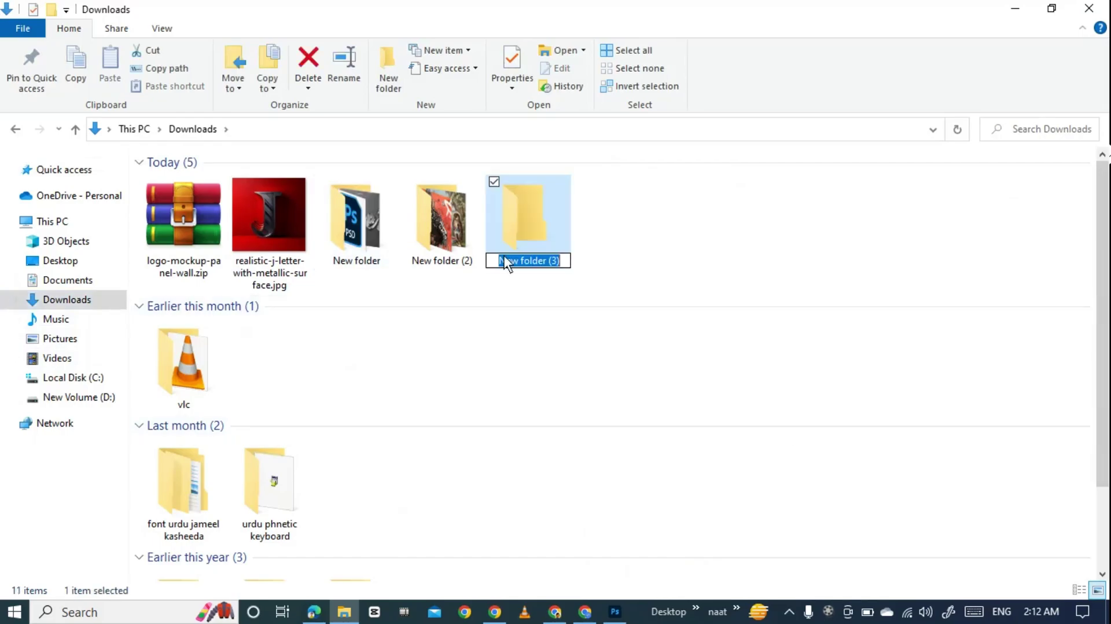
- Move the logo mockup ZIP into New folder (3), extract it there, and view as Large icons
drag(216, 243, 533, 230)
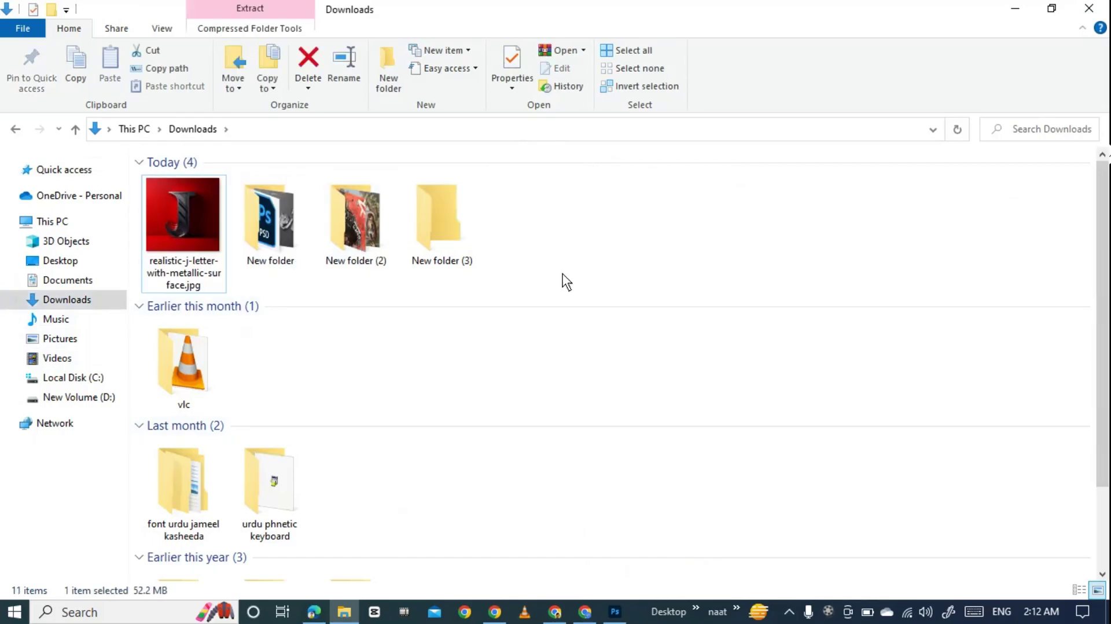
double_click(429, 231)
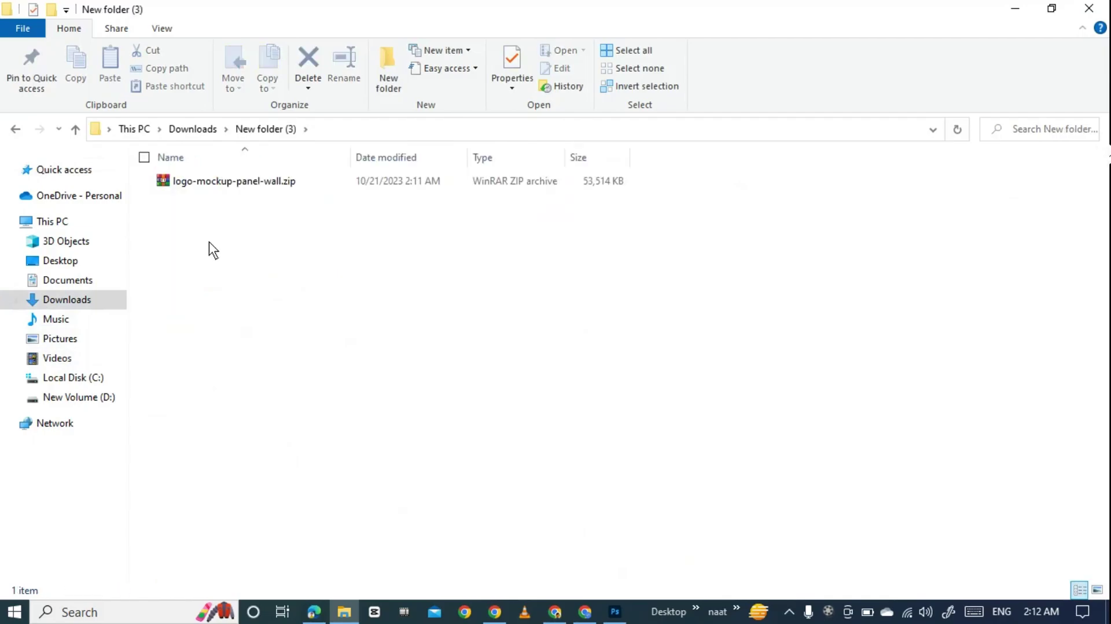
right_click(225, 184)
click(271, 268)
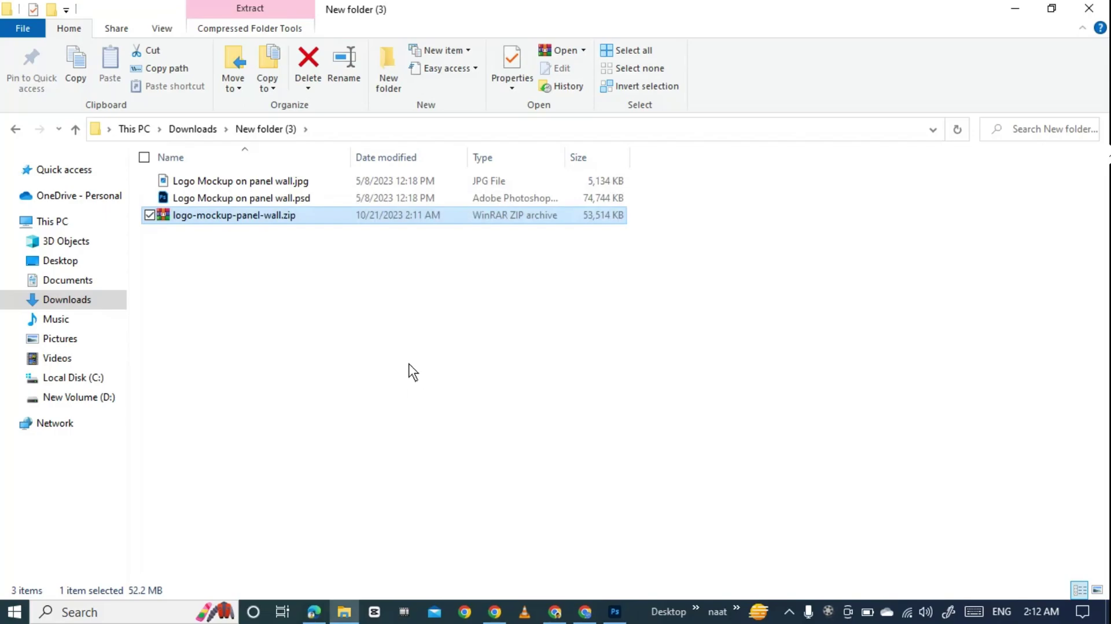
click(1097, 589)
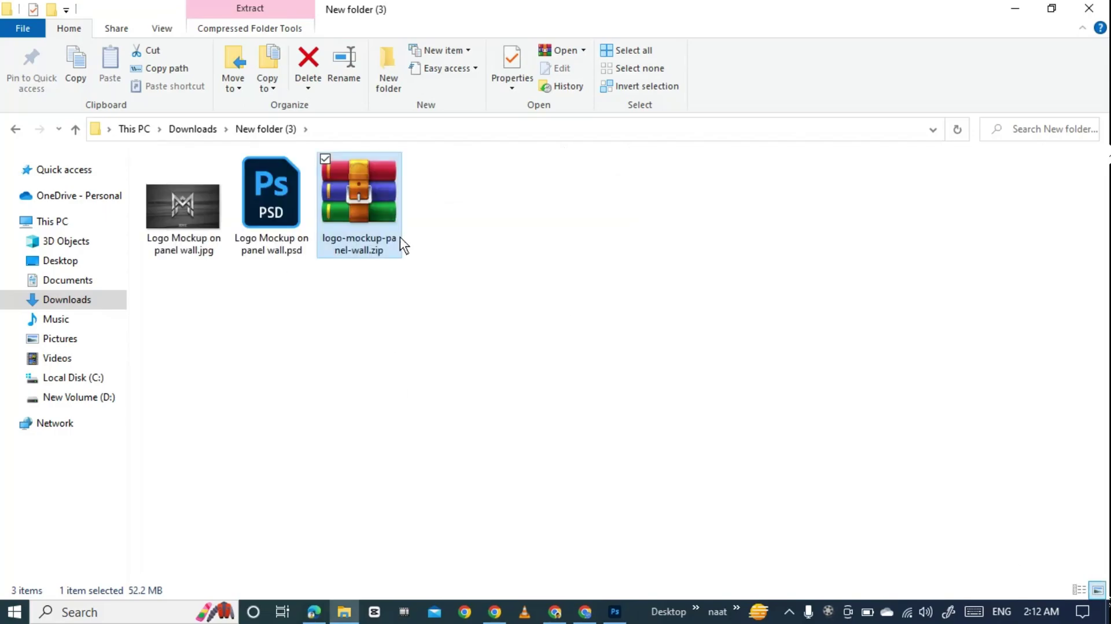
- Preview the Logo Mockup on panel wall image, then bring that PSD mockup up in Photoshop
double_click(188, 227)
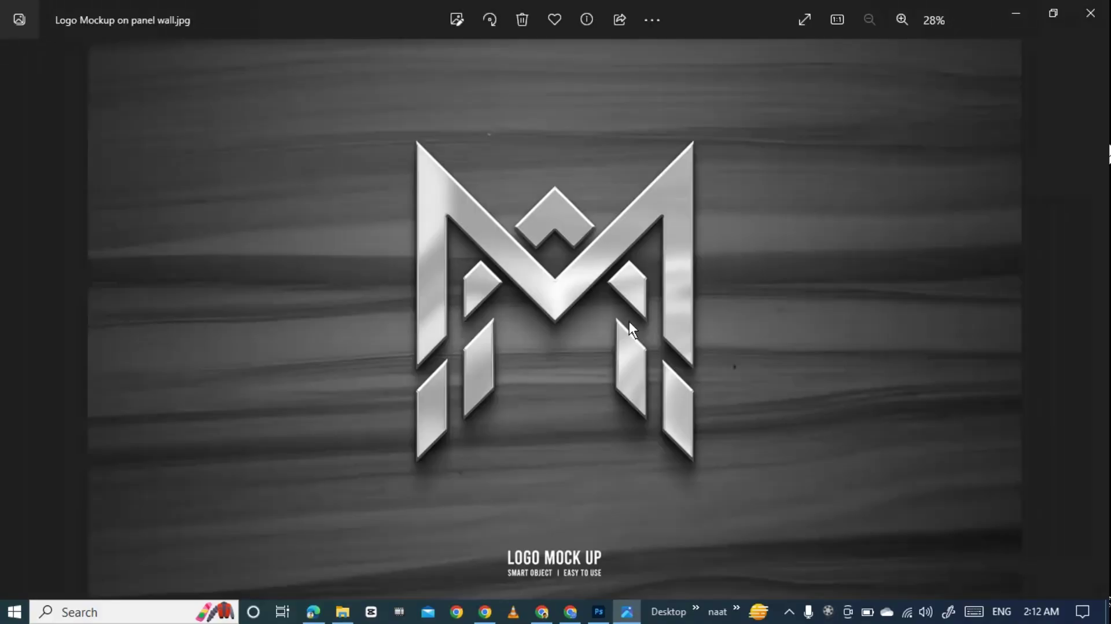
click(1090, 13)
click(259, 205)
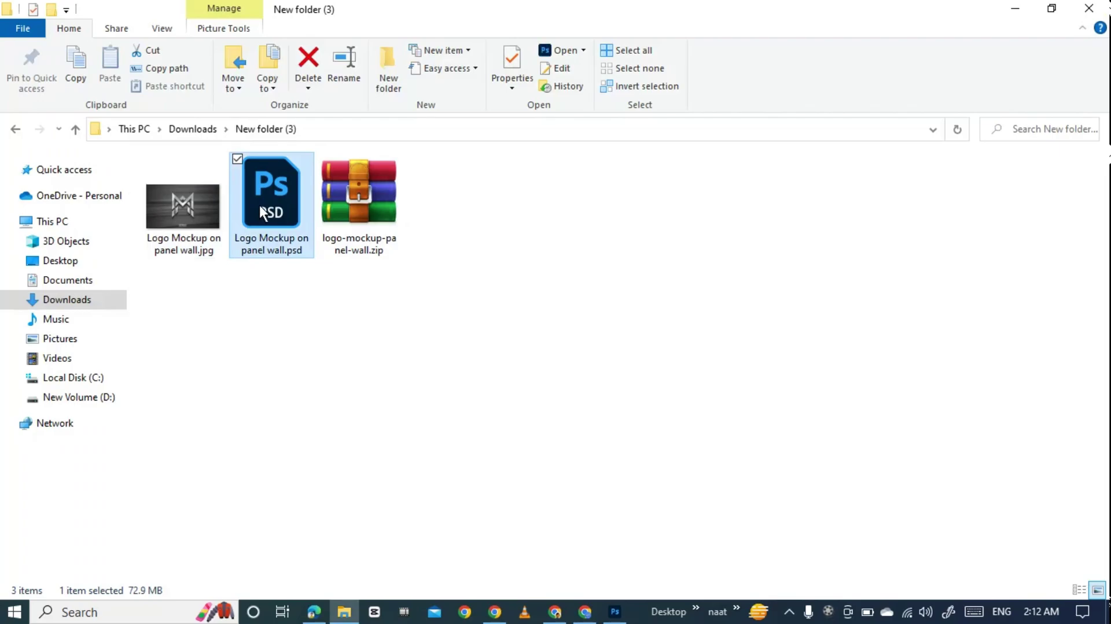
mouse_move(615, 612)
click(607, 617)
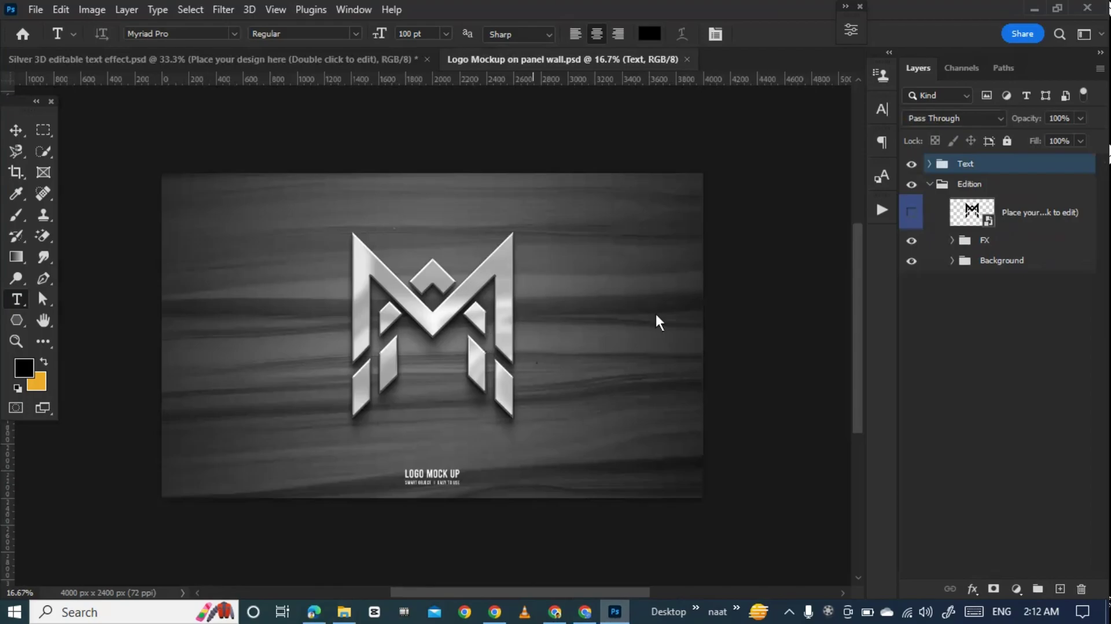
- Open the logo smart object's contents and try adding text, discarding both attempts
double_click(972, 212)
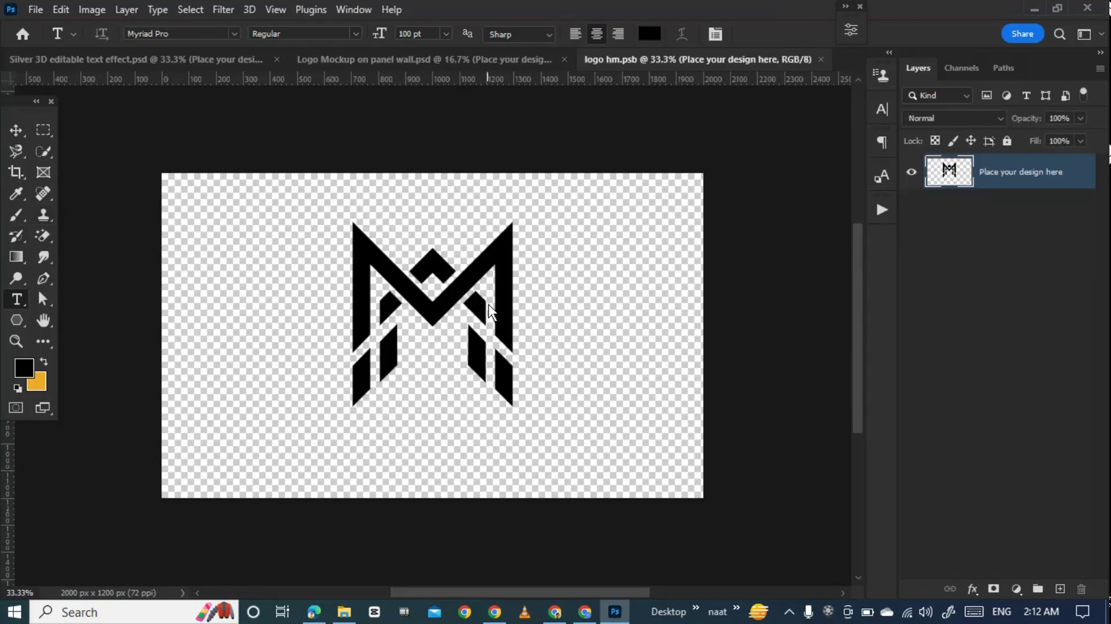
click(502, 314)
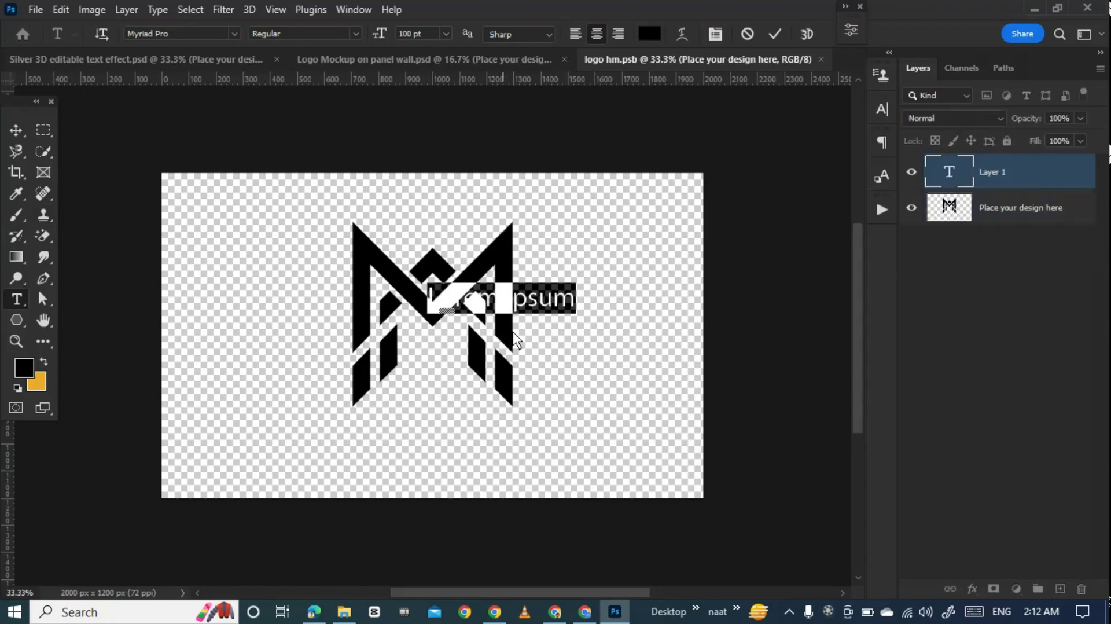
click(746, 37)
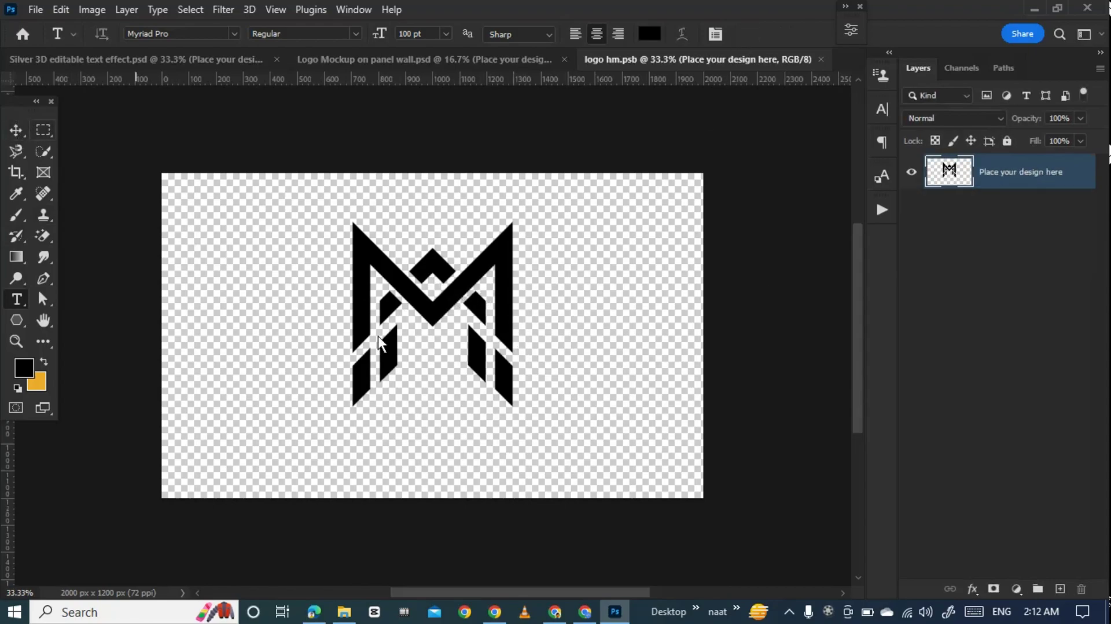
drag(513, 314, 368, 336)
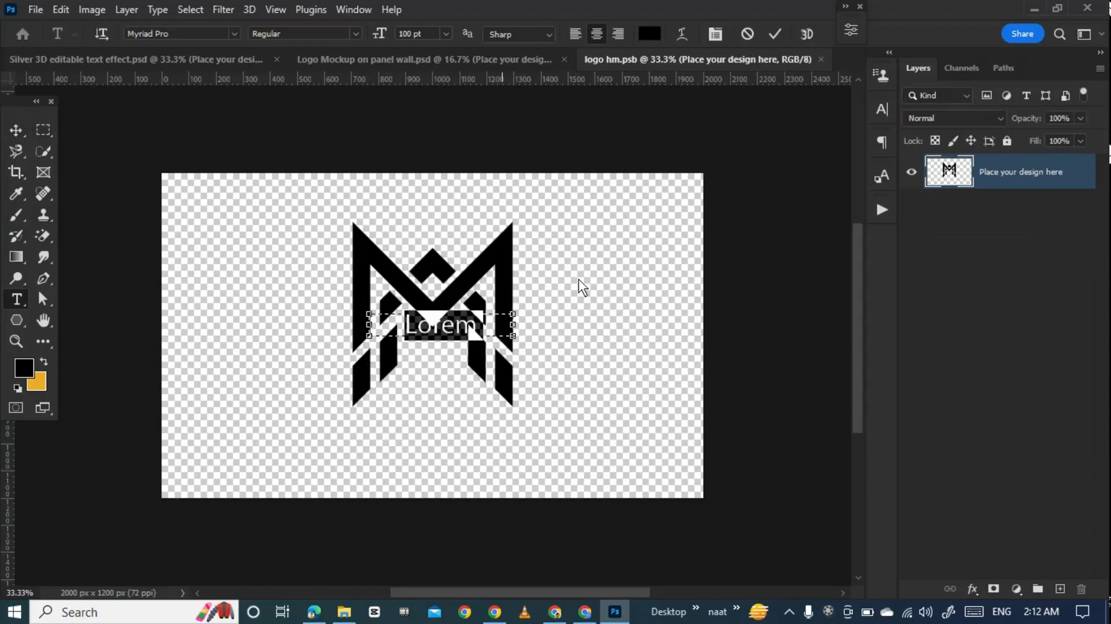
click(747, 34)
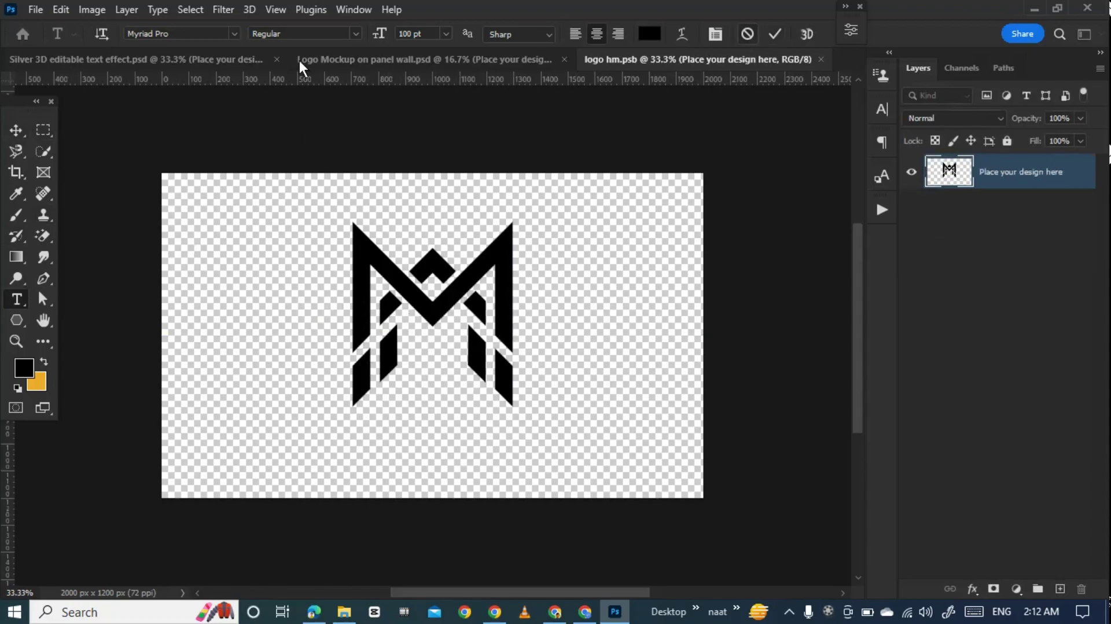
- Back in the Logo Mockup tab, nudge the wall background and put it back
click(383, 60)
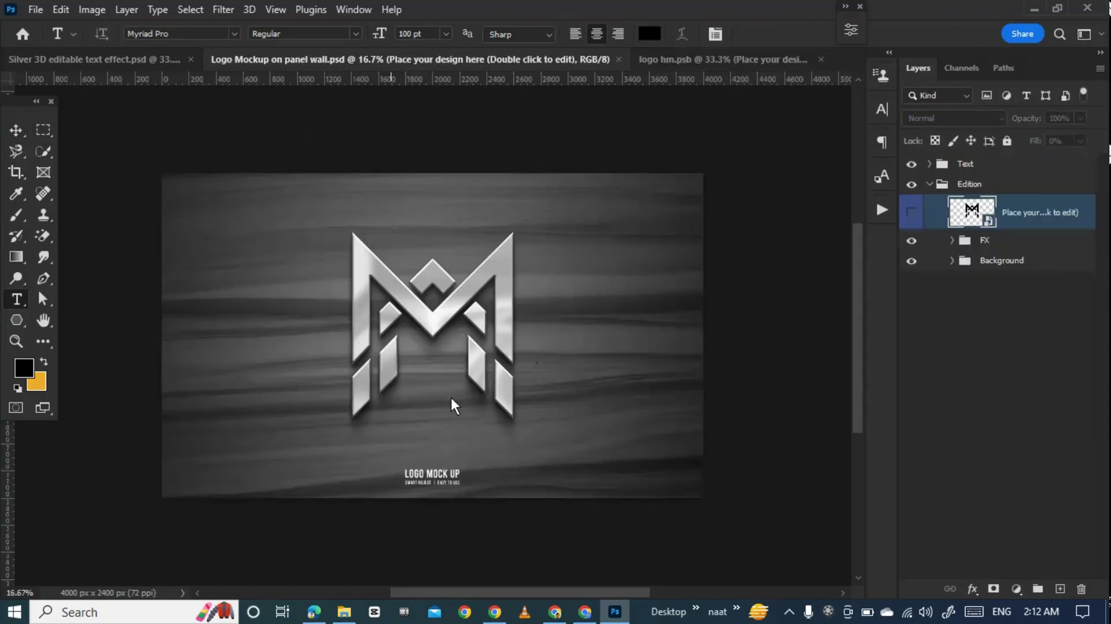
click(17, 152)
click(16, 130)
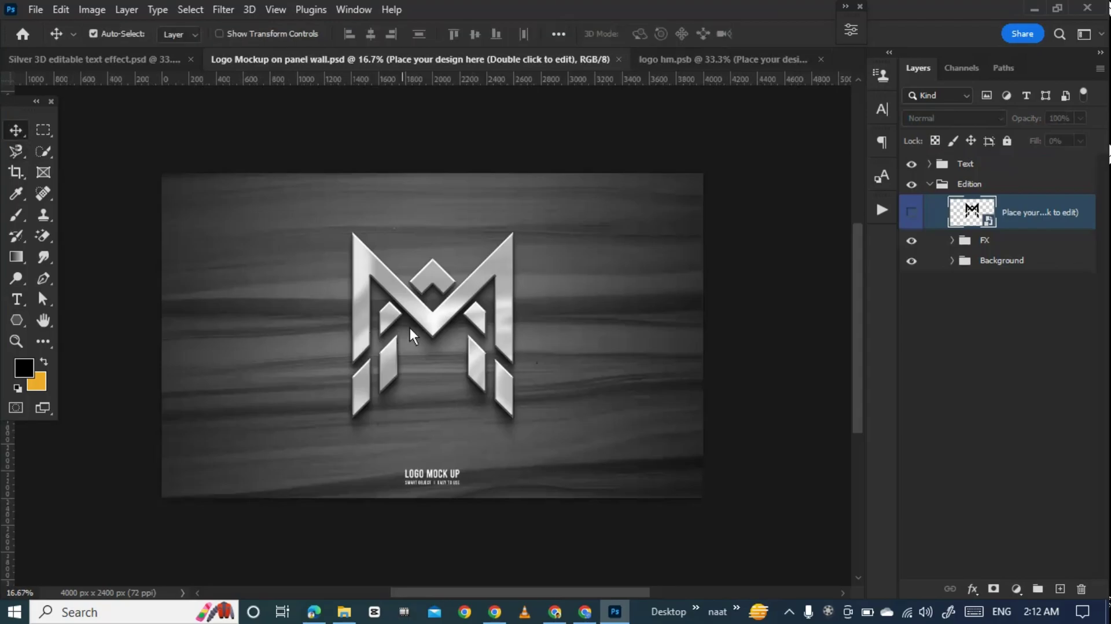
drag(410, 331, 409, 331)
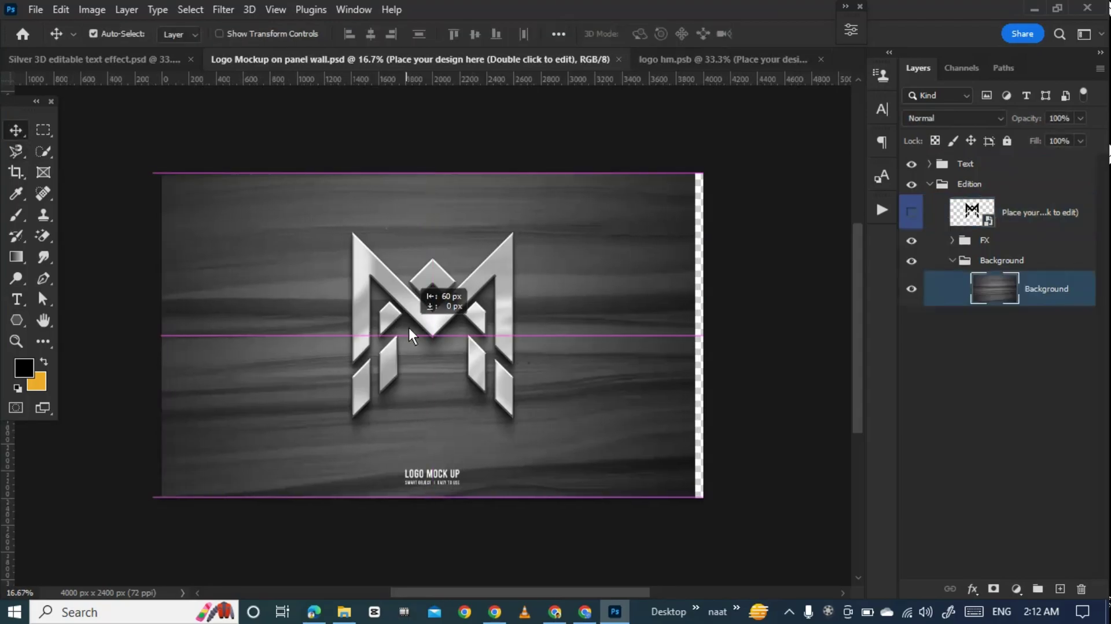
drag(410, 334, 416, 334)
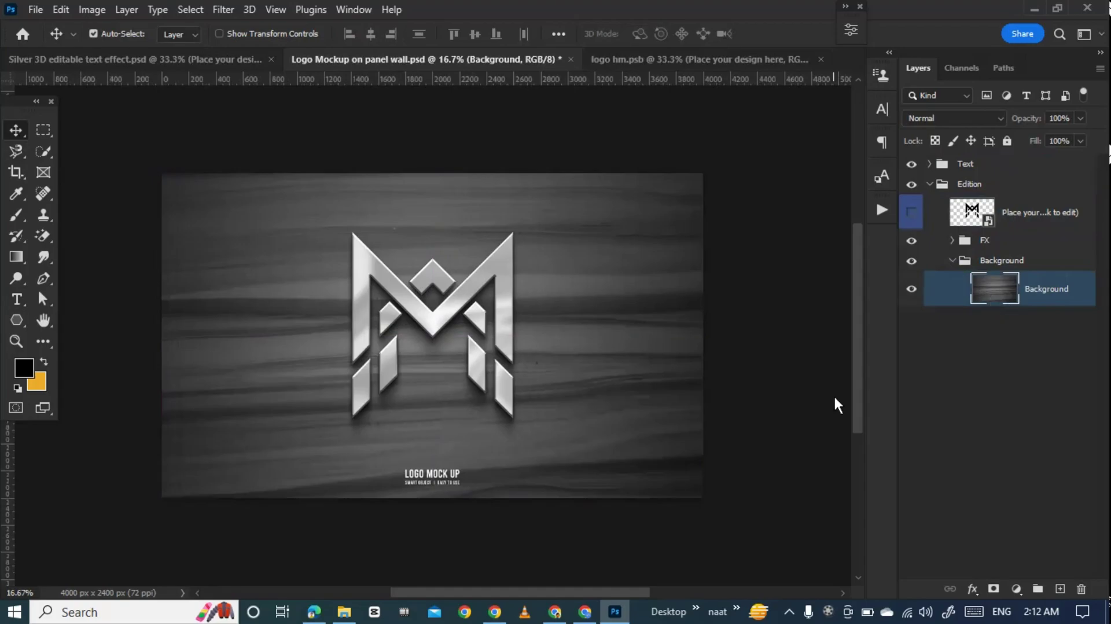
- Toggle the four Surface layers off and on, then collapse the groups to Text and Edition
click(953, 261)
click(952, 241)
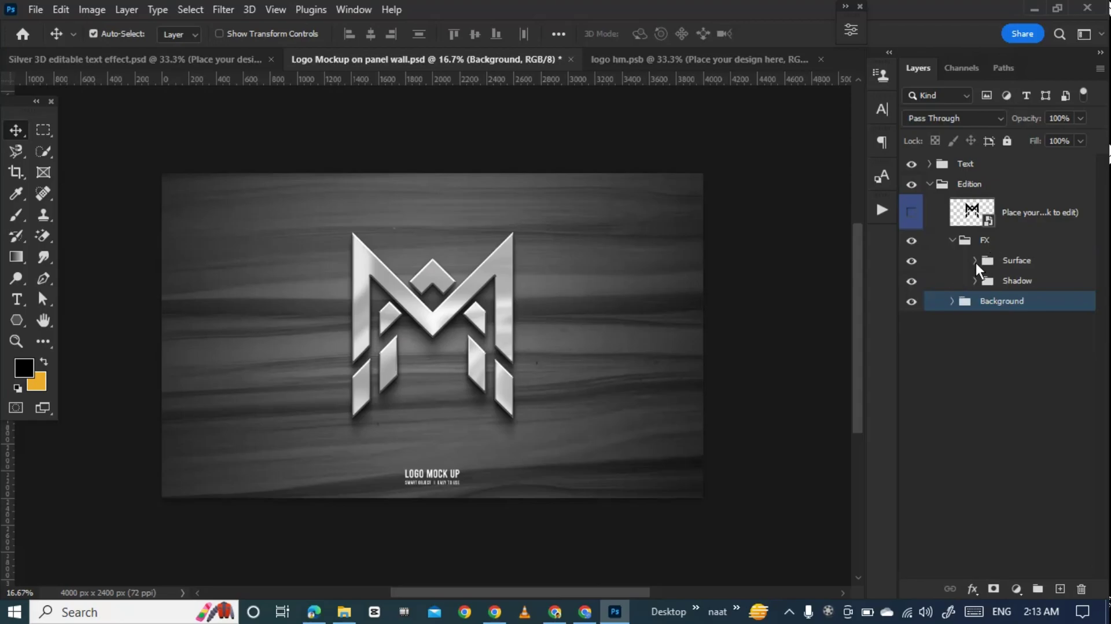
click(975, 261)
drag(911, 290, 911, 394)
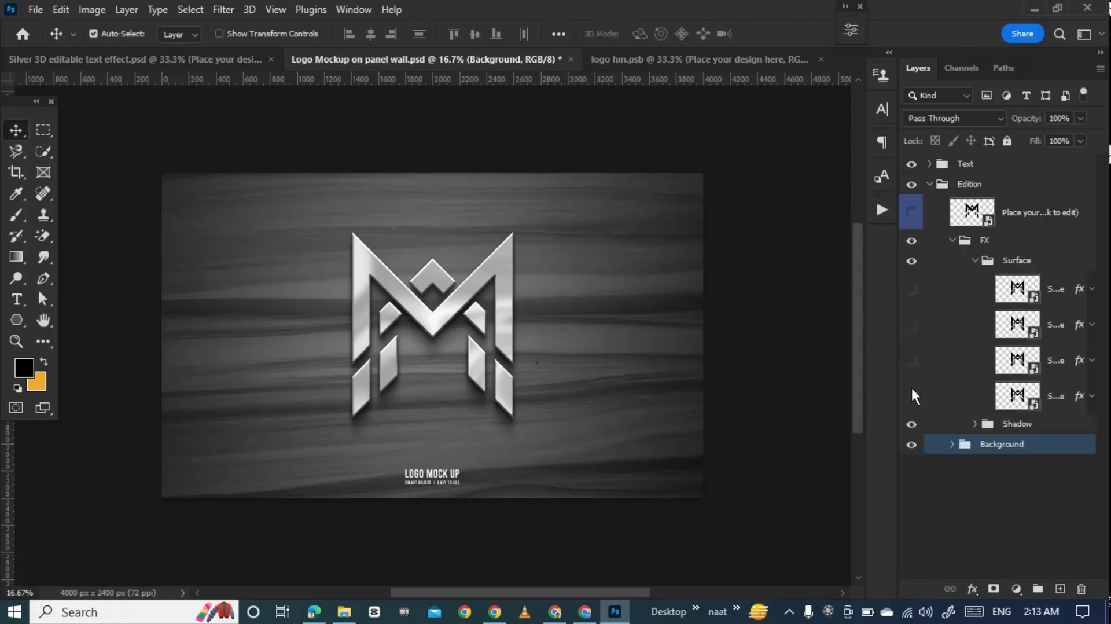
drag(912, 290, 911, 396)
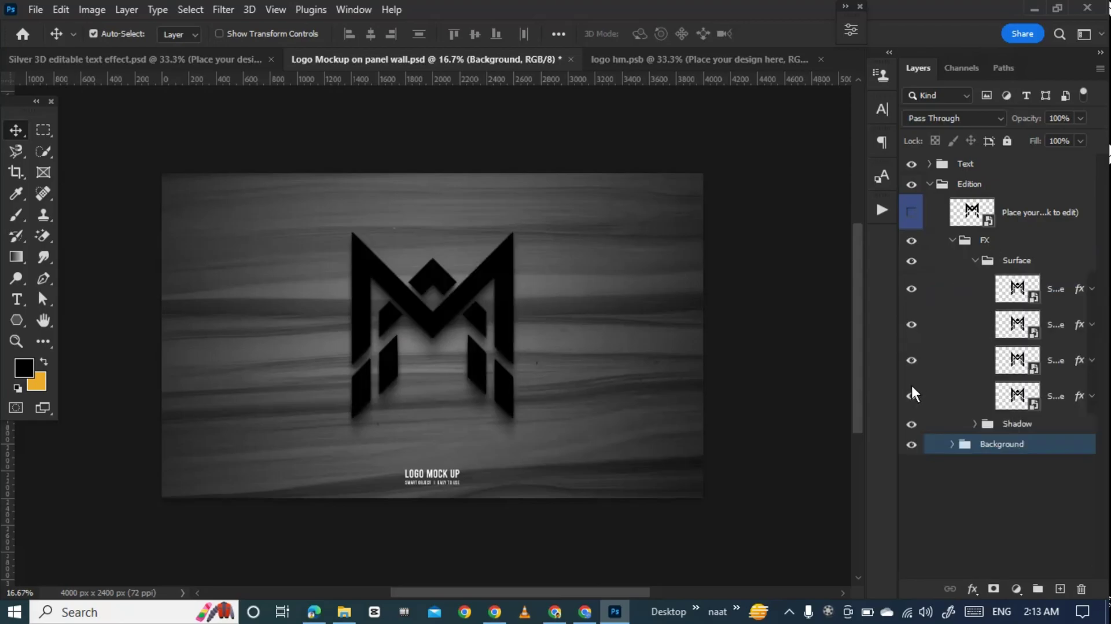
click(974, 261)
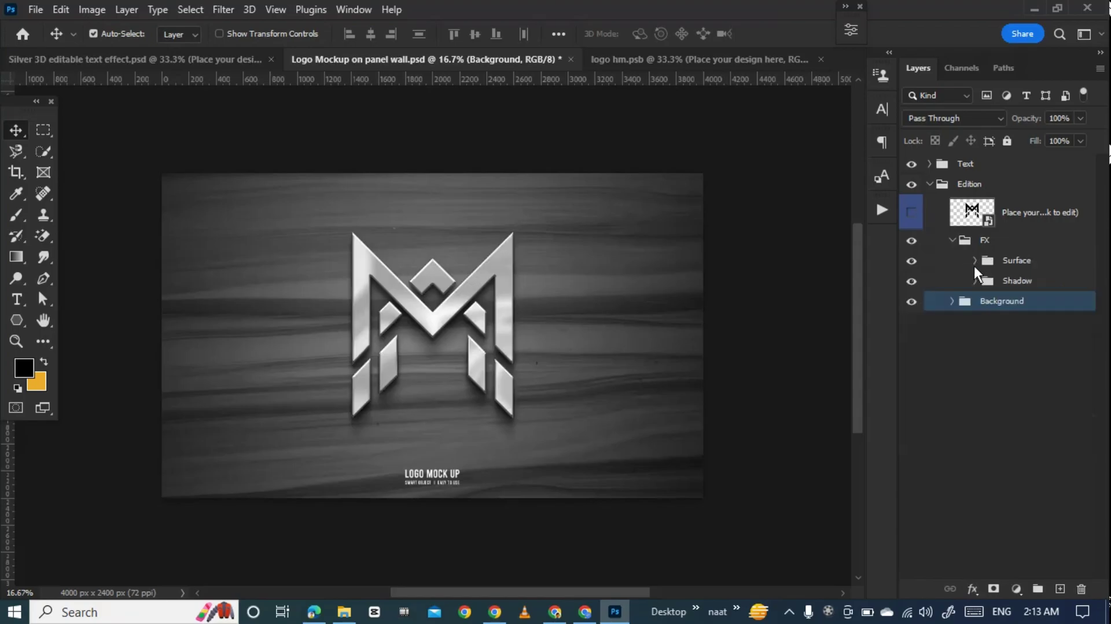
click(929, 185)
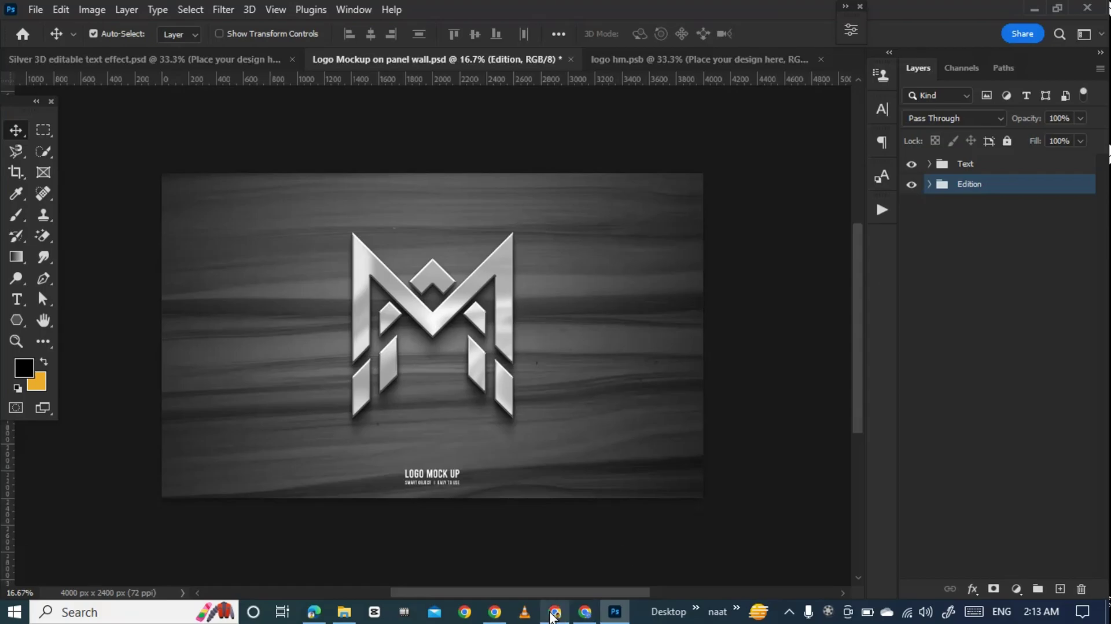
- Switch to Freepik in Chrome and dismiss the Google sign-in prompt
click(495, 612)
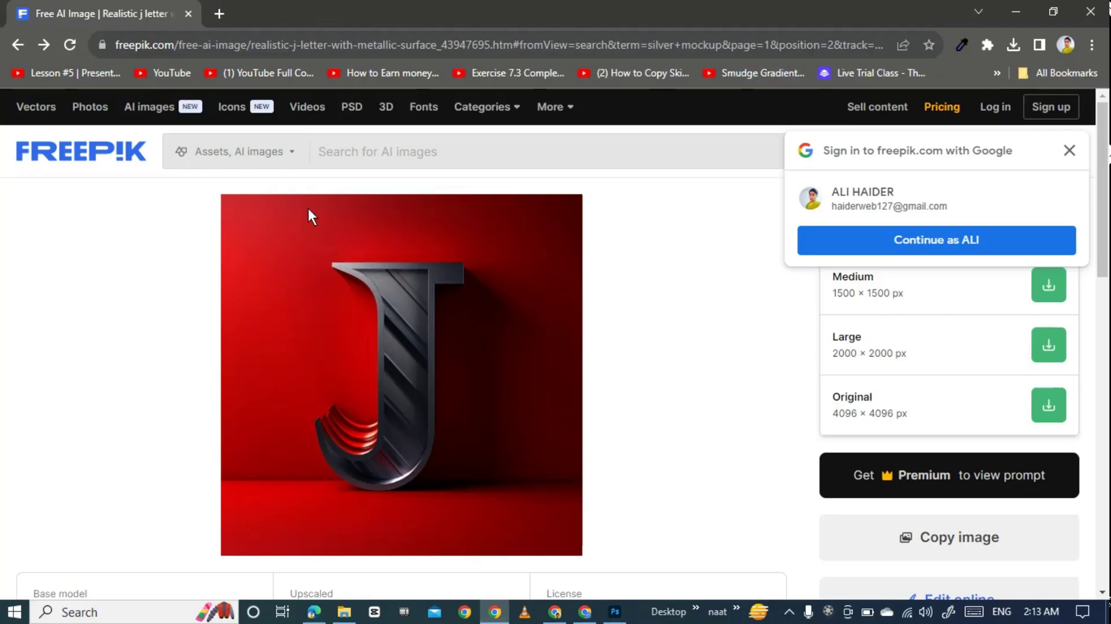
click(21, 43)
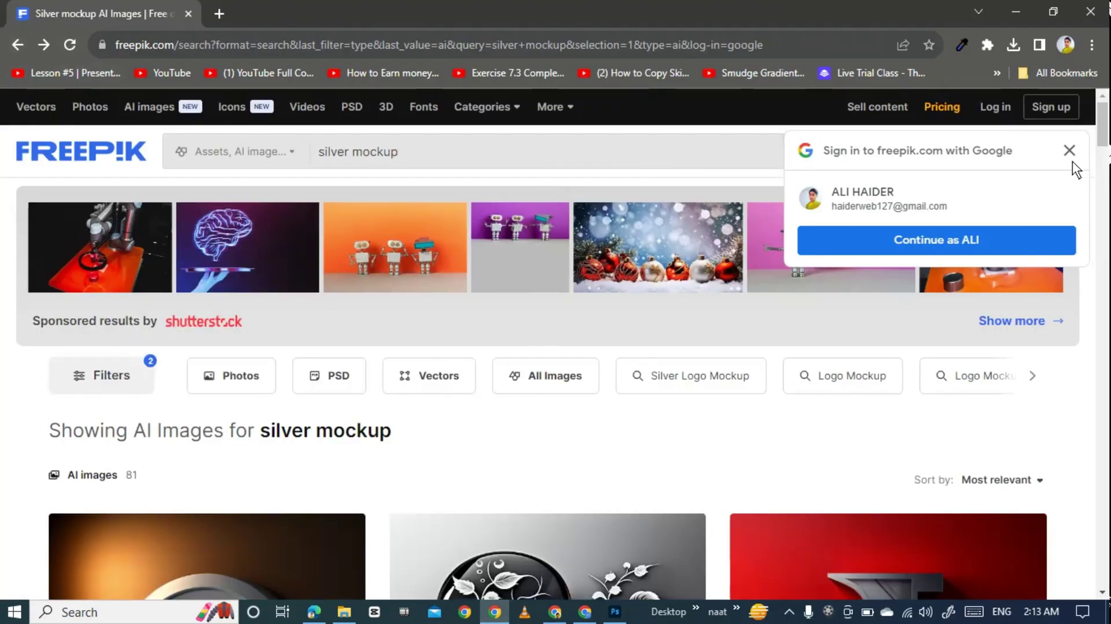
click(1069, 152)
scroll(539, 203, down, 5)
scroll(457, 281, up, 3)
scroll(434, 307, up, 1)
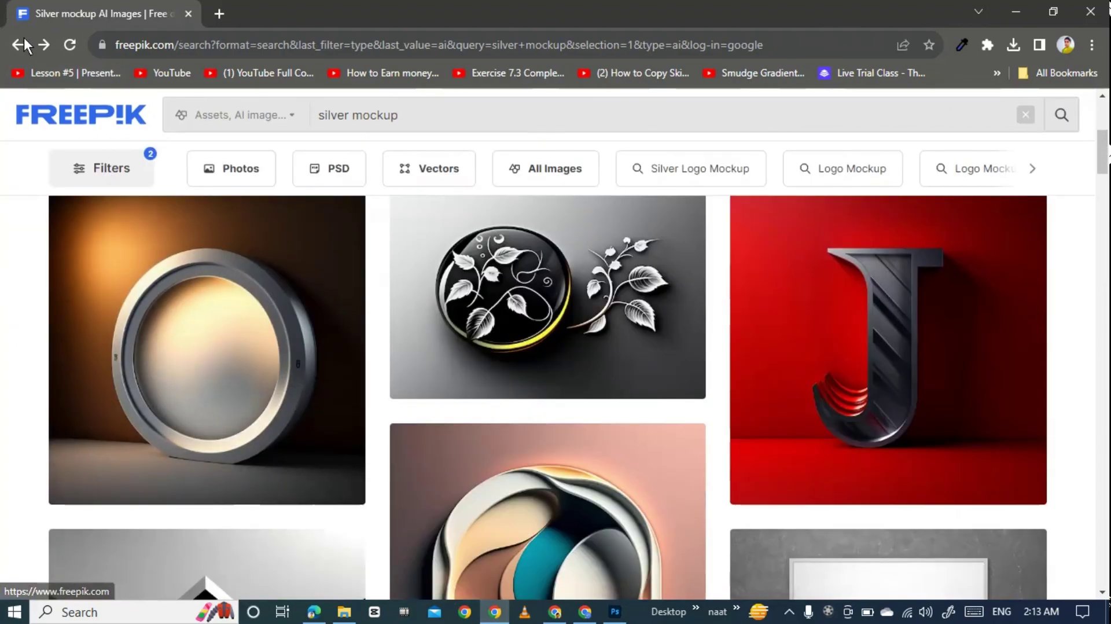
- Navigate back to the Free PSD results for 'silver mockup' and select the search text
click(19, 47)
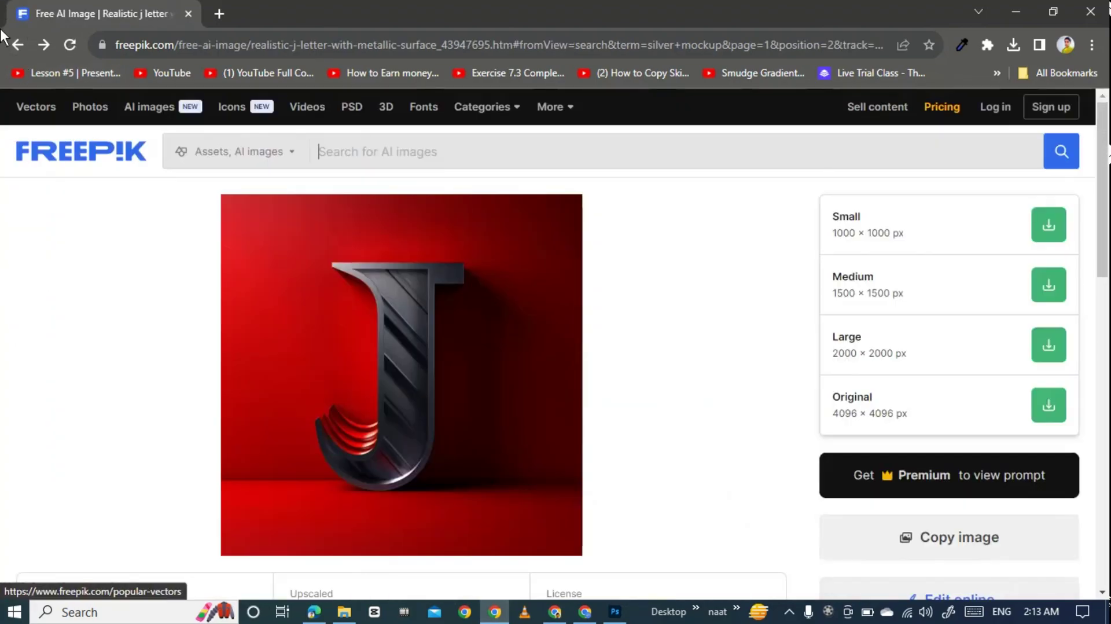
click(20, 51)
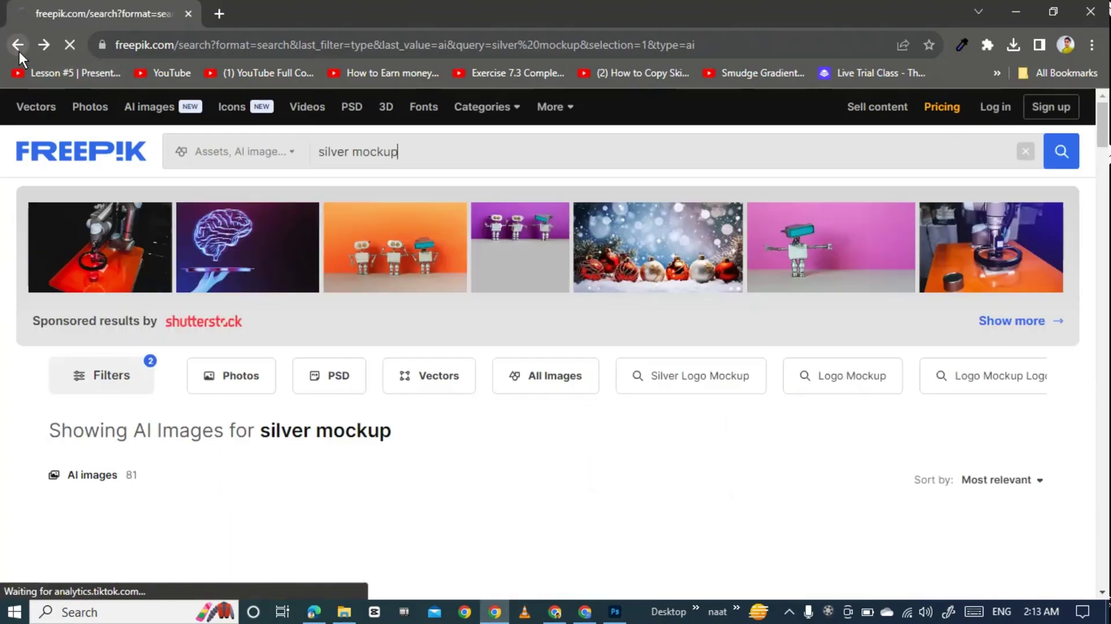
click(19, 51)
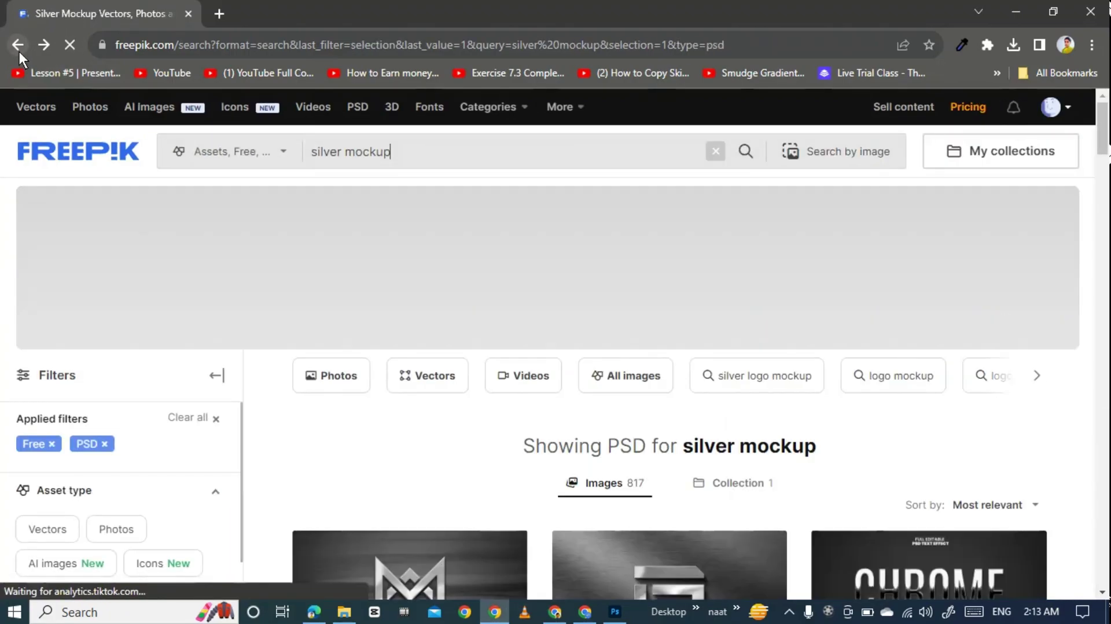
scroll(154, 399, down, 1)
scroll(152, 420, down, 3)
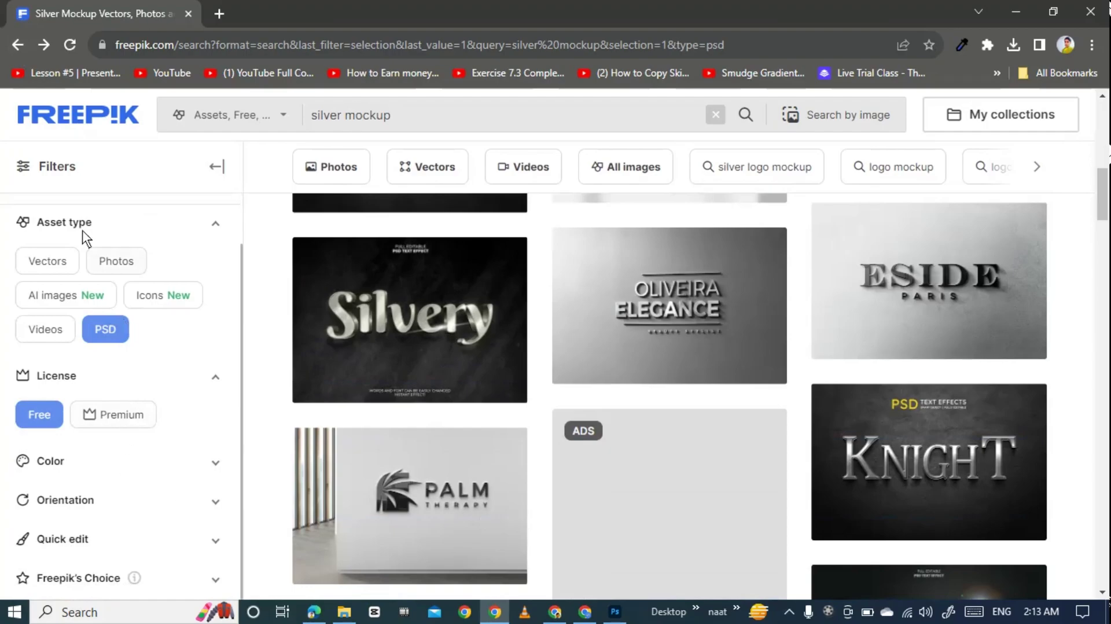
click(19, 45)
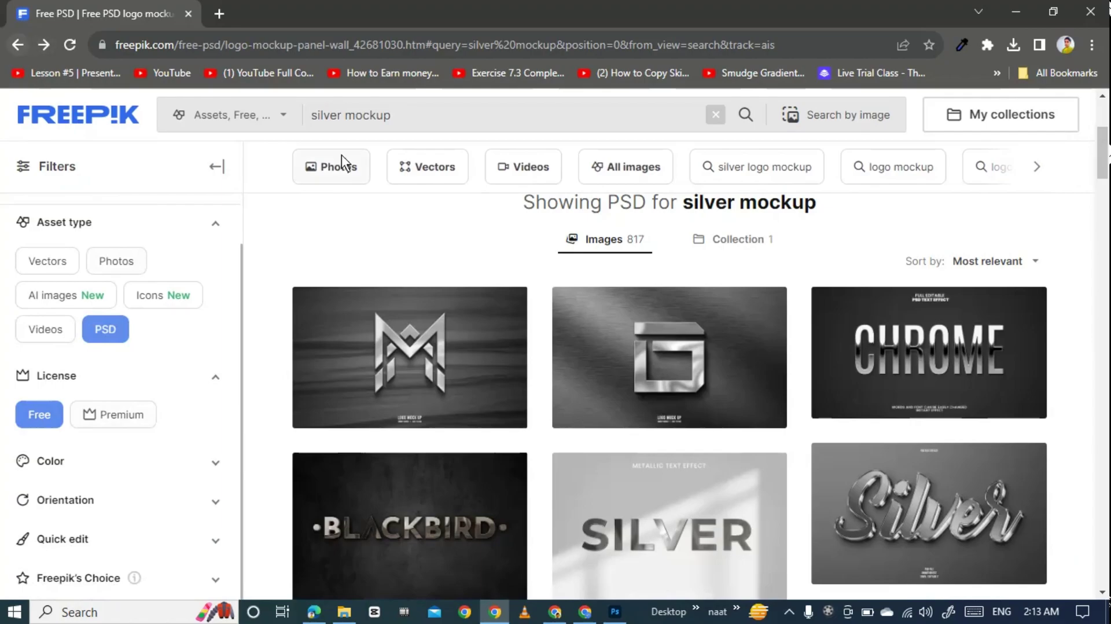
click(420, 113)
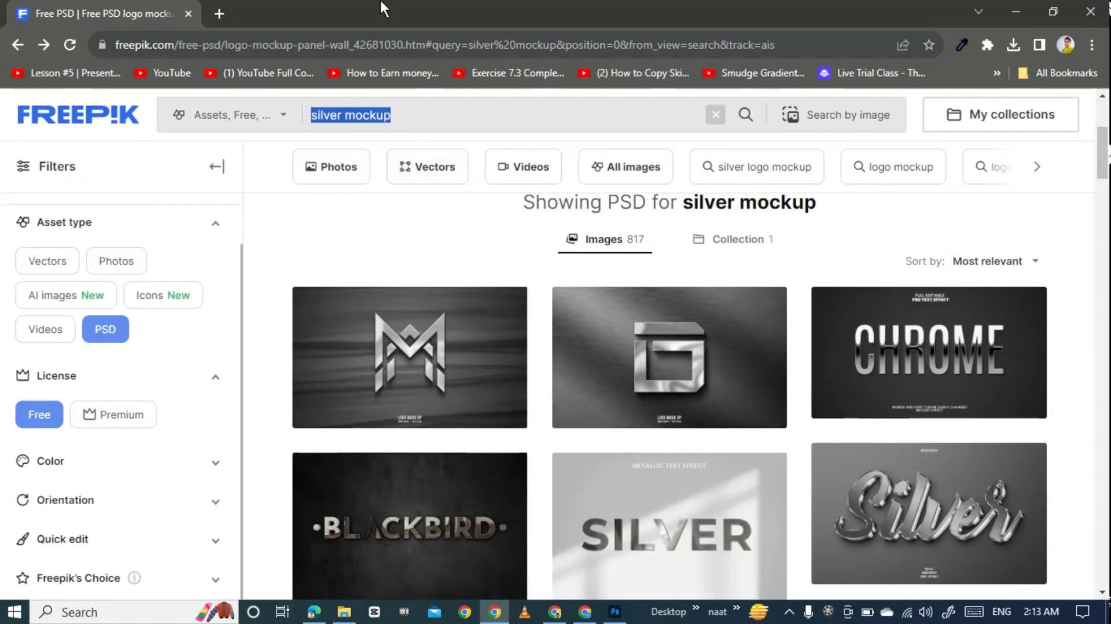
- Replace the search with 'templates' and run it
key(BackSpace)
text(templ)
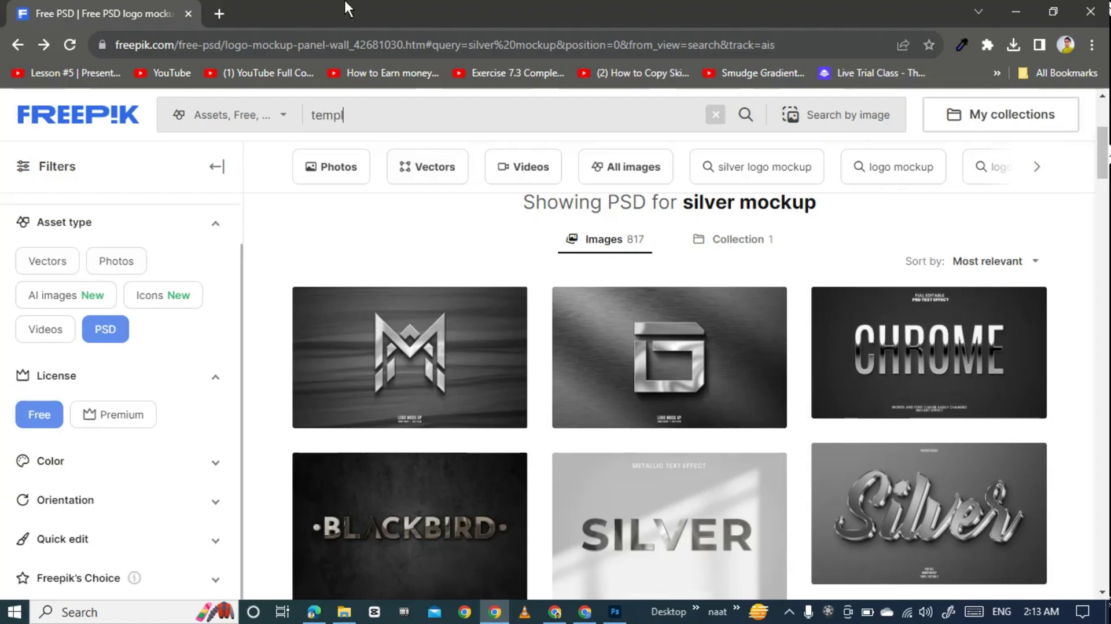
text(ates)
key(Return)
- Scroll through the free PSD template results to the Find Your Style and Business post designs
scroll(516, 271, down, 3)
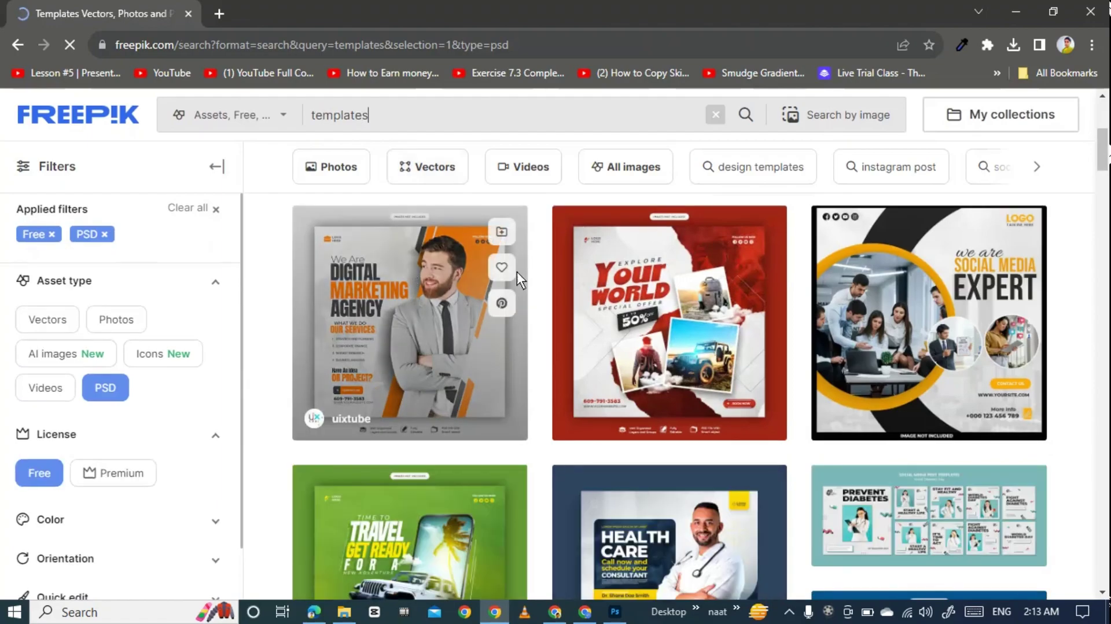
scroll(516, 272, down, 2)
scroll(542, 314, down, 5)
scroll(543, 314, down, 2)
scroll(543, 314, down, 4)
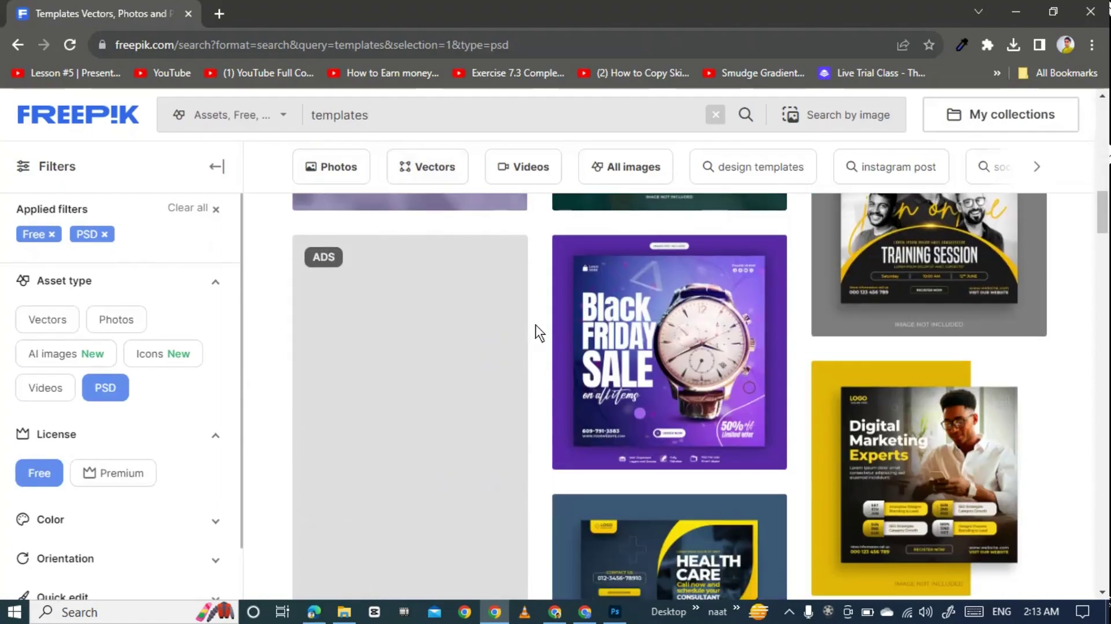
scroll(535, 324, down, 1)
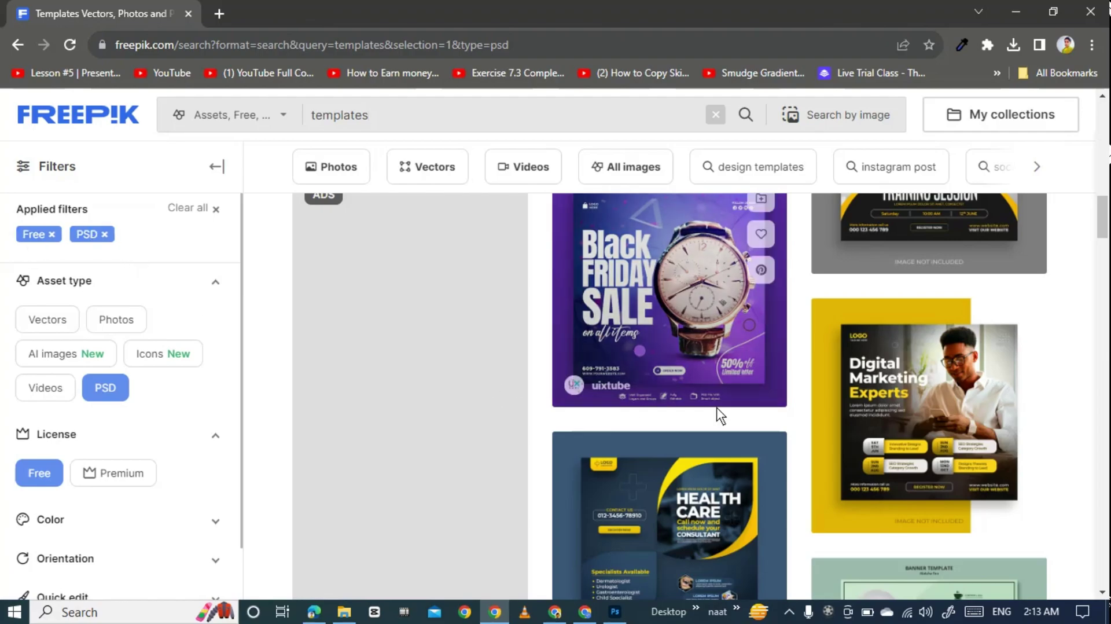
scroll(746, 420, down, 1)
scroll(779, 423, down, 6)
scroll(799, 448, down, 4)
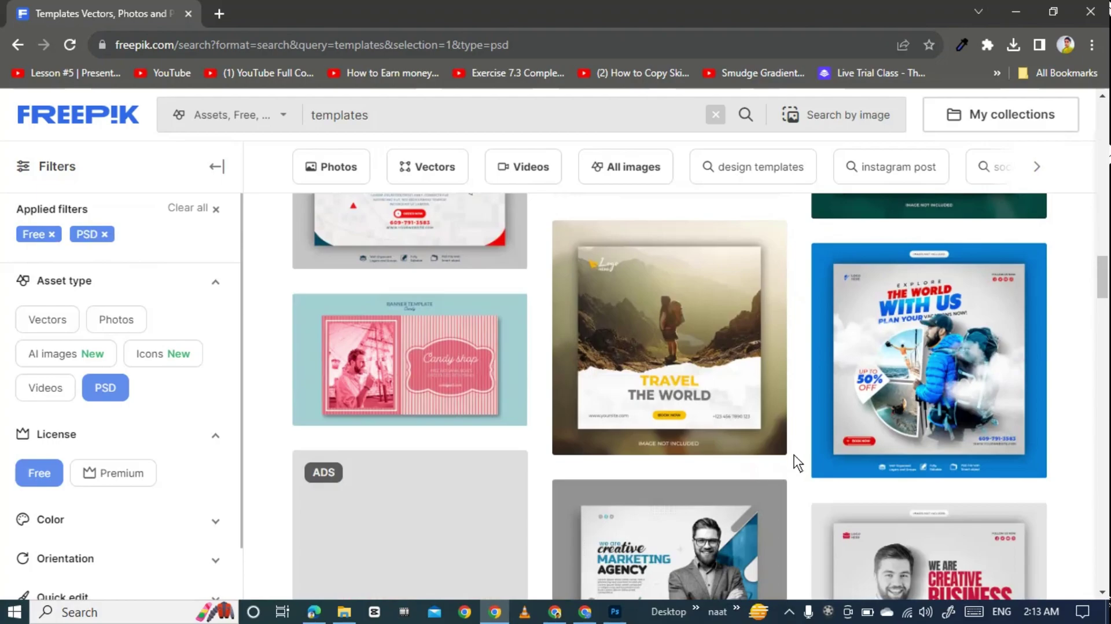
scroll(796, 452, down, 3)
scroll(793, 454, down, 4)
scroll(790, 455, down, 3)
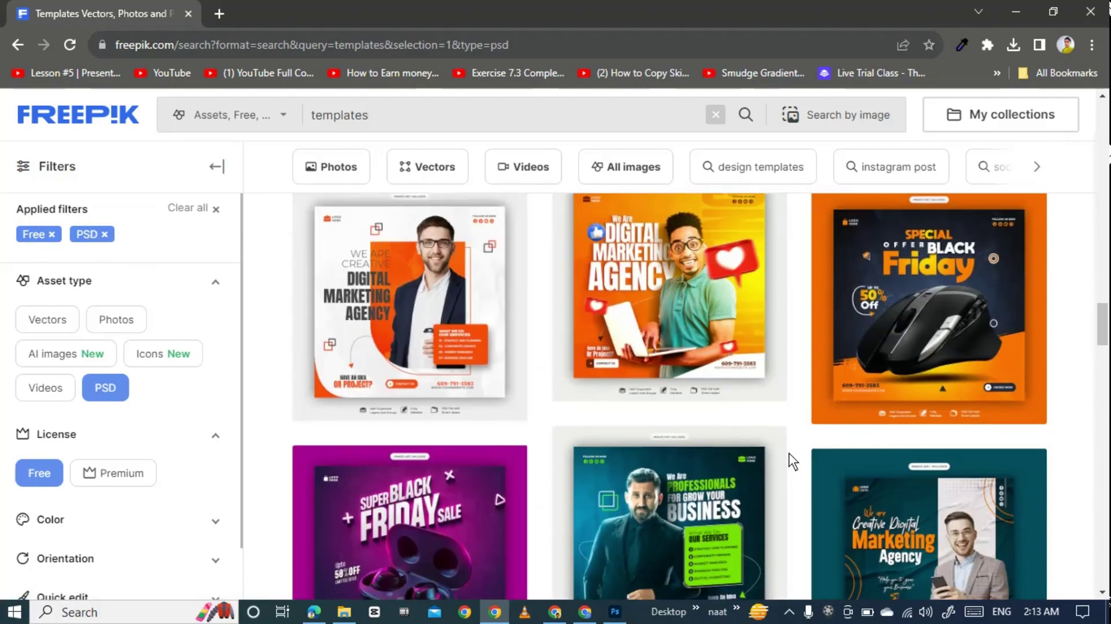
scroll(789, 454, down, 4)
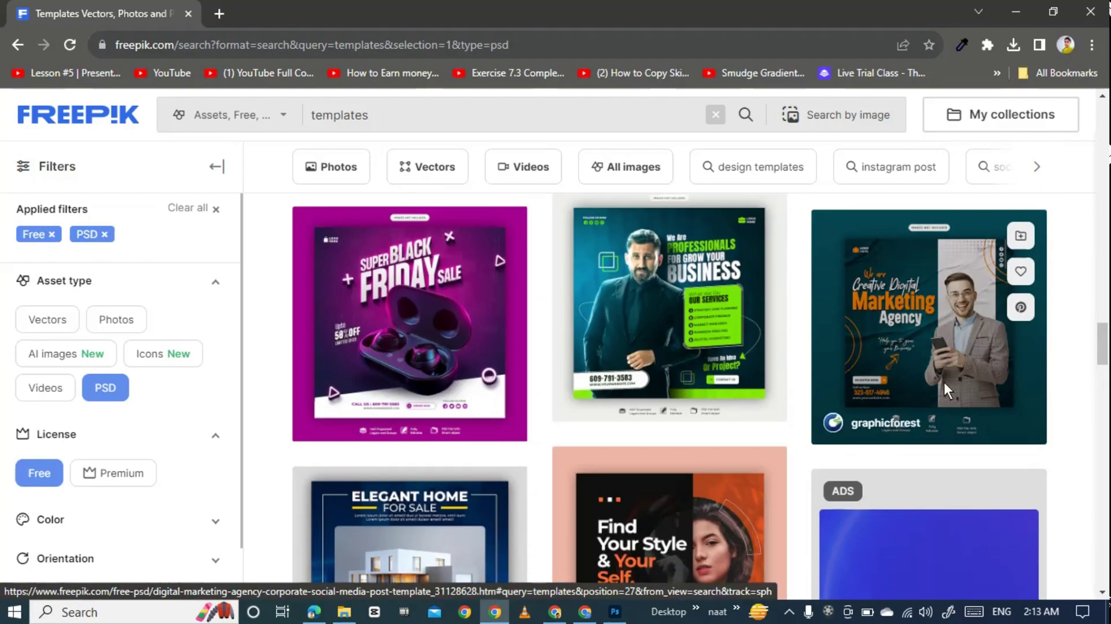
scroll(791, 450, down, 5)
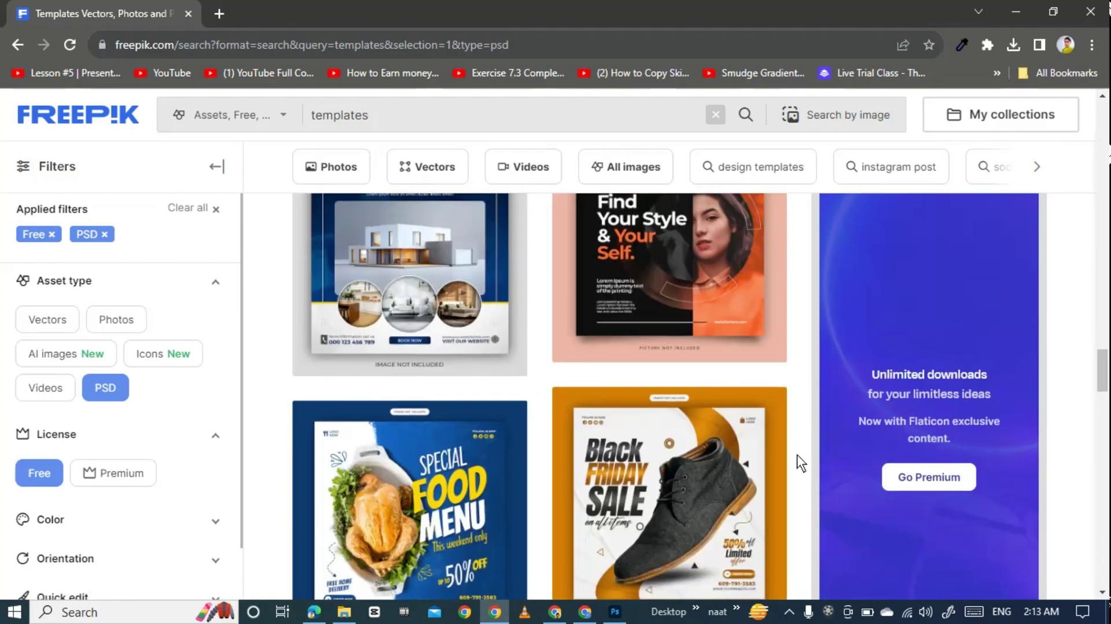
scroll(799, 453, down, 4)
scroll(800, 451, down, 2)
scroll(801, 451, down, 2)
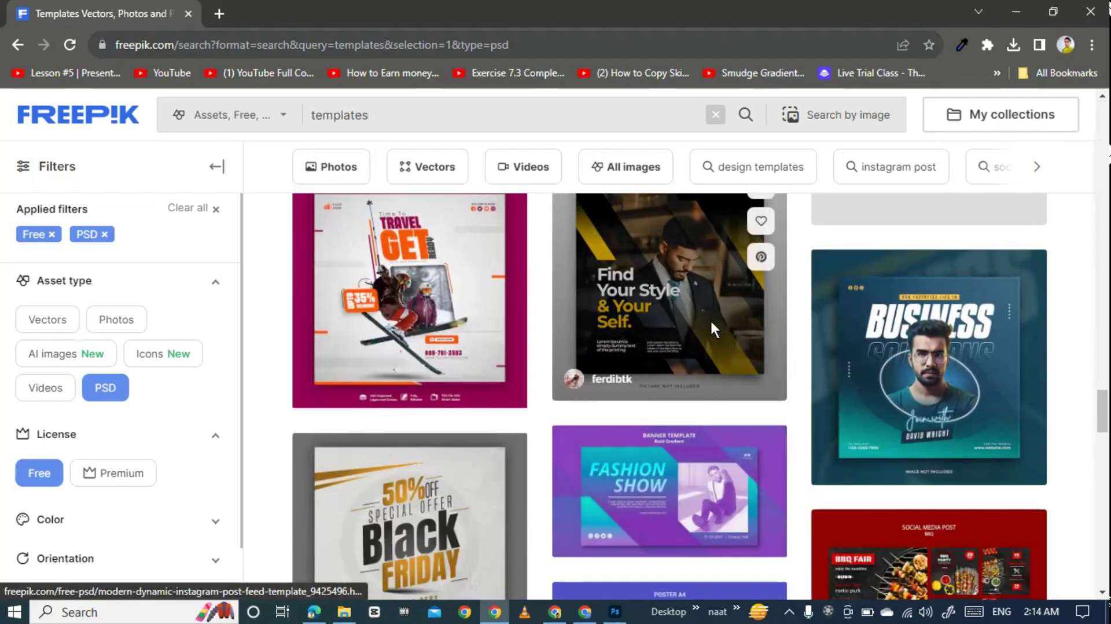
- Download the Find Your Style Instagram post template as a PSD and close its details
click(710, 321)
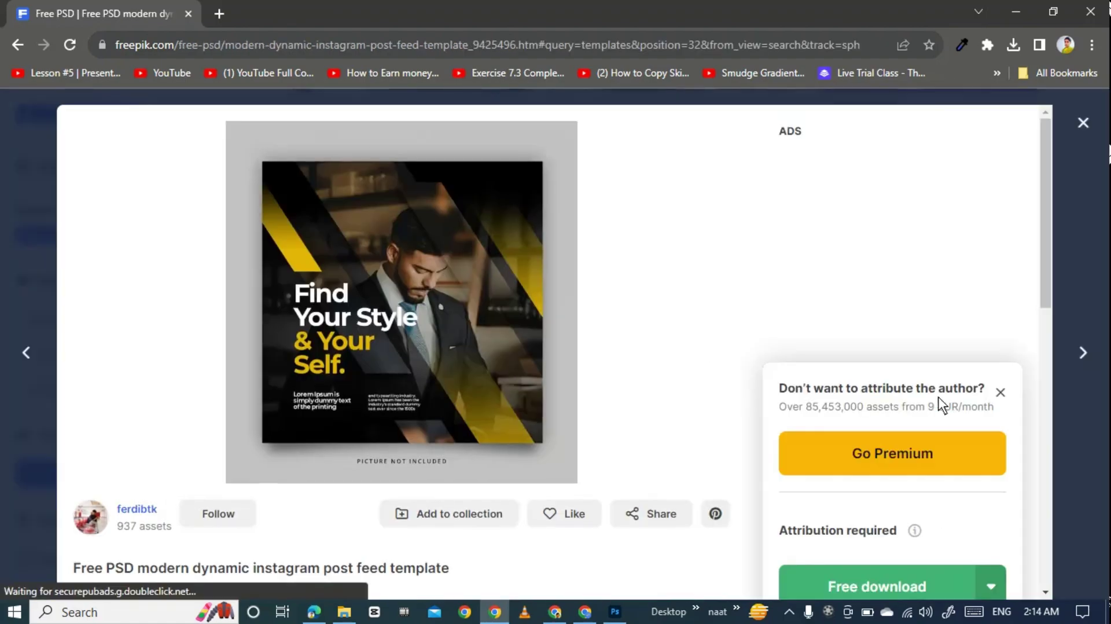
scroll(932, 440, down, 3)
scroll(924, 476, down, 2)
click(991, 262)
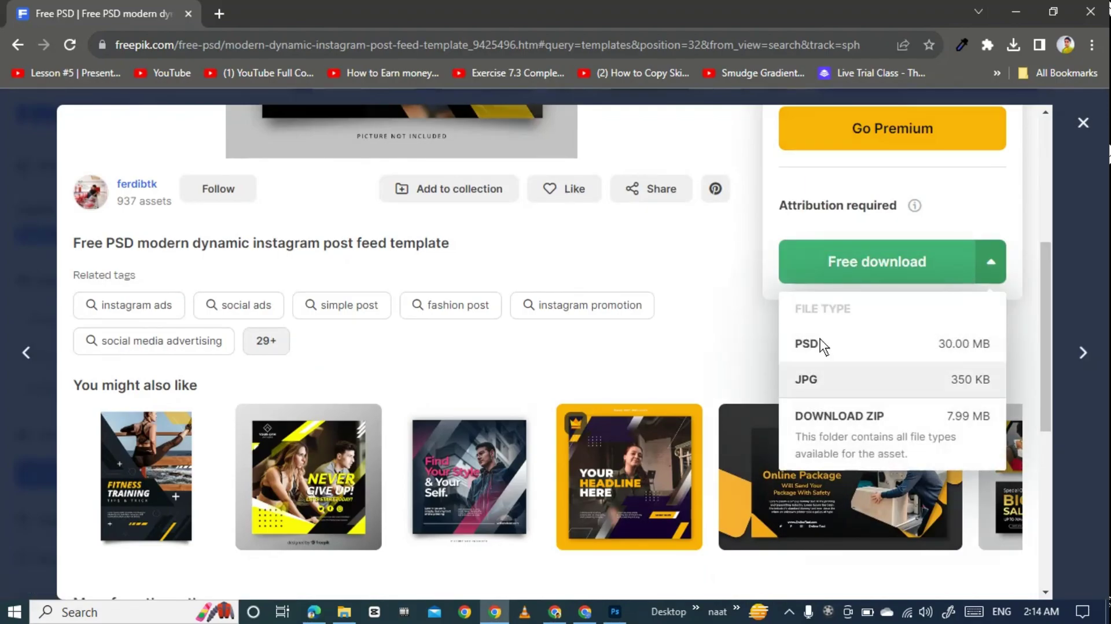
click(874, 352)
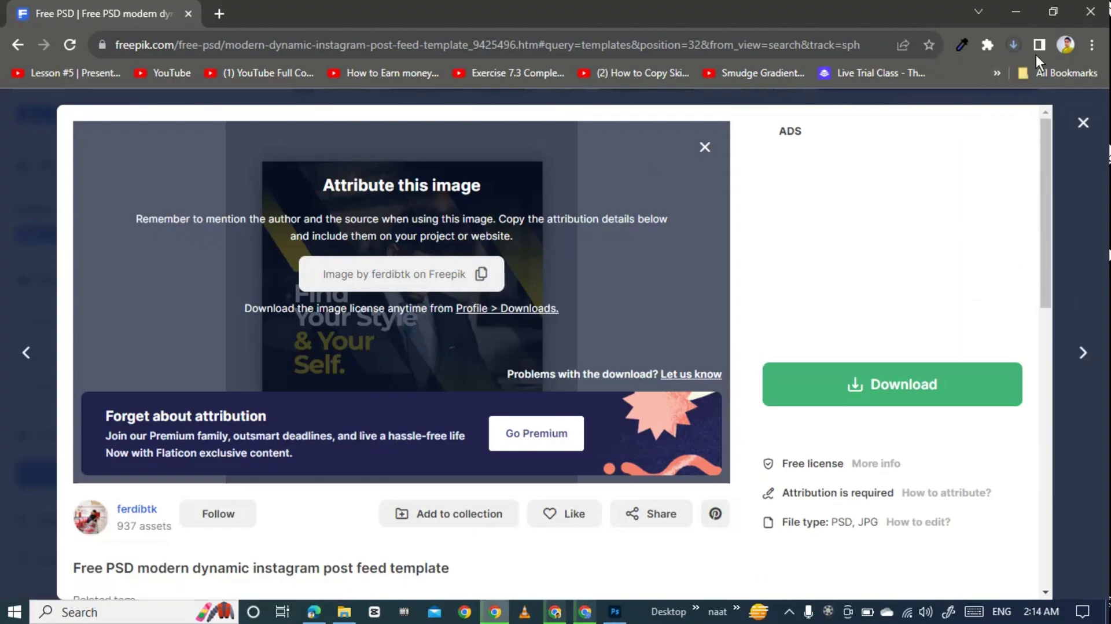
key(Escape)
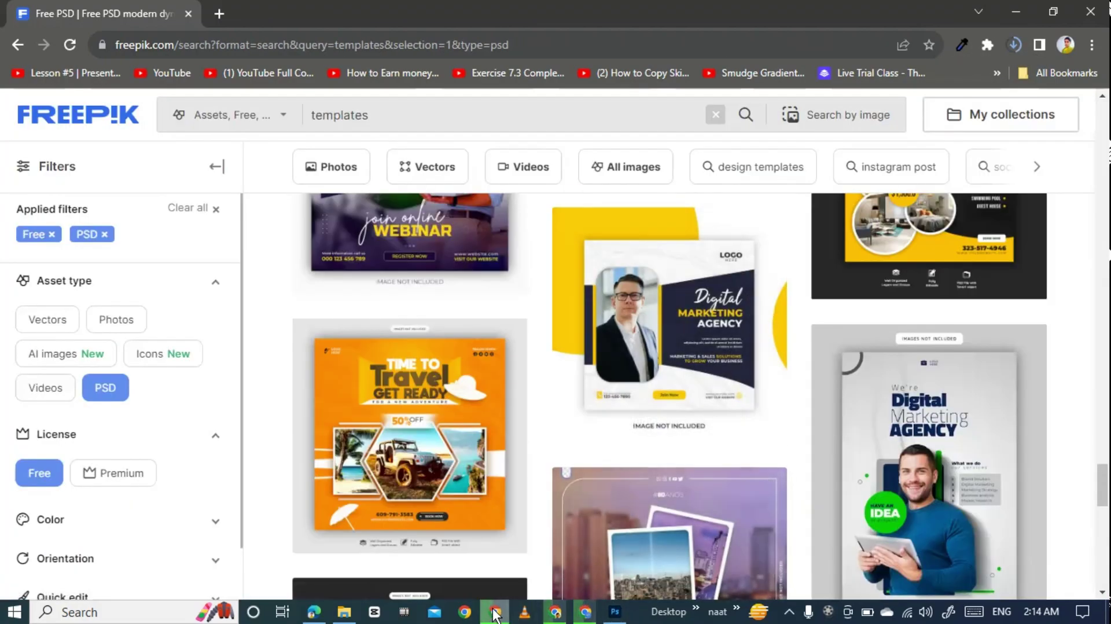
- Close the logo hm.psb document, leaving the Silver 3D text effect document in front
click(614, 611)
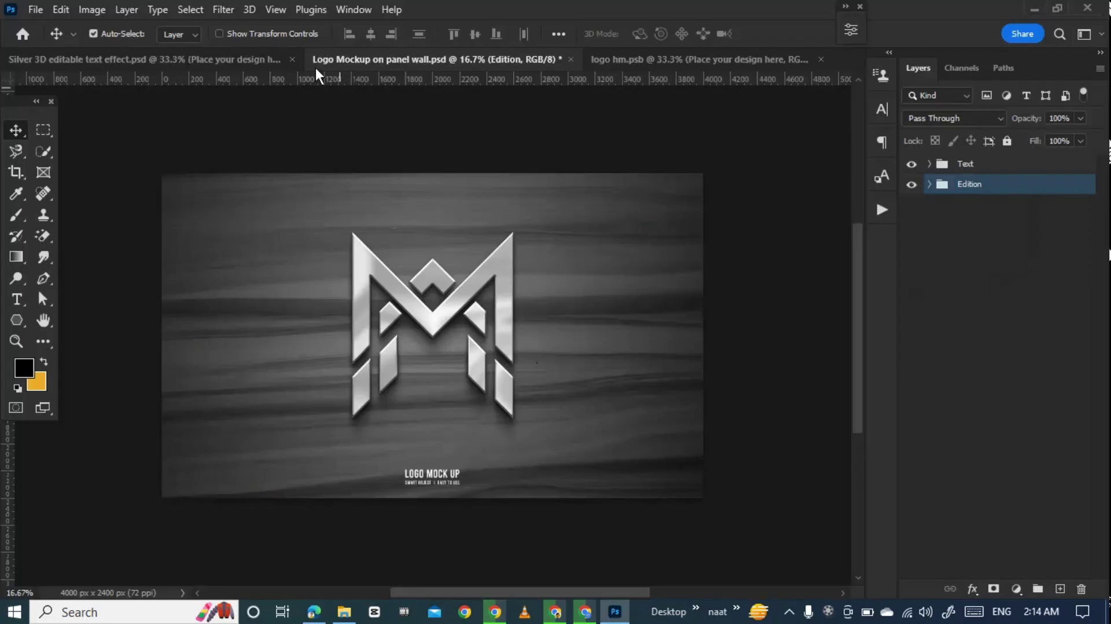
click(230, 62)
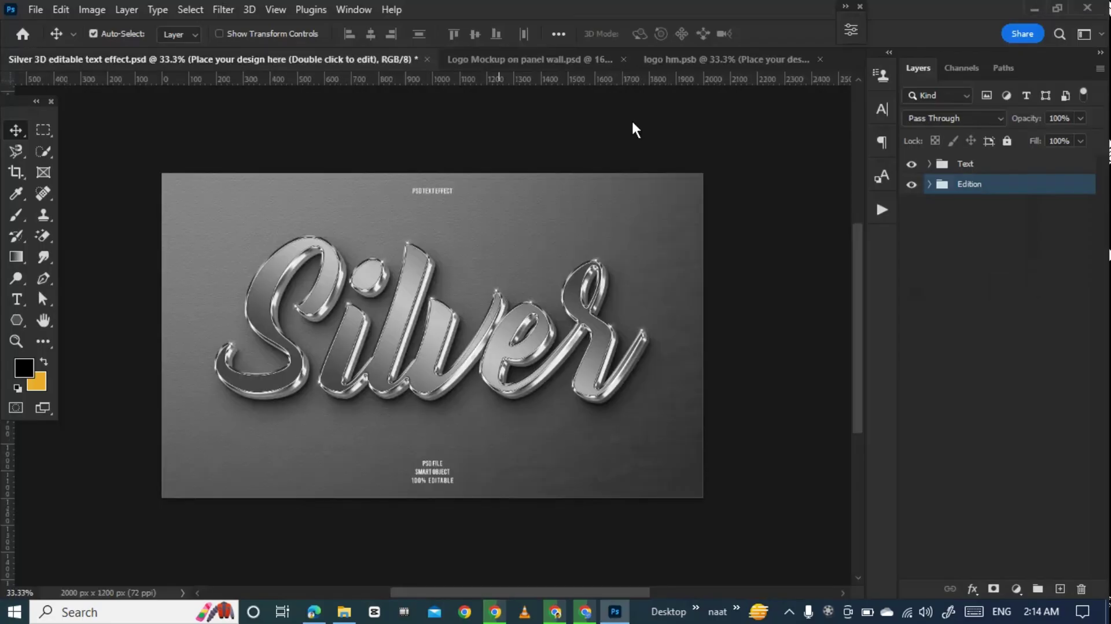
click(820, 60)
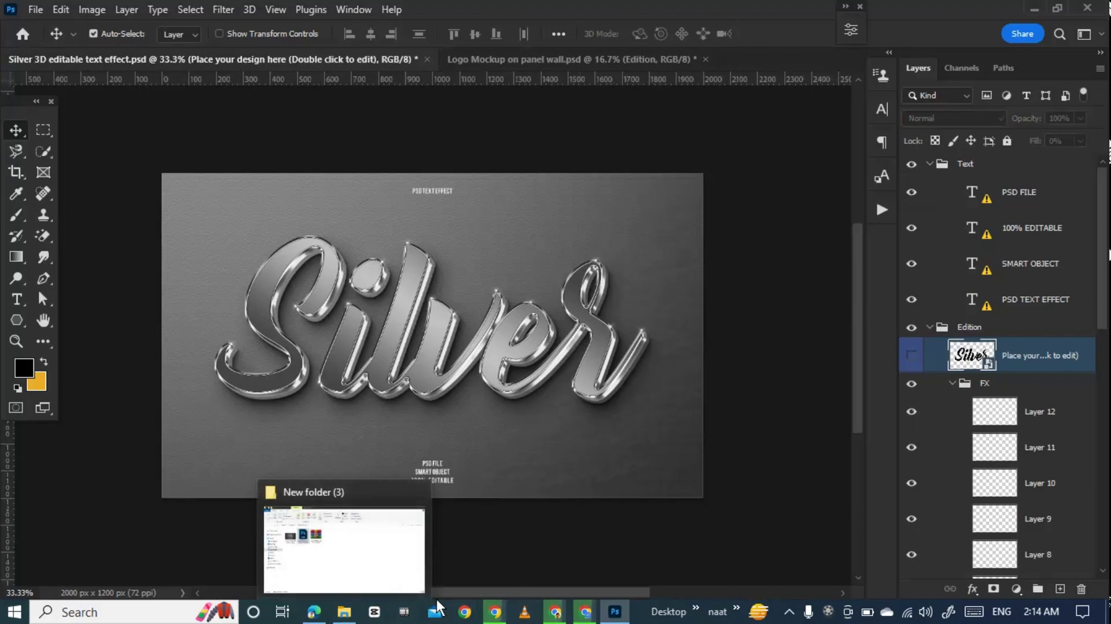
mouse_move(615, 612)
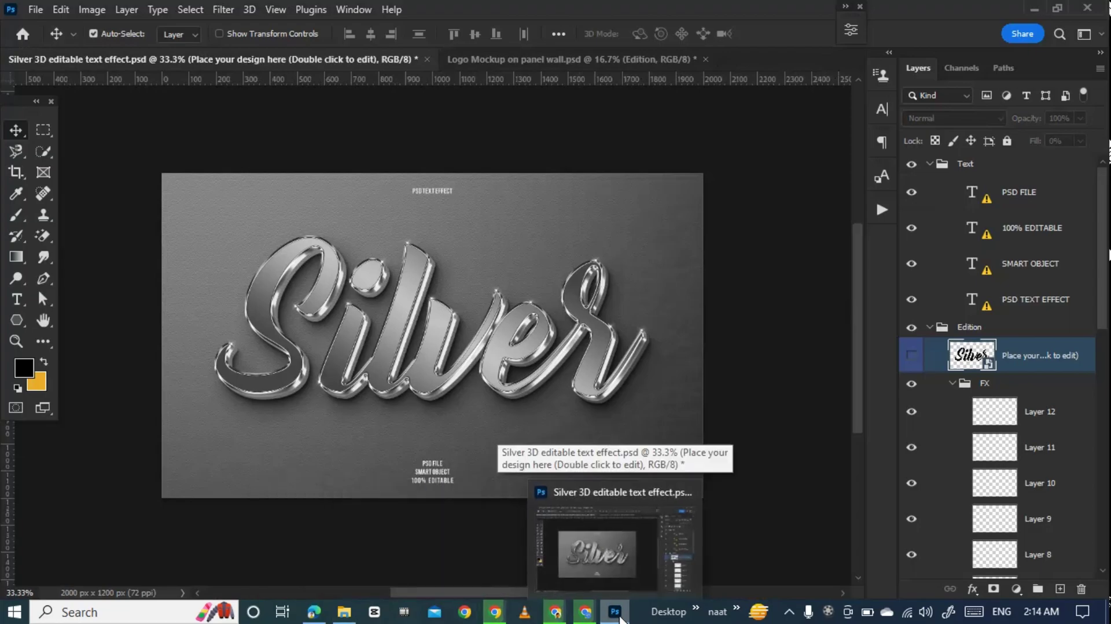
click(38, 10)
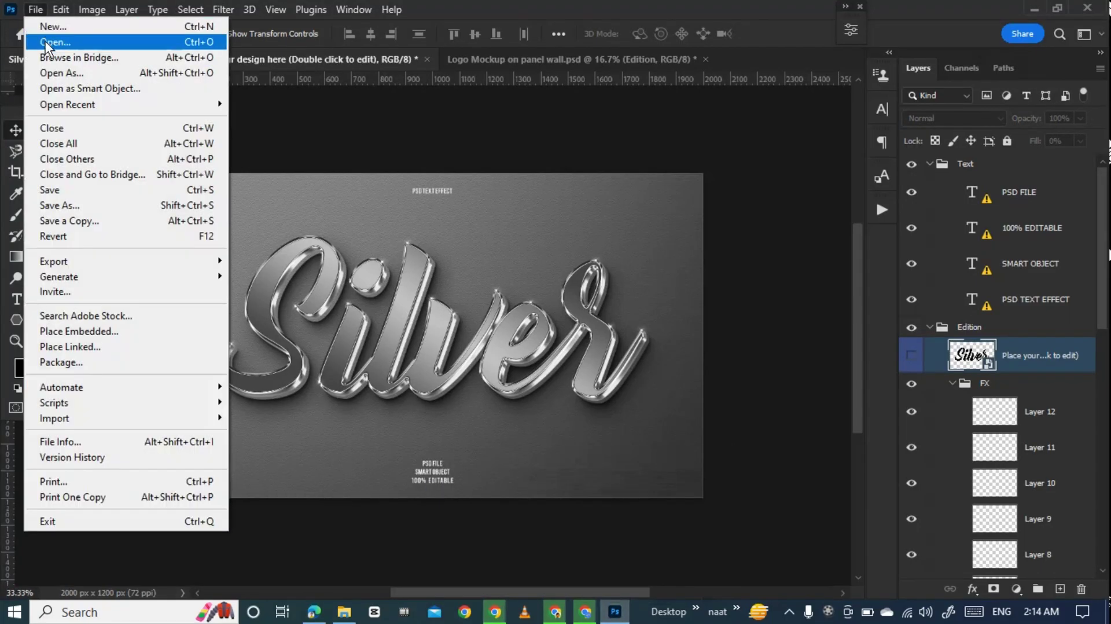
- Open 9425496_401.psd from the Downloads folder
click(53, 41)
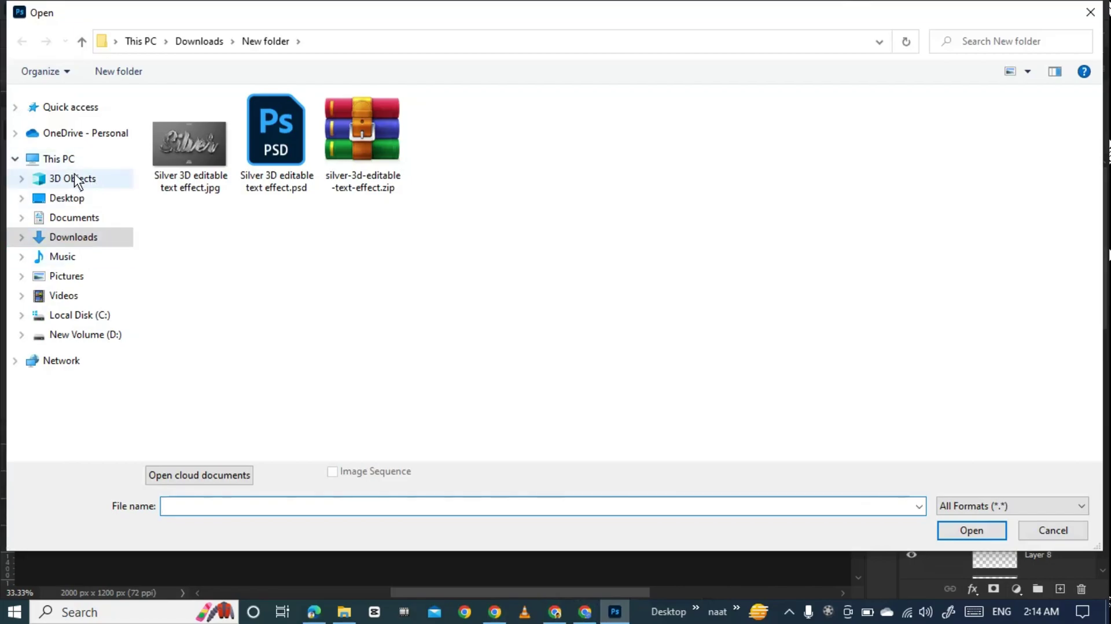
click(64, 161)
click(91, 238)
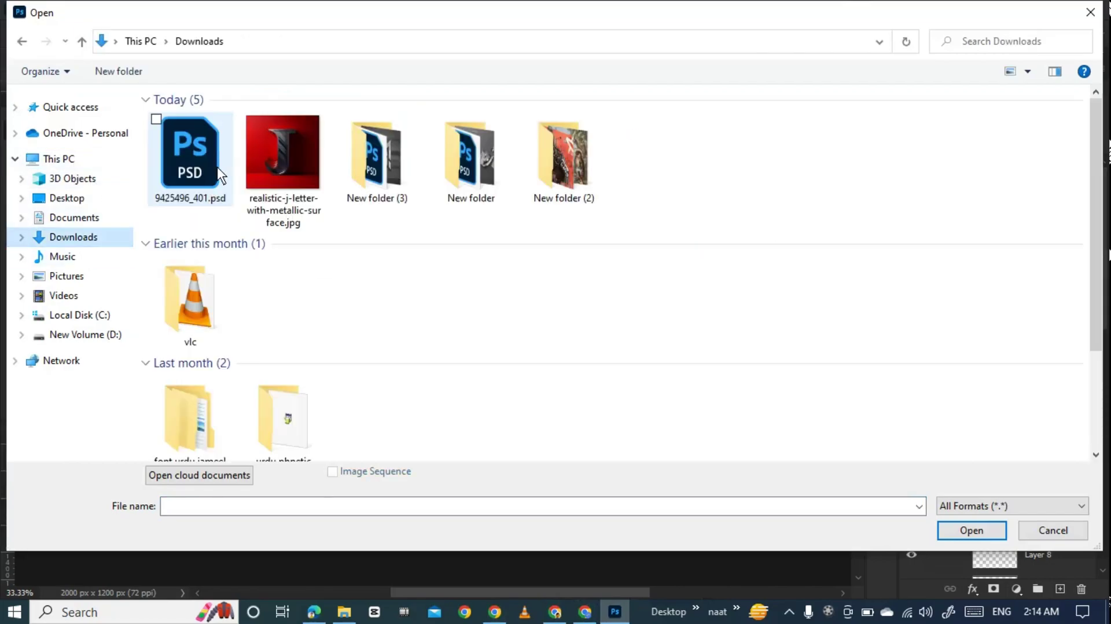
double_click(178, 158)
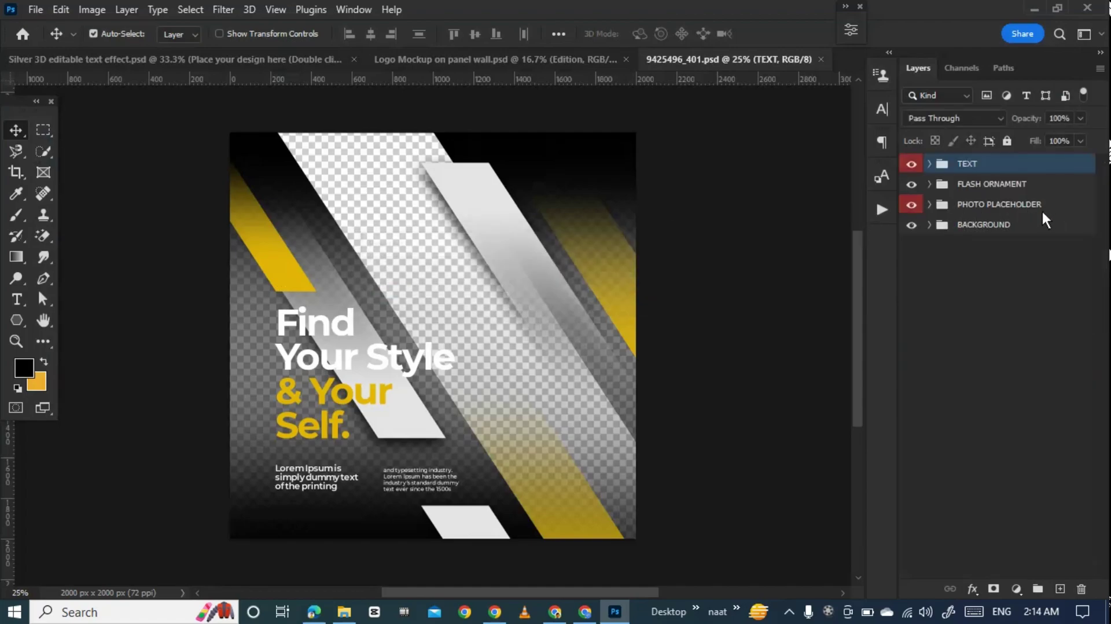
- Inspect the template's layer groups, then return to the Freepik templates results
click(929, 205)
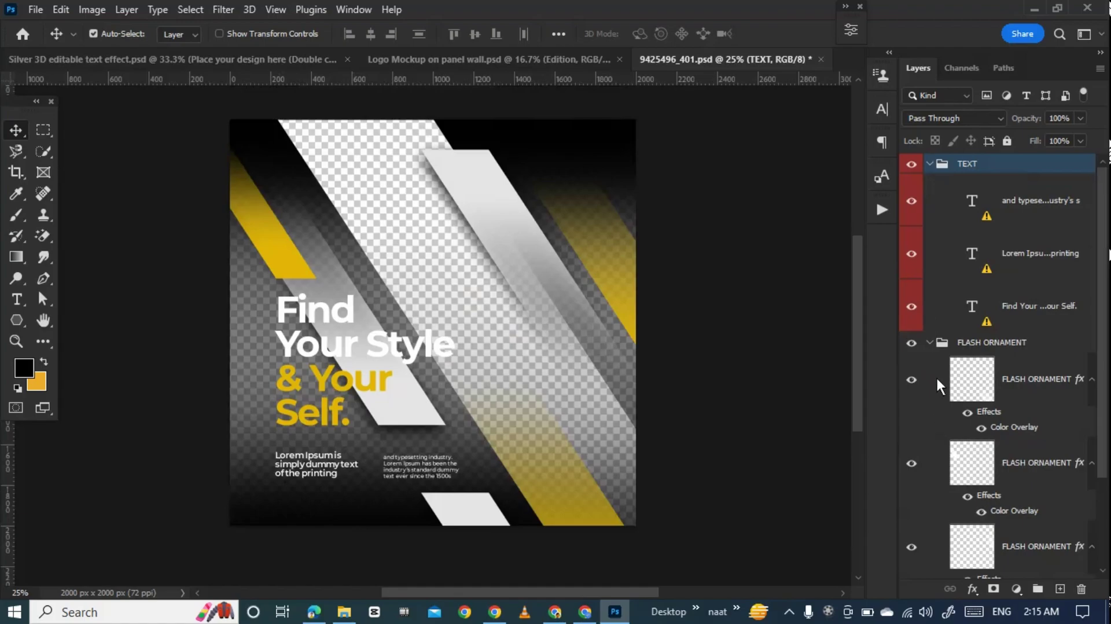
click(930, 343)
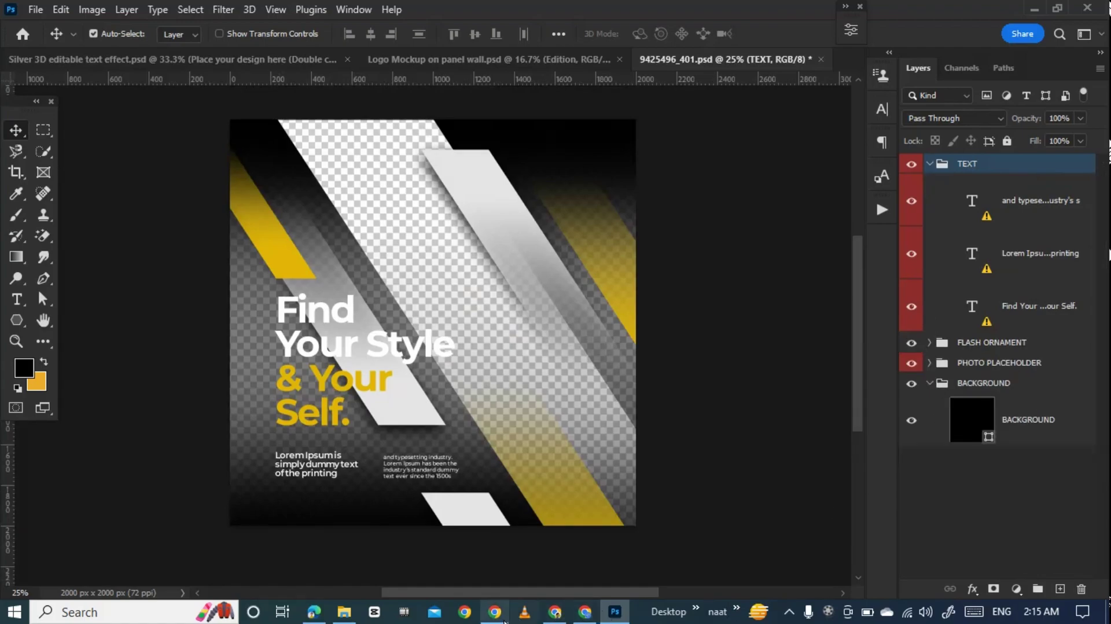
click(494, 611)
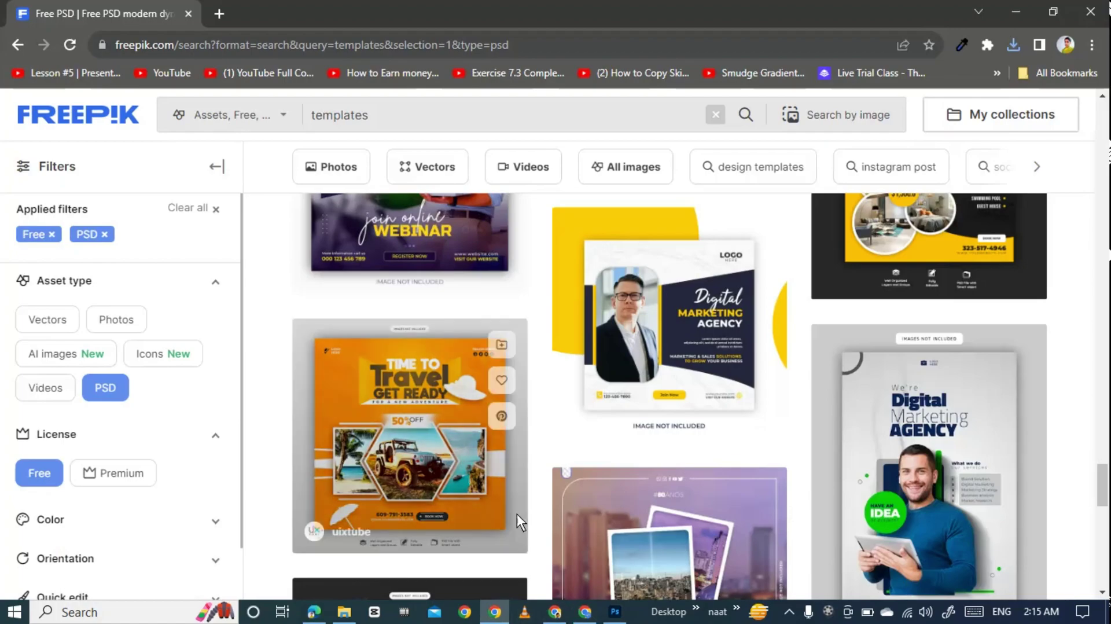
scroll(540, 506, down, 10)
scroll(540, 506, up, 5)
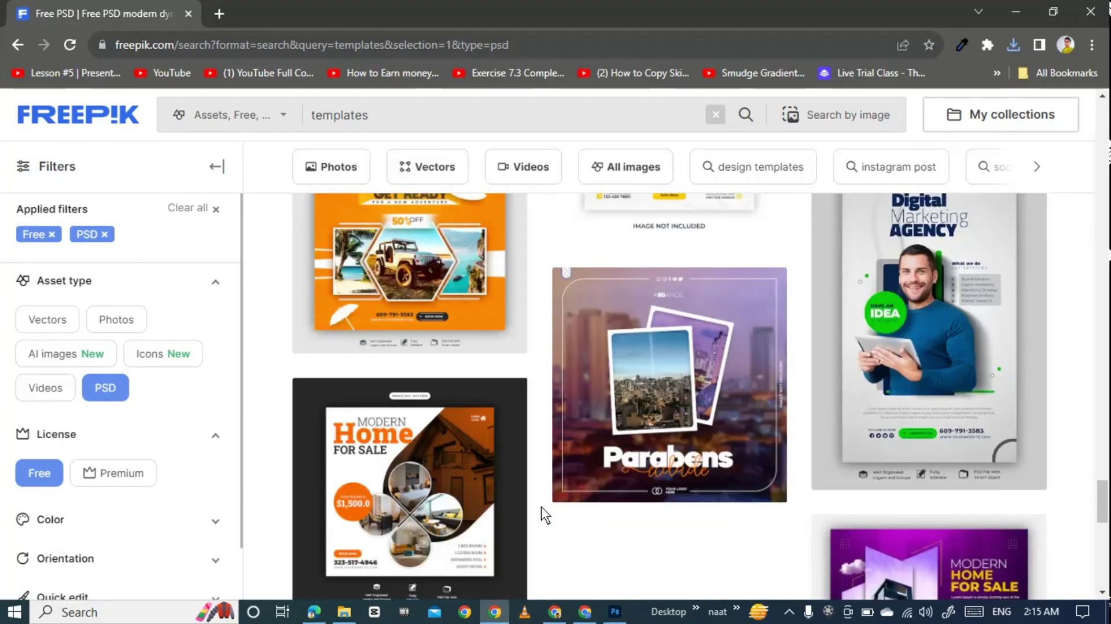
scroll(540, 506, up, 3)
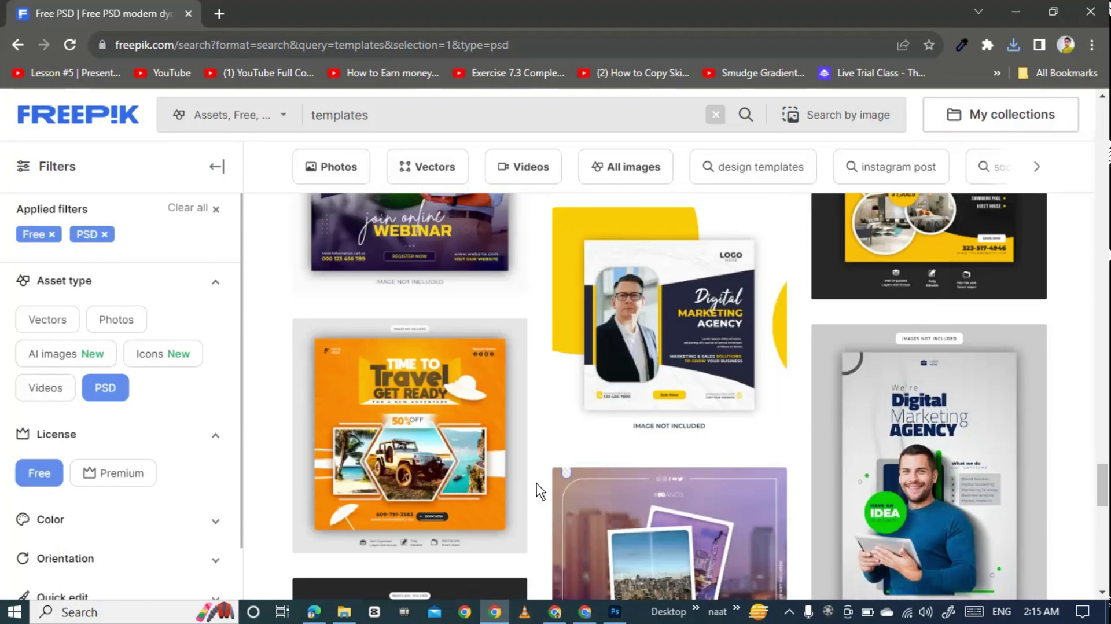
scroll(541, 491, down, 5)
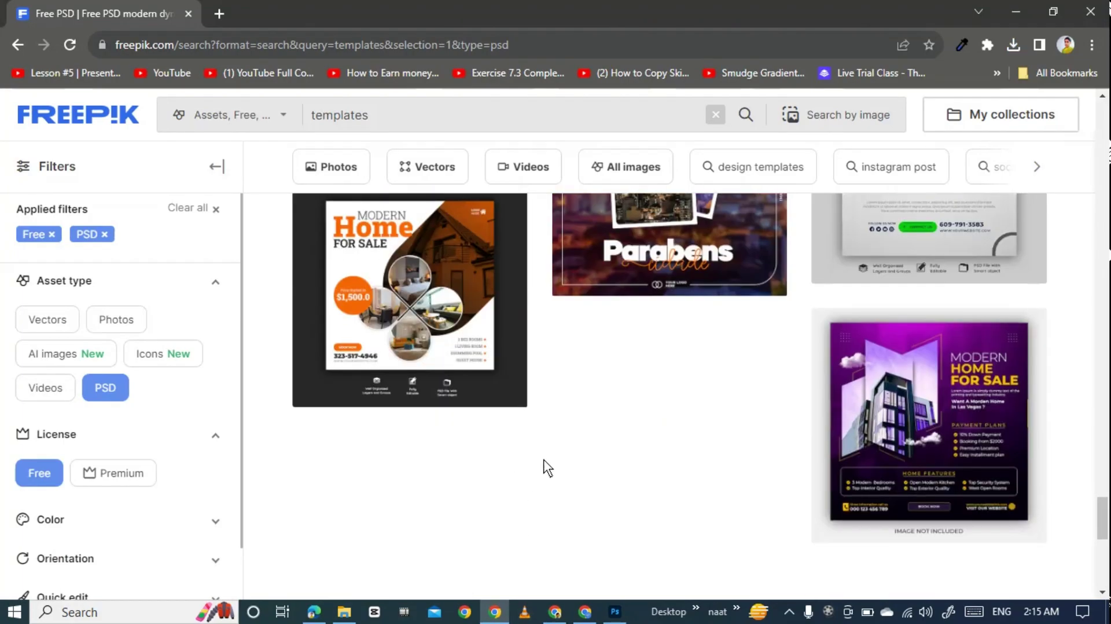
scroll(544, 459, up, 4)
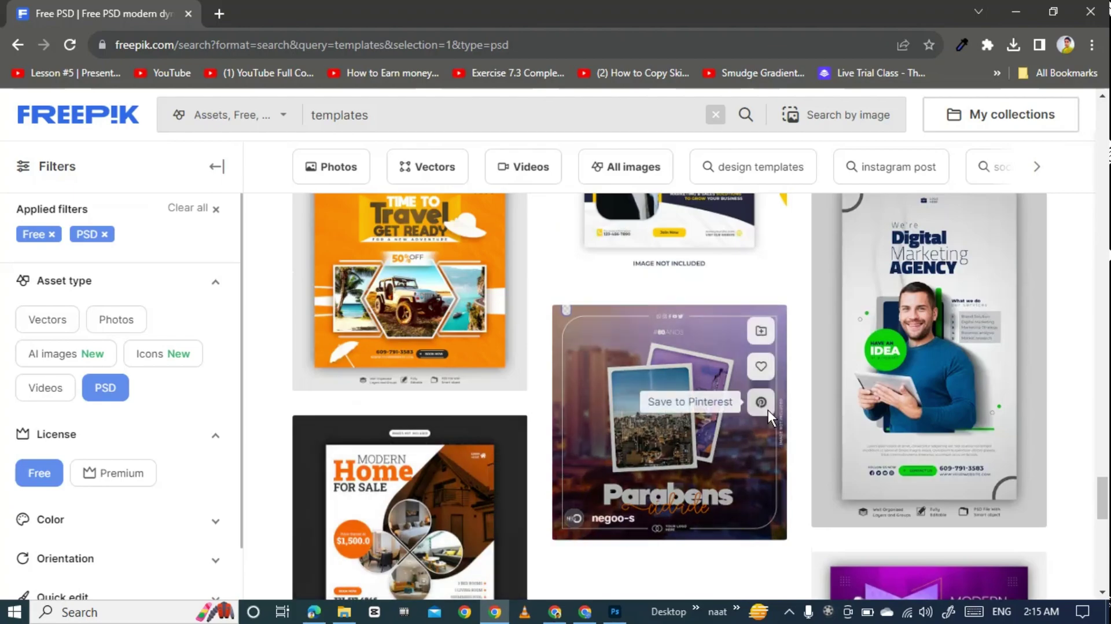
click(697, 412)
scroll(752, 480, down, 5)
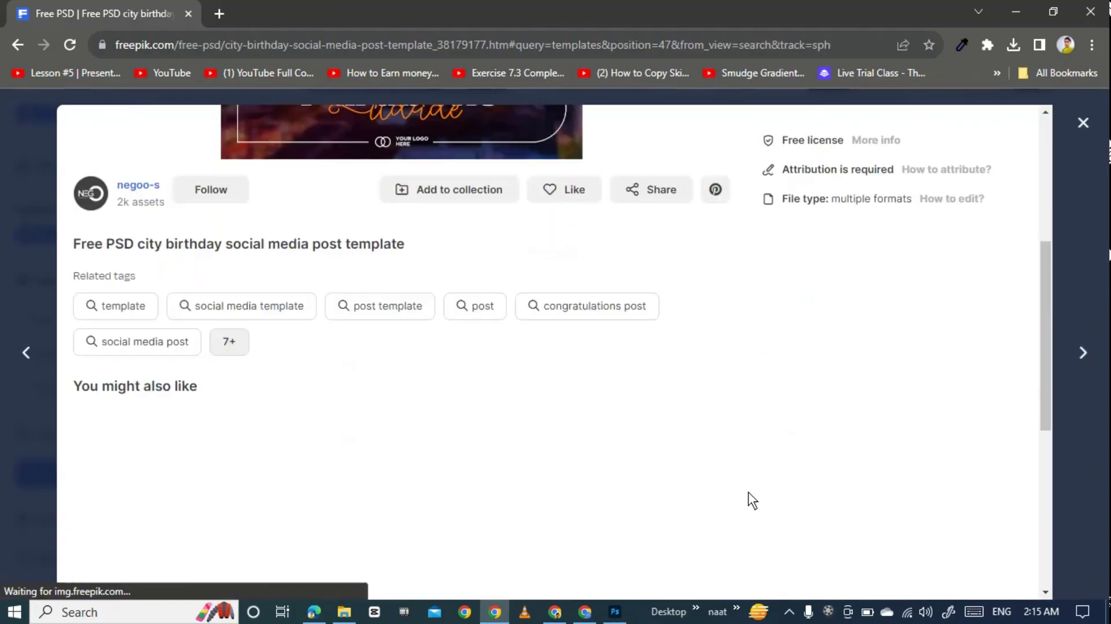
scroll(747, 463, up, 3)
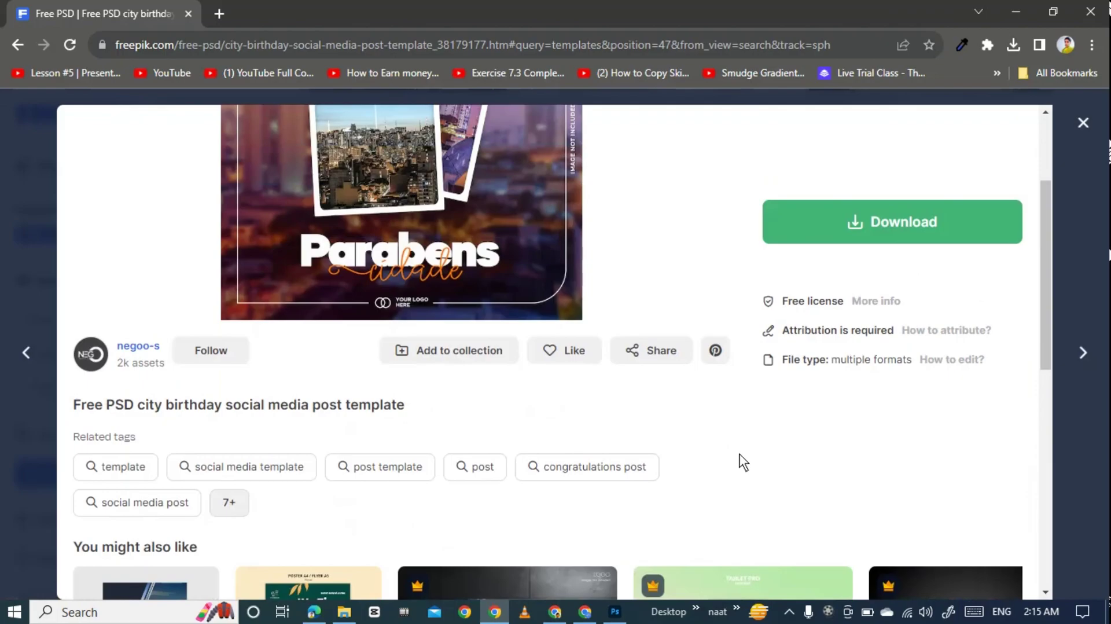
scroll(746, 457, up, 3)
click(1077, 118)
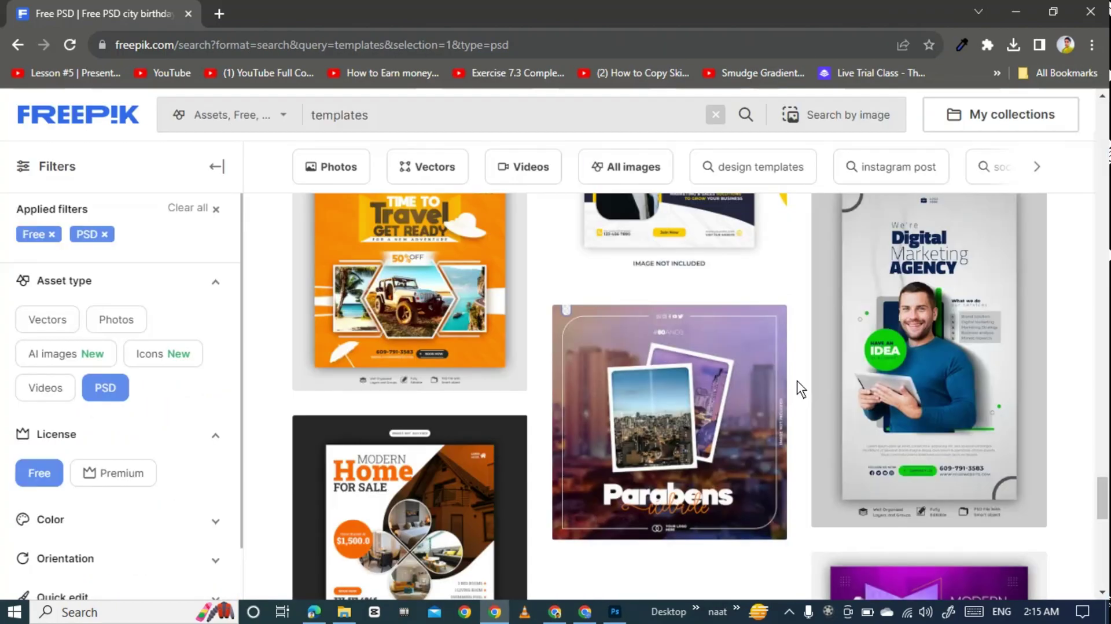